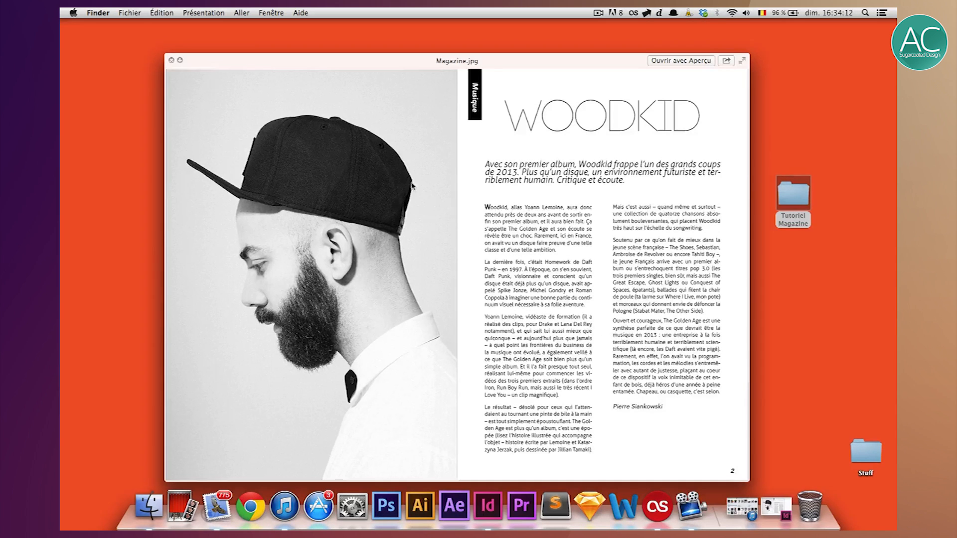
Bring up the Magazine.indd document and examine the layout of the finished two-page spread
click(774, 506)
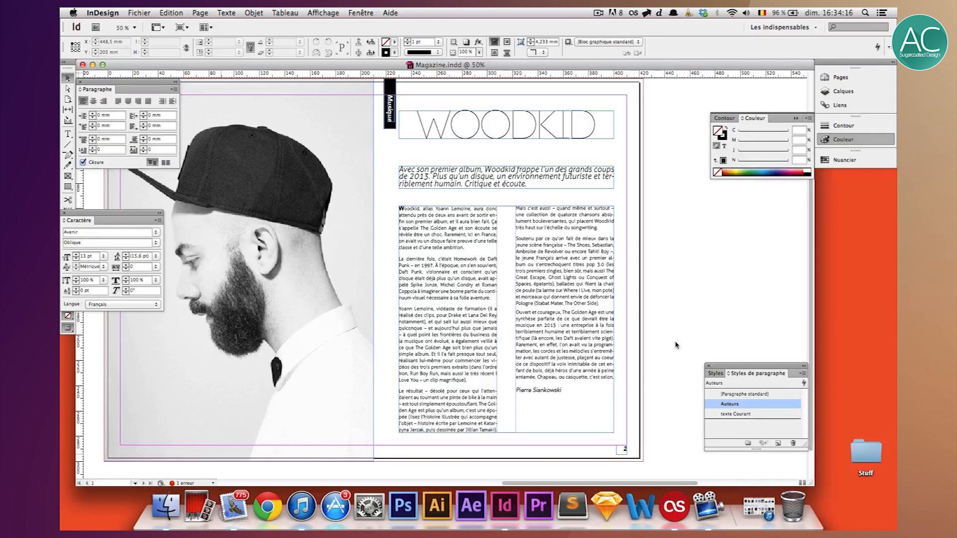
scroll(668, 215, left, 5)
scroll(668, 214, up, 1)
scroll(668, 214, right, 3)
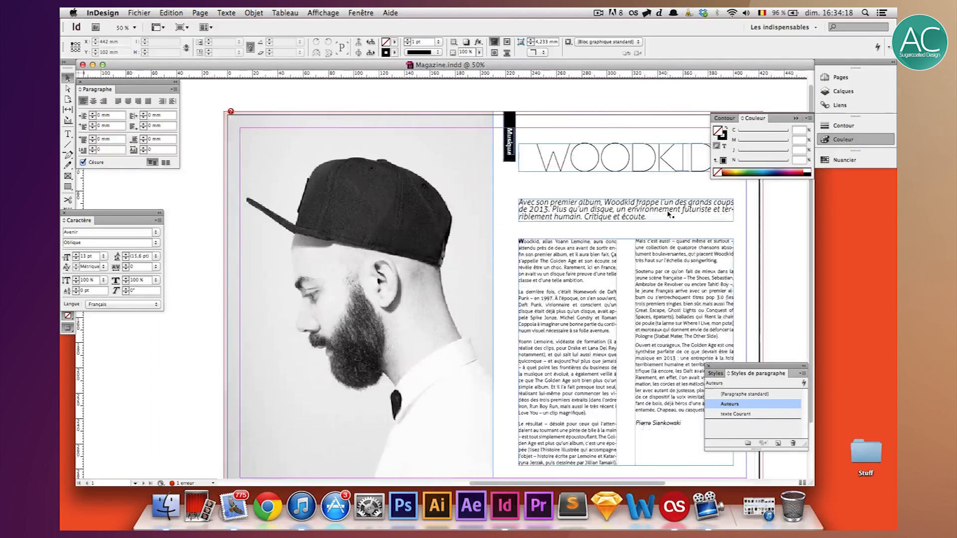
scroll(668, 215, right, 4)
scroll(669, 214, left, 3)
scroll(669, 214, down, 3)
scroll(669, 215, up, 2)
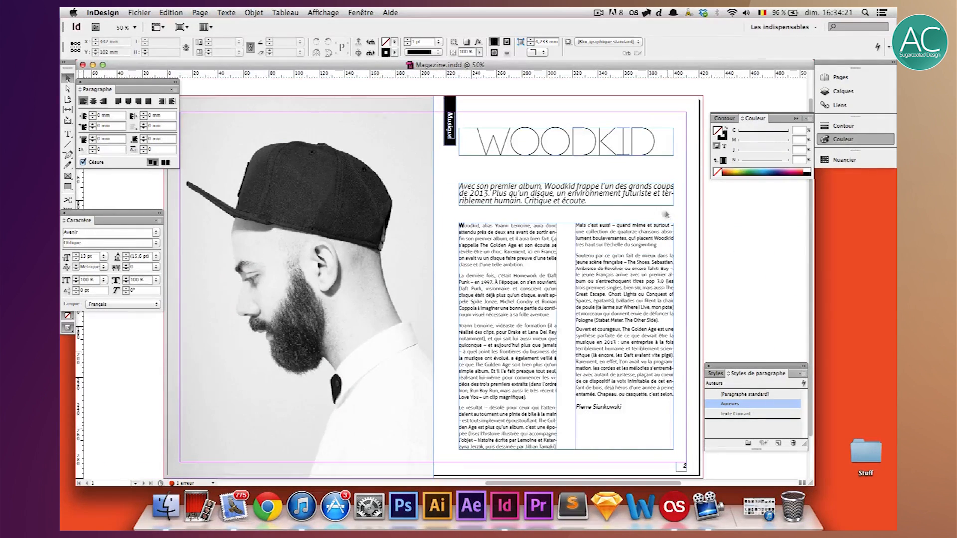
Close Magazine.indd and reopen it from the recent documents
click(139, 13)
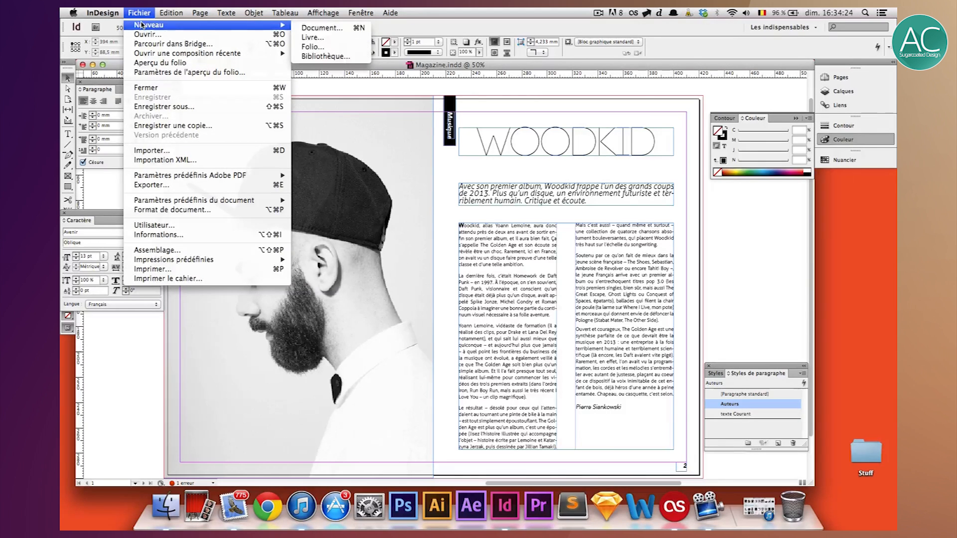
click(298, 286)
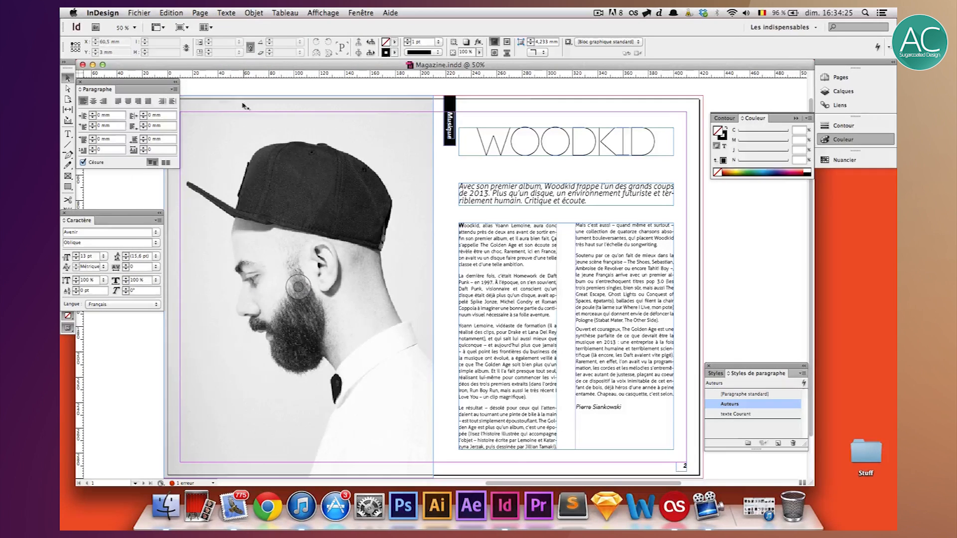
click(82, 65)
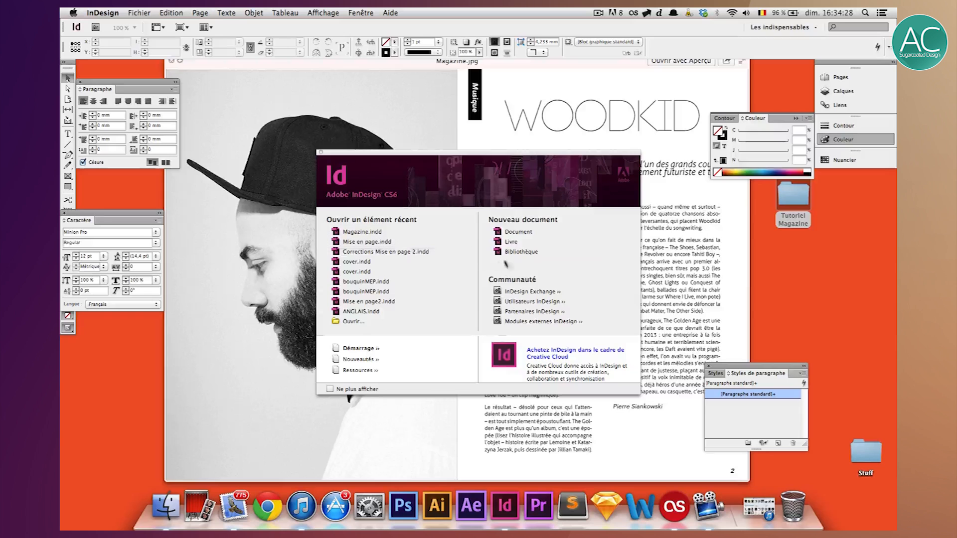
click(390, 236)
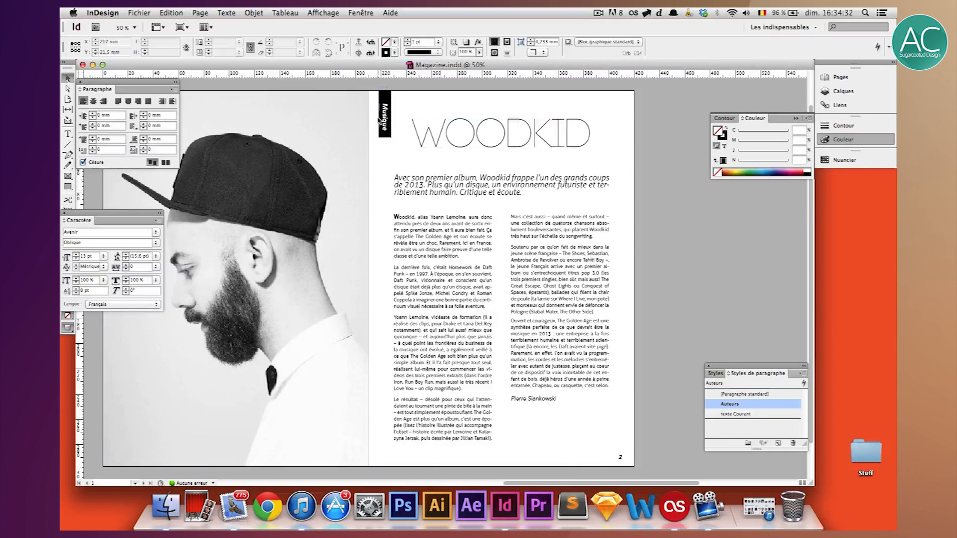
Start a new print document and set its page format to A3 in landscape orientation
click(139, 13)
mouse_move(239, 24)
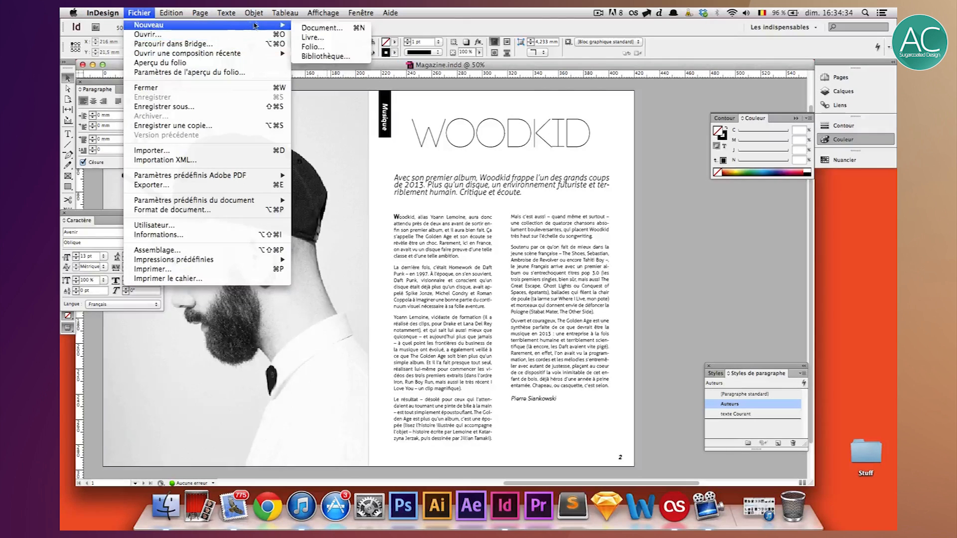
click(334, 29)
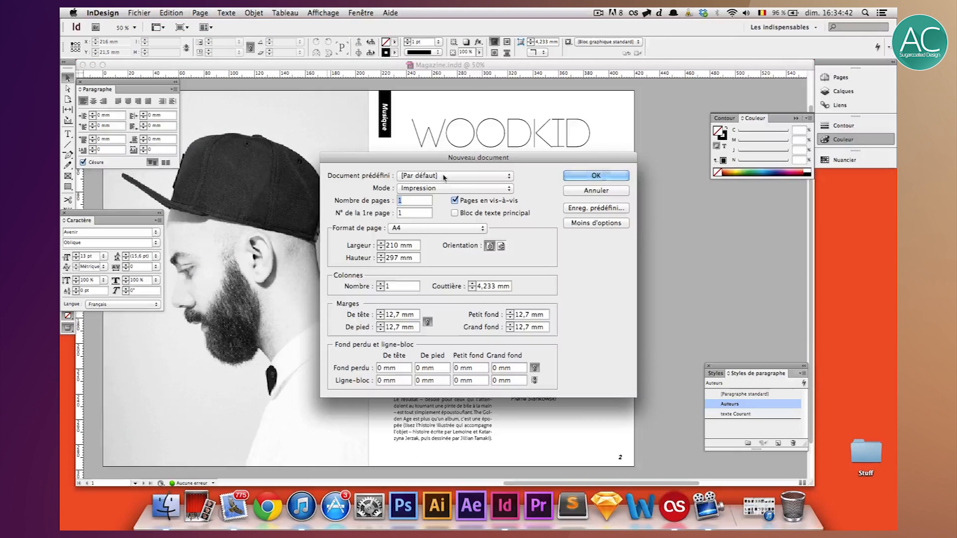
click(416, 188)
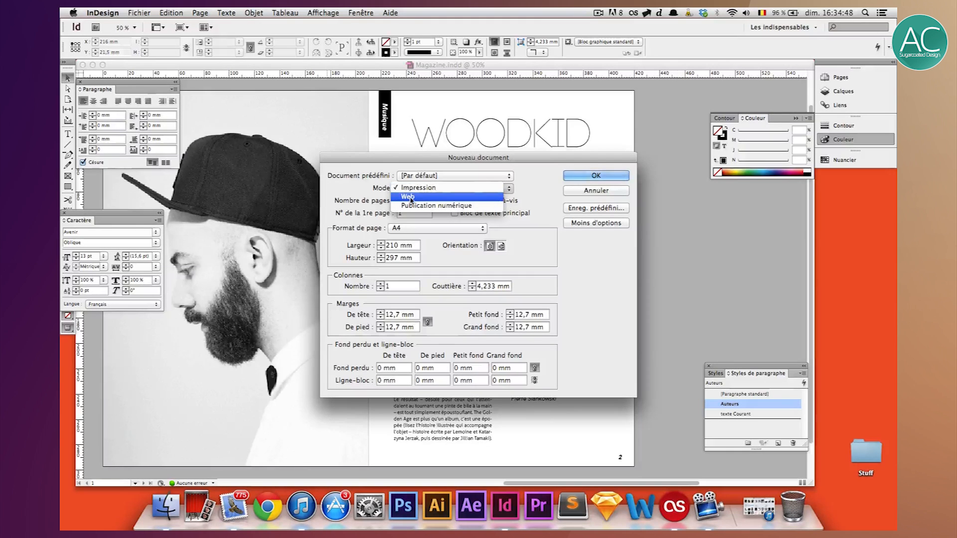
click(543, 201)
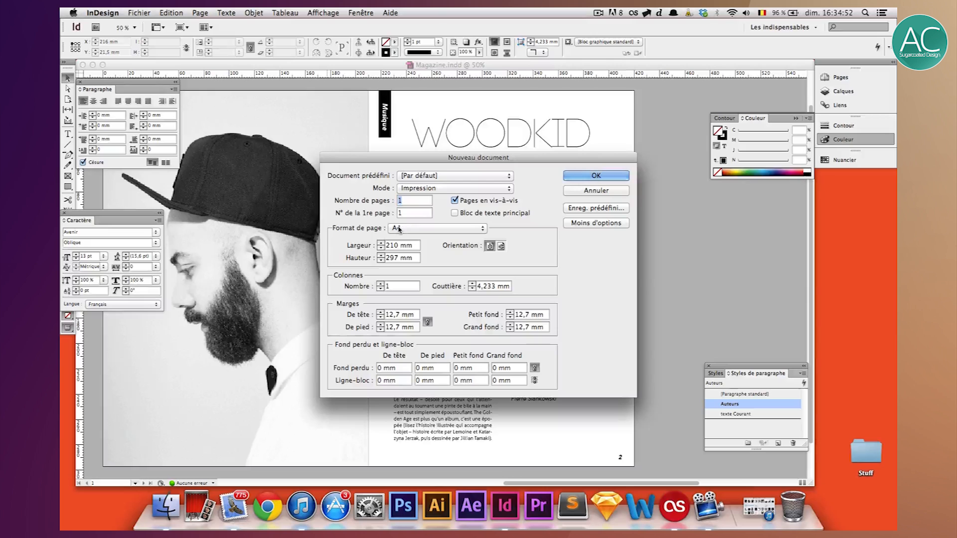
click(420, 228)
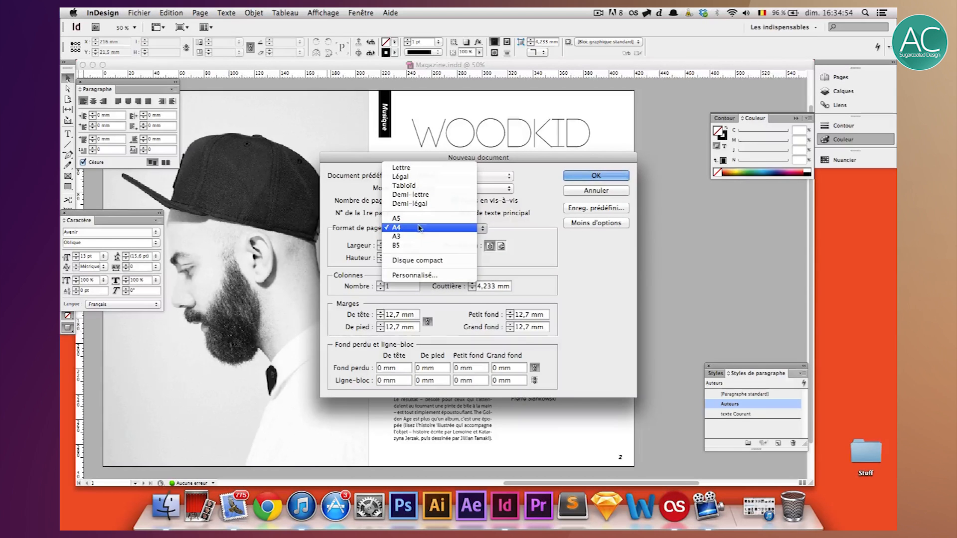
click(408, 237)
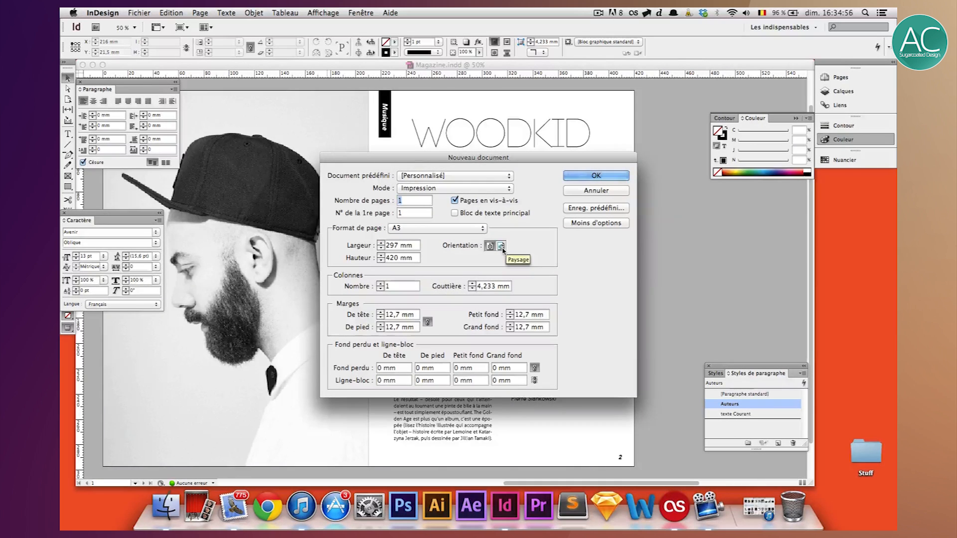
click(501, 248)
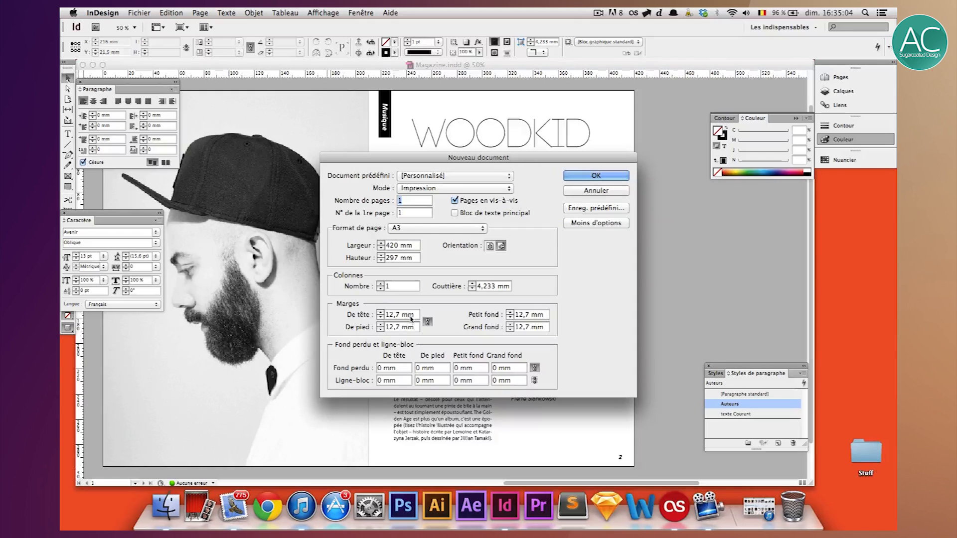
Set all margins to 20 mm and the bleed to 3 mm, and create the document
key(super+a)
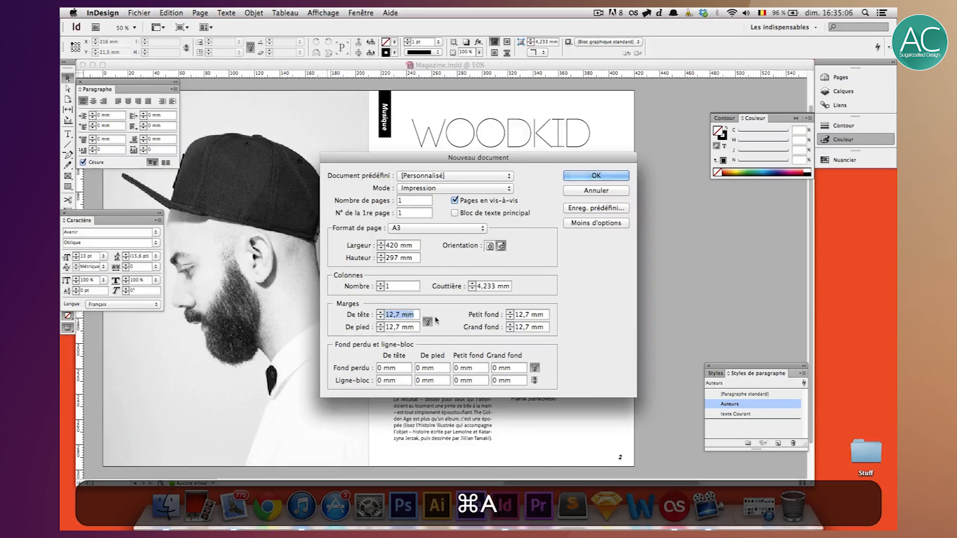
text(20)
click(406, 330)
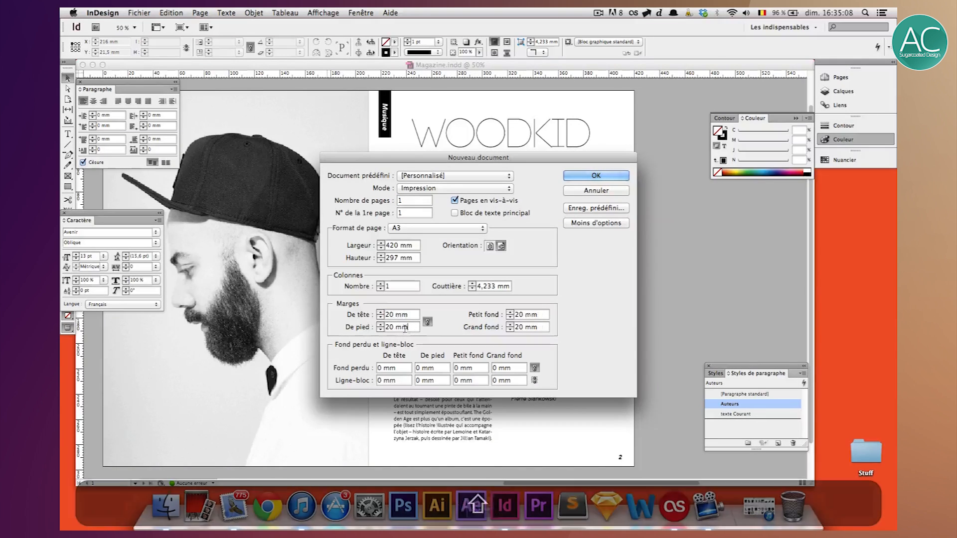
click(399, 368)
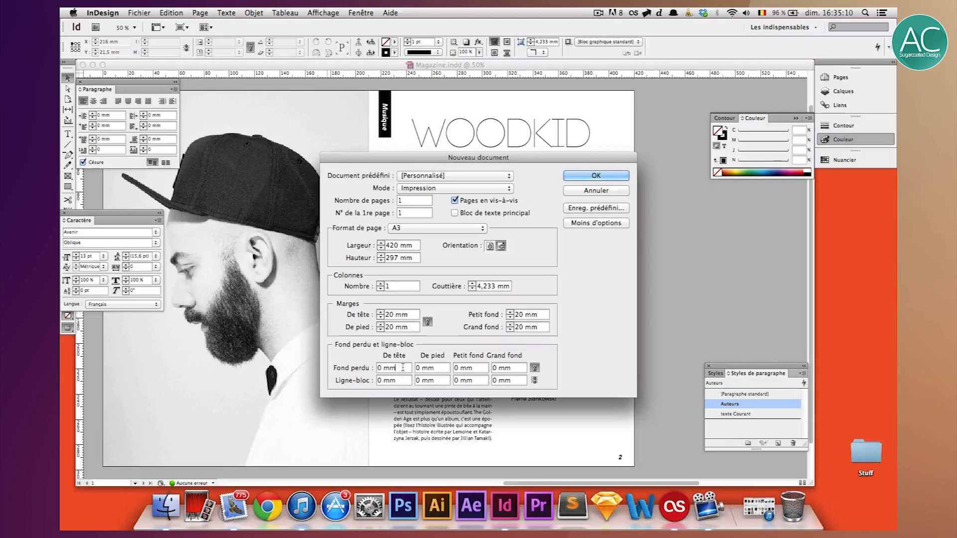
key(super+a)
text(3)
click(425, 368)
click(576, 179)
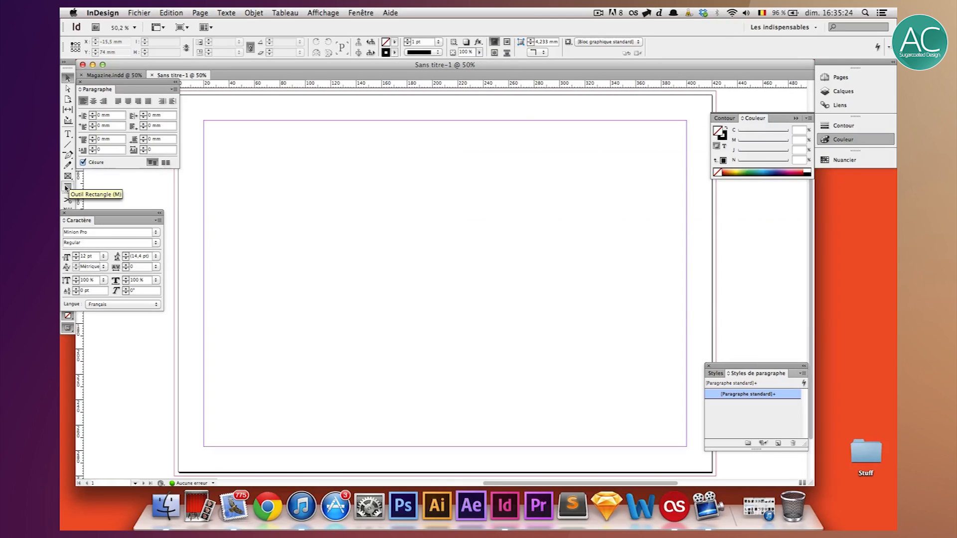
Draw a rectangle about 118.5 mm high starting at the left bleed line and set its width to 213 mm
drag(67, 188, 115, 186)
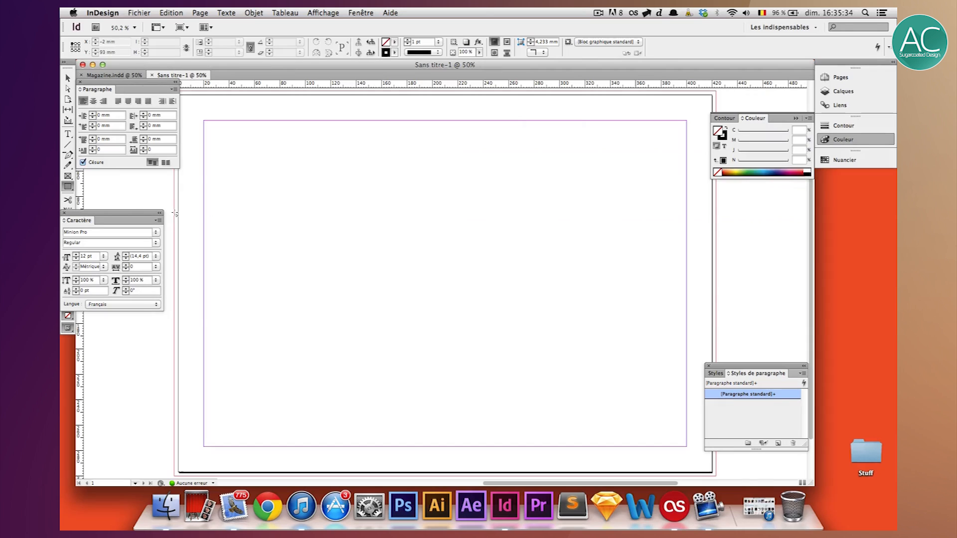
drag(174, 207, 402, 357)
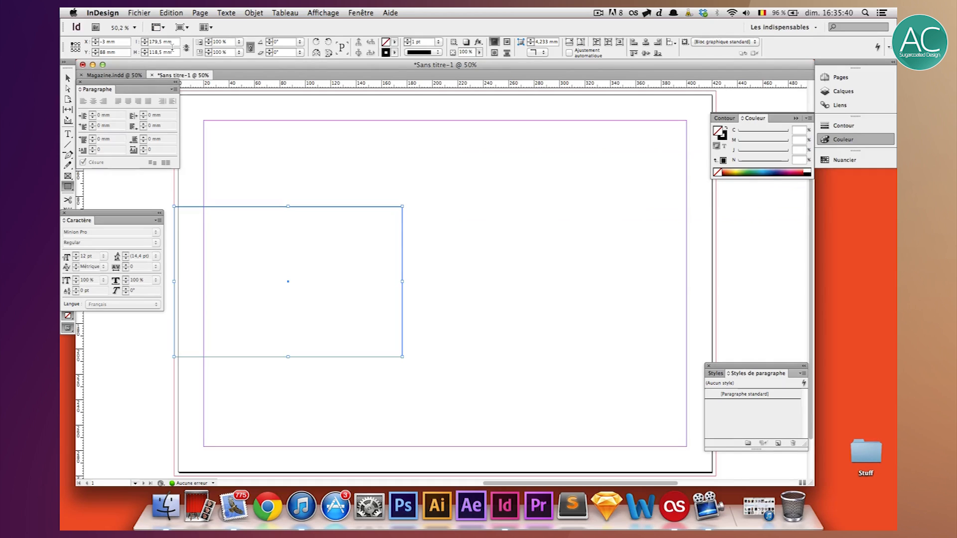
drag(176, 43, 130, 37)
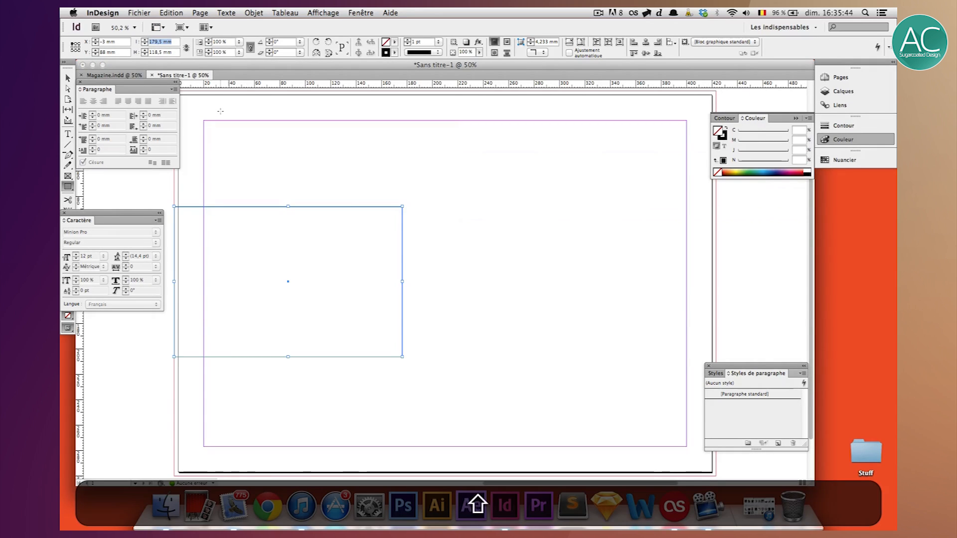
text(213)
key(Return)
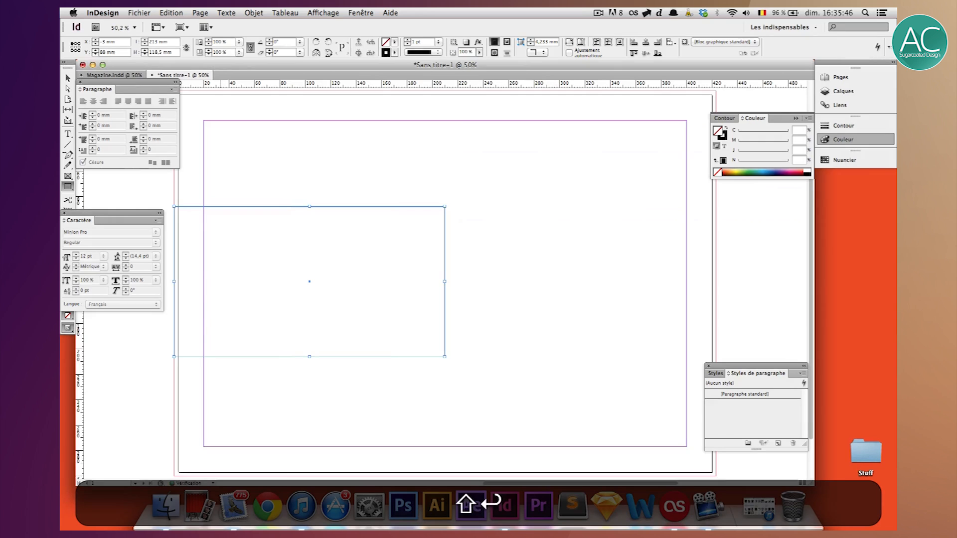
Stretch the rectangle to the bottom bleed line and the page's top edge, and check the spread in preview mode
click(68, 79)
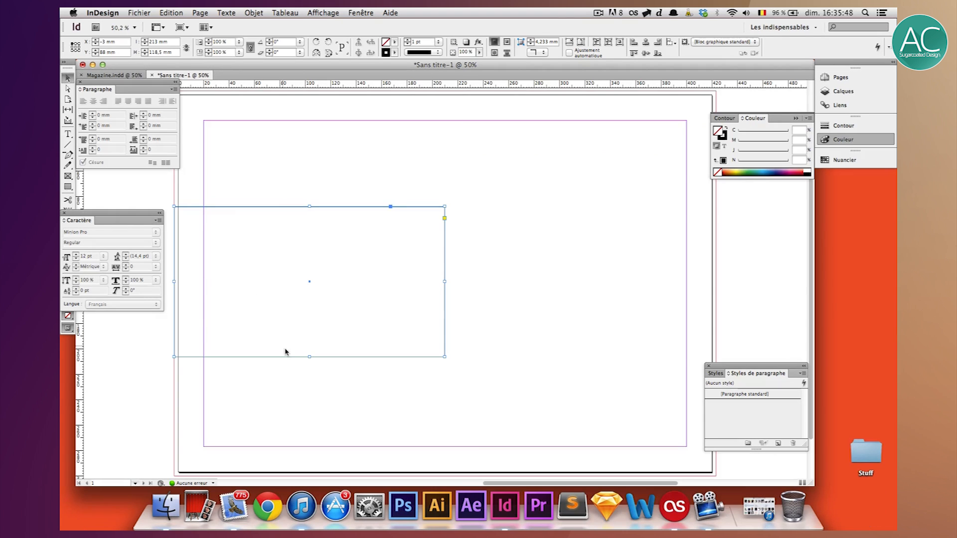
drag(311, 358, 303, 476)
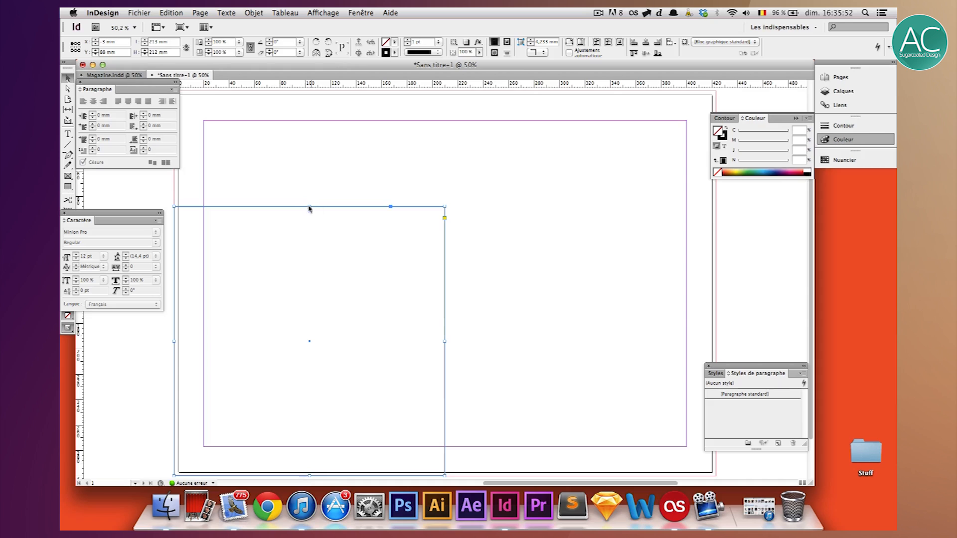
drag(310, 206, 297, 94)
click(557, 281)
key(w)
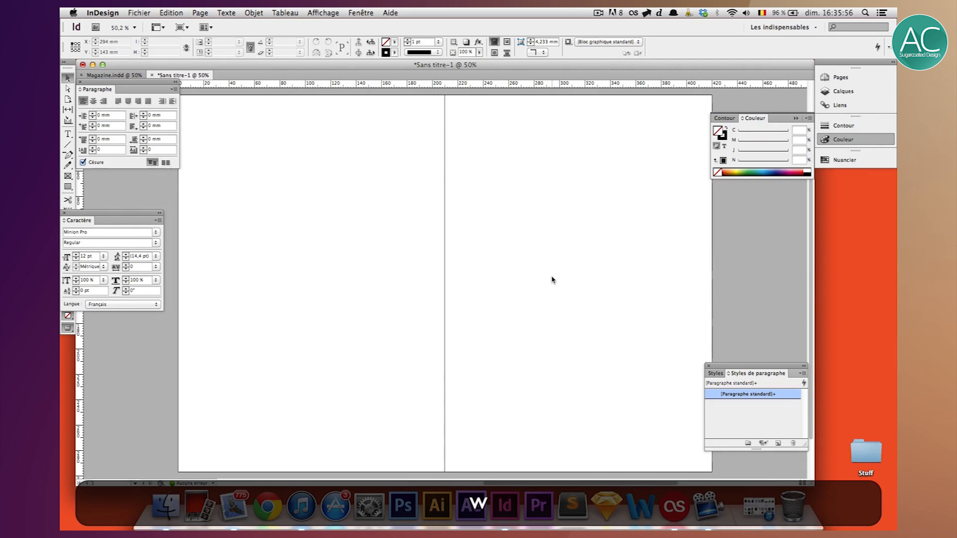
key(w)
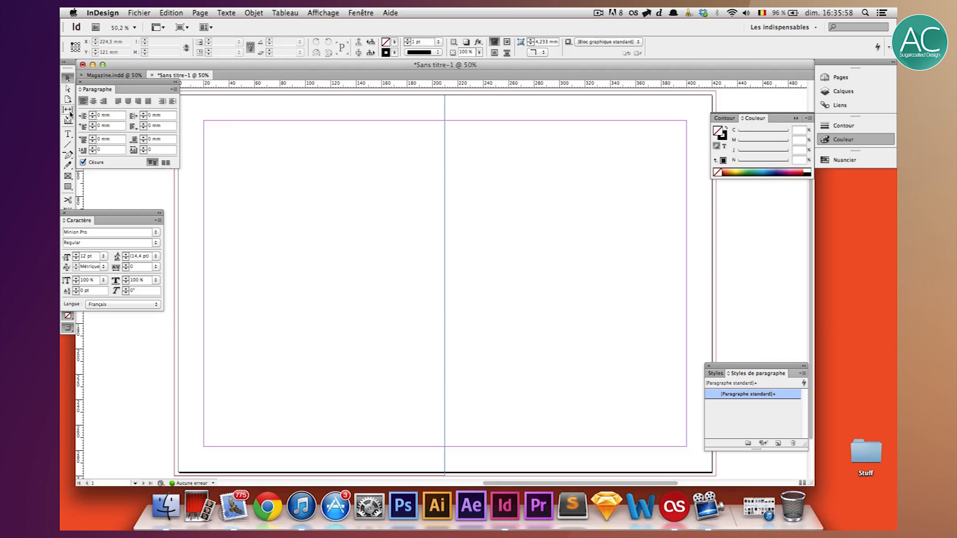
Raise the rectangle's top edge from the page edge to the top bleed line
click(67, 178)
key(super)
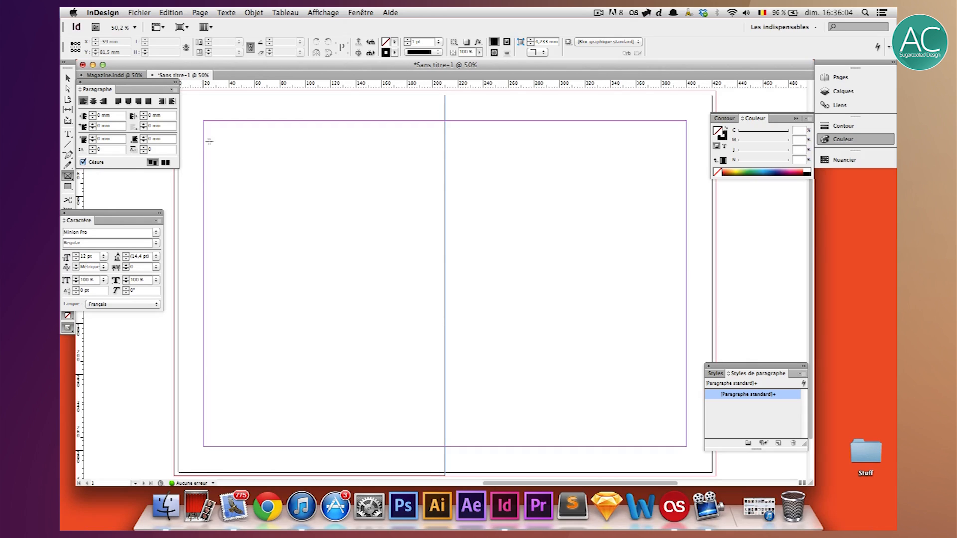
key(super+5)
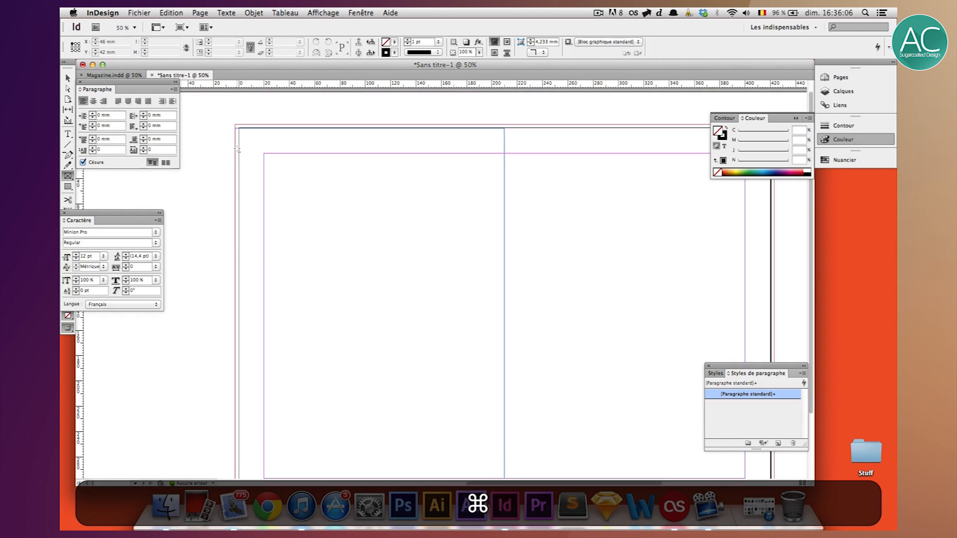
click(67, 78)
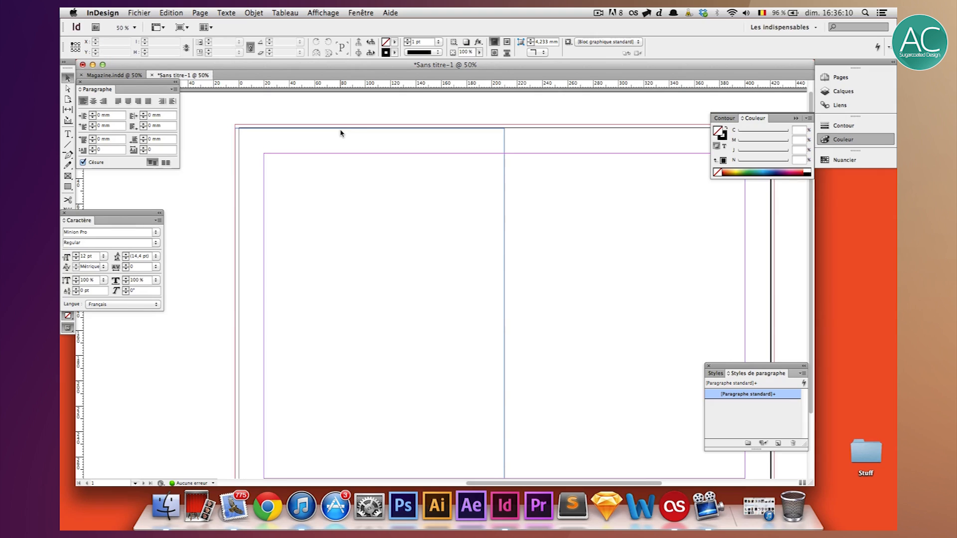
click(352, 129)
drag(370, 127, 370, 123)
click(372, 106)
scroll(371, 105, down, 3)
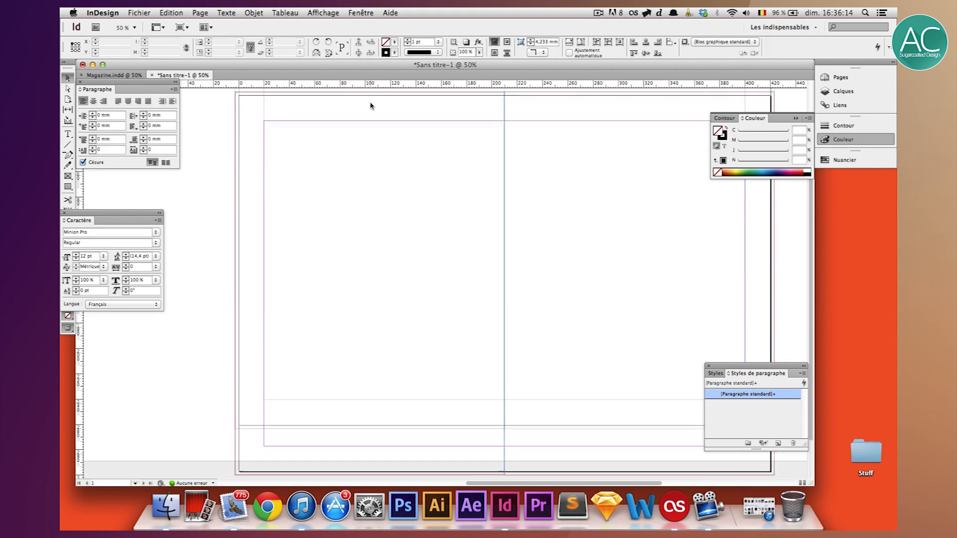
Draw a 213 × 303 mm rectangular image frame covering the left half of the spread out to the bleed lines
scroll(370, 106, down, 2)
click(67, 177)
scroll(289, 185, up, 4)
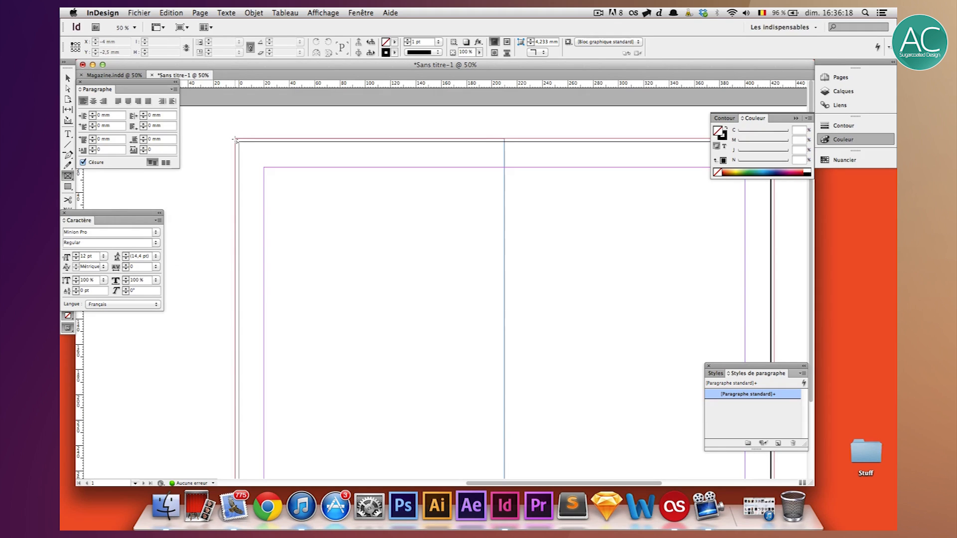
mouse_move(235, 139)
mouse_down()
mouse_move(406, 369)
mouse_move(430, 433)
mouse_move(430, 471)
mouse_move(505, 428)
mouse_up()
click(68, 78)
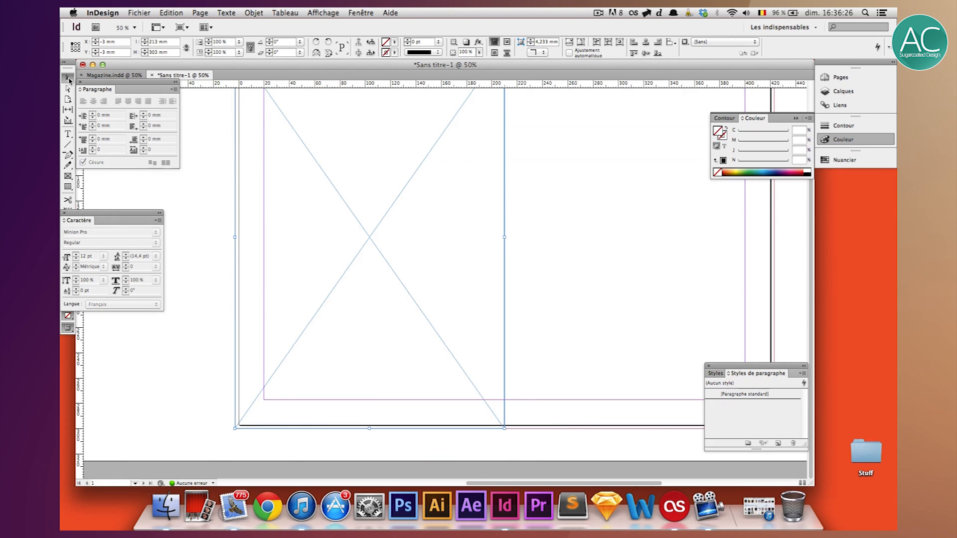
scroll(376, 243, up, 3)
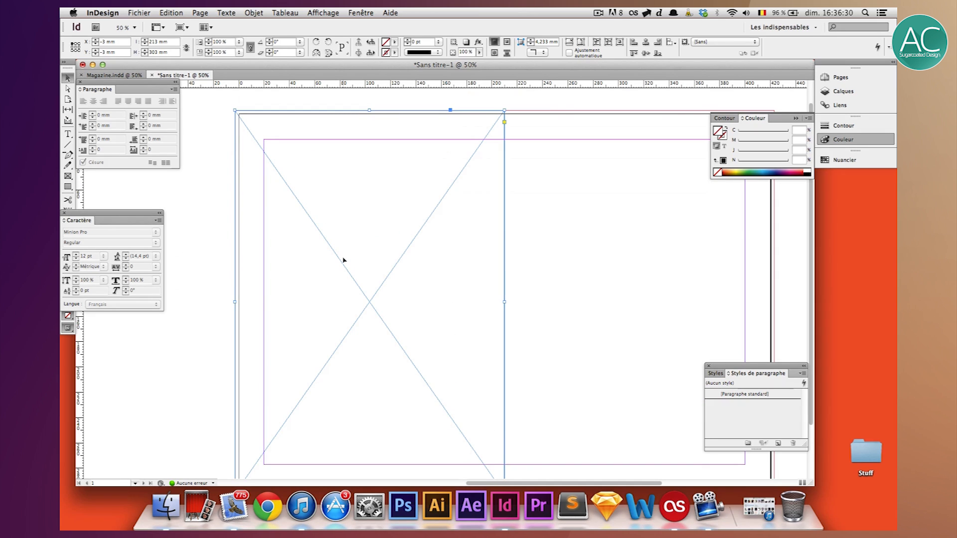
Check the left frame's content type among the image, text and unassigned options
right_click(373, 306)
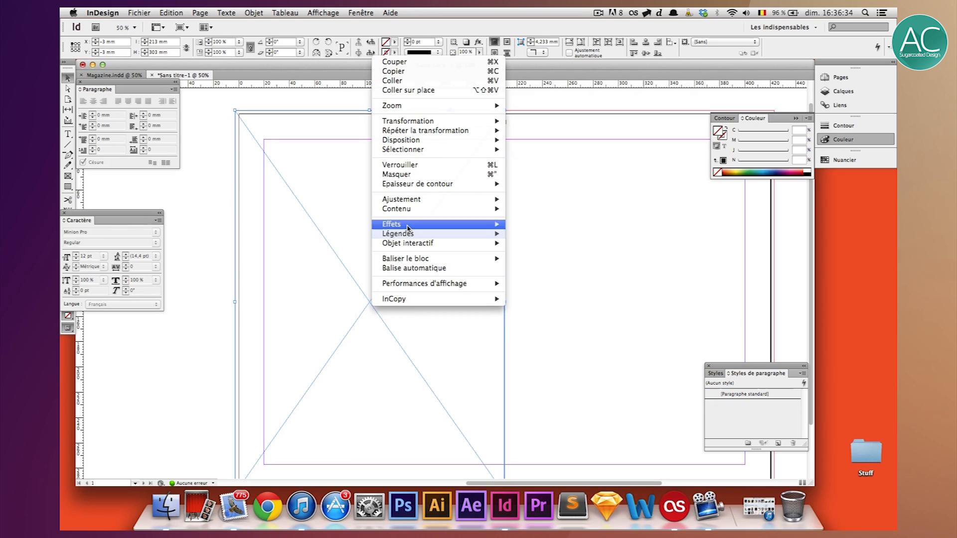
mouse_move(404, 214)
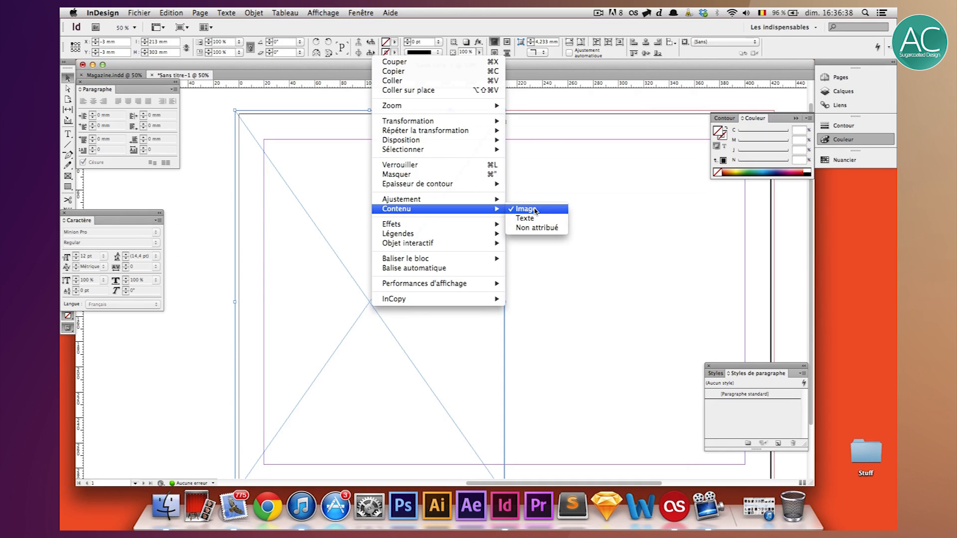
click(333, 233)
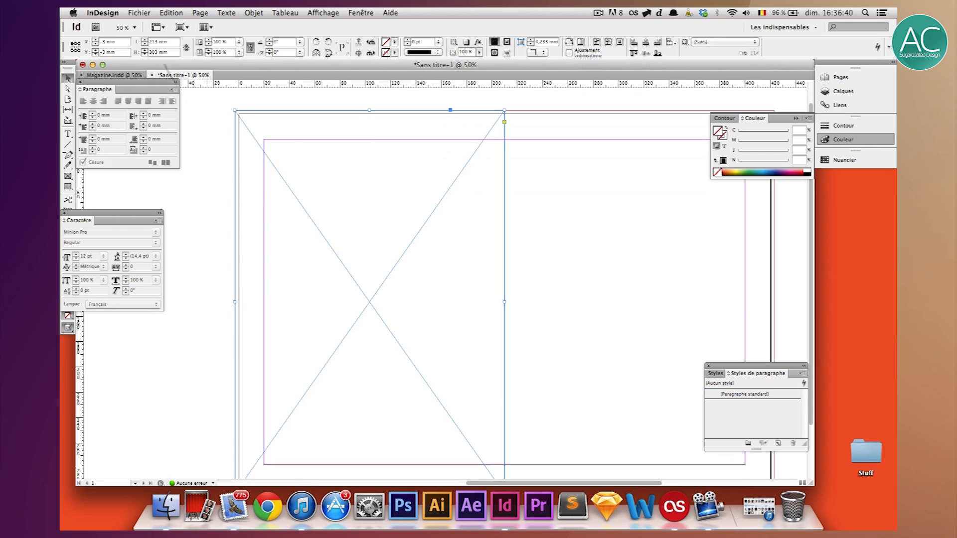
Place Woodkid-portrait.jpg from the desktop's Tutoriel Magazine folder into the selected left-page frame
click(139, 12)
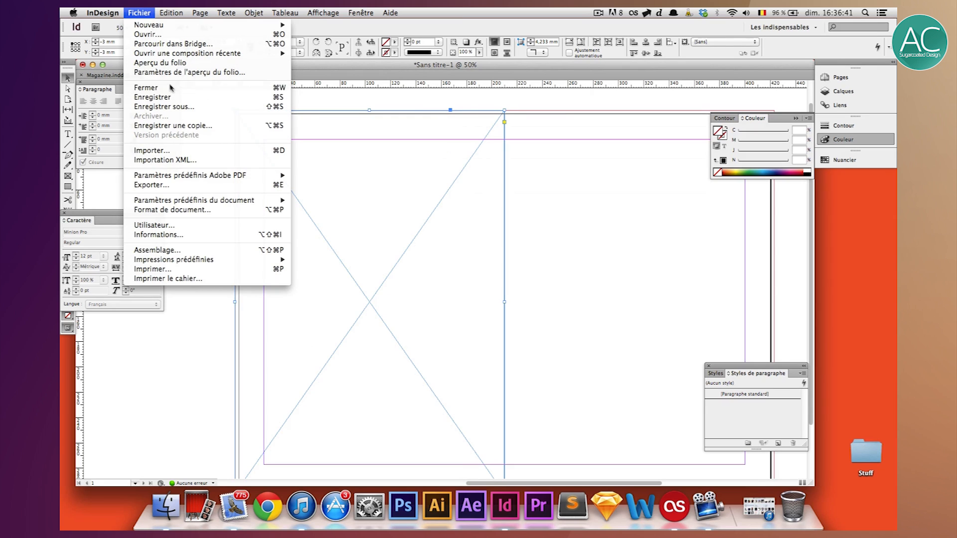
click(191, 152)
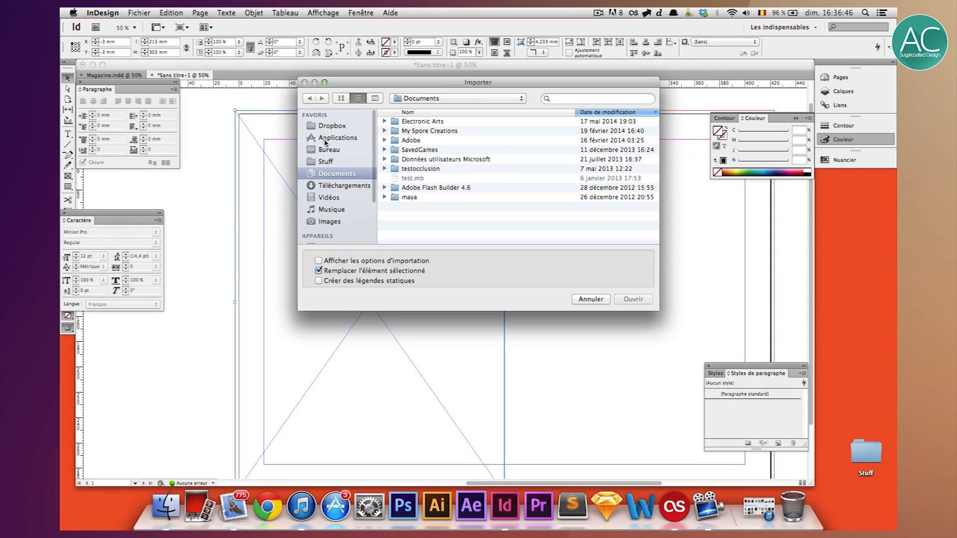
click(327, 150)
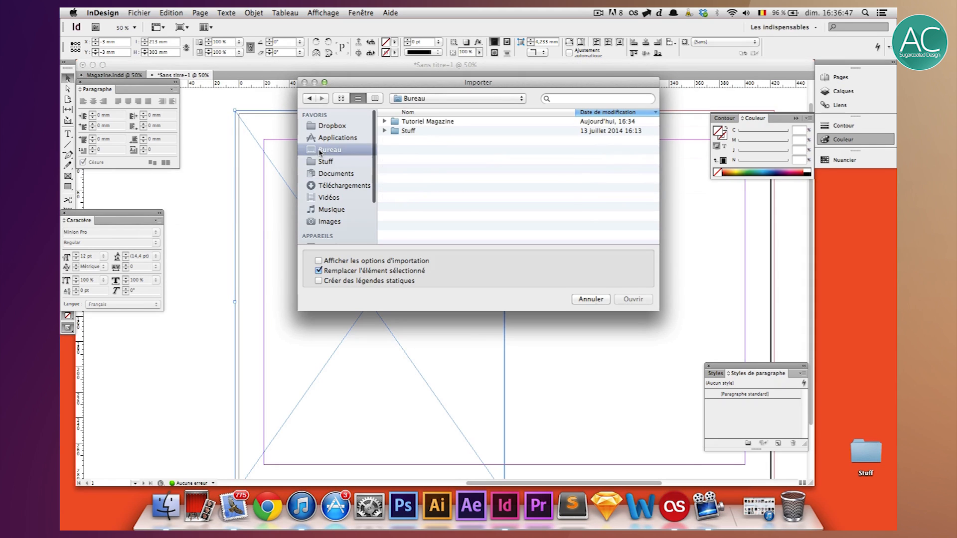
double_click(414, 123)
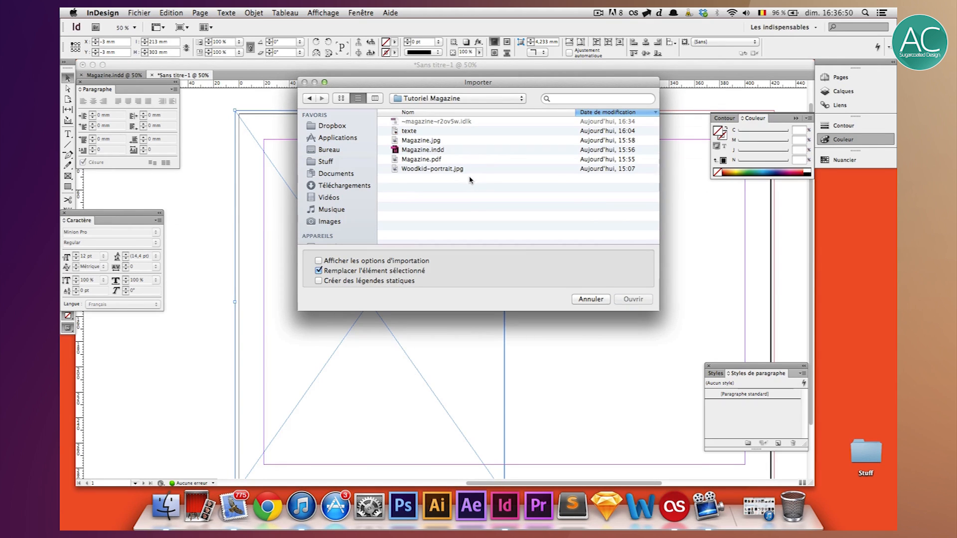
click(450, 170)
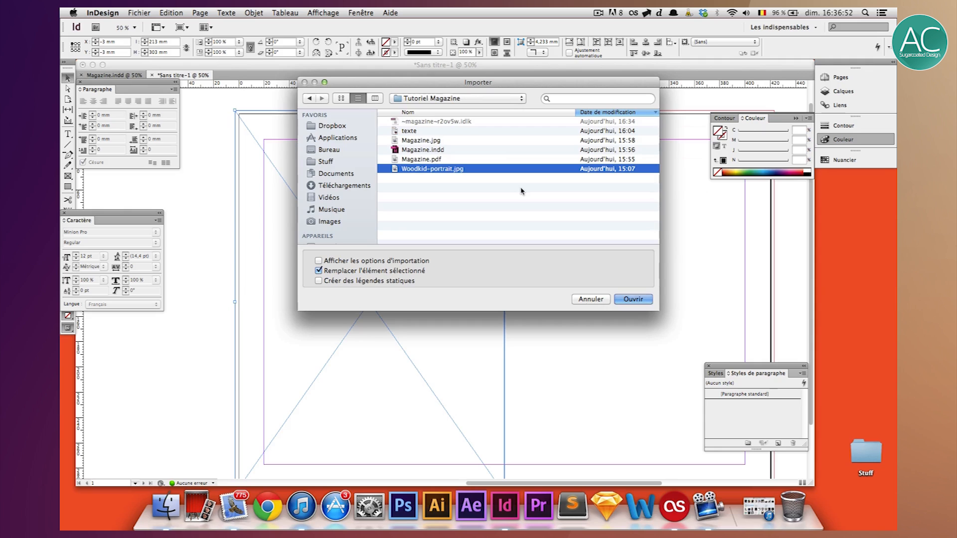
key(Return)
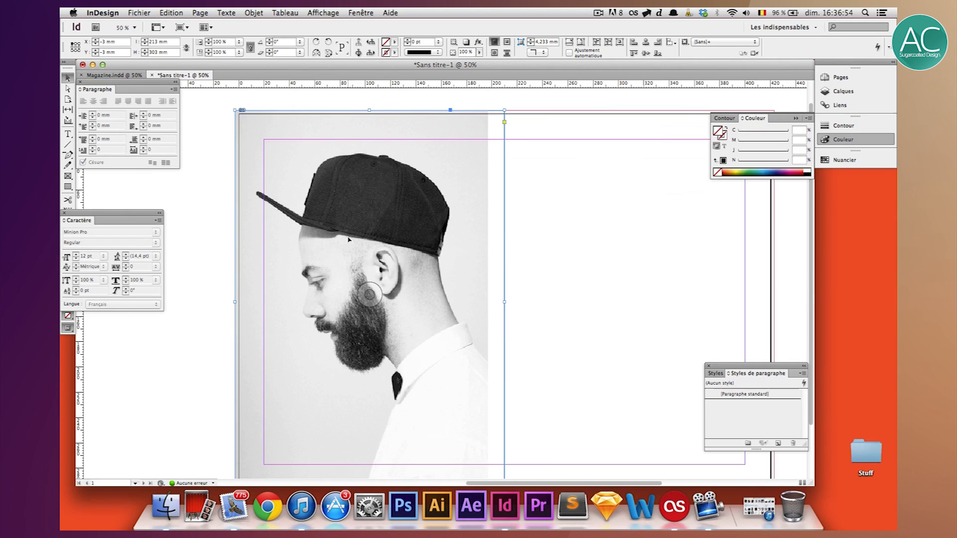
Fit the portrait so that it fills its frame proportionally
scroll(336, 231, down, 2)
scroll(336, 231, down, 2)
scroll(336, 231, up, 5)
right_click(329, 204)
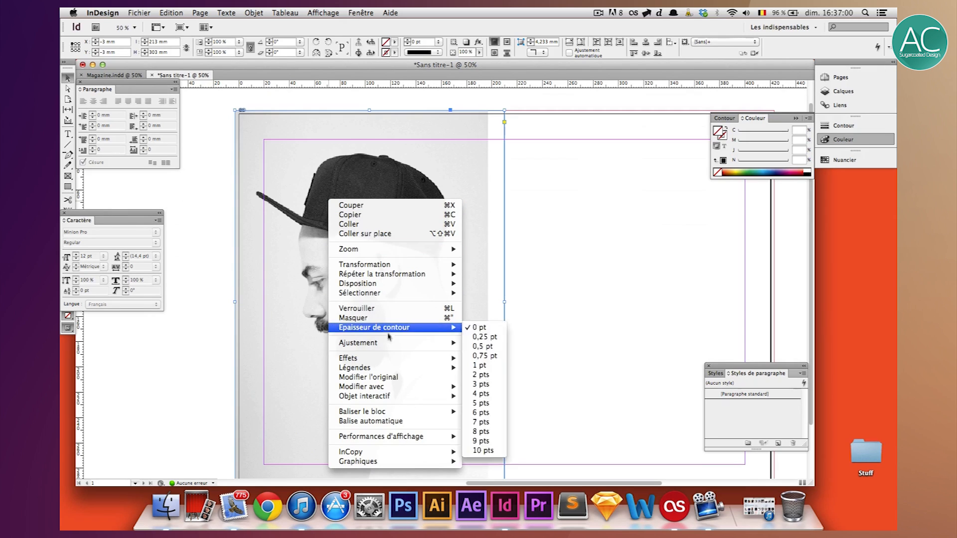
mouse_move(388, 344)
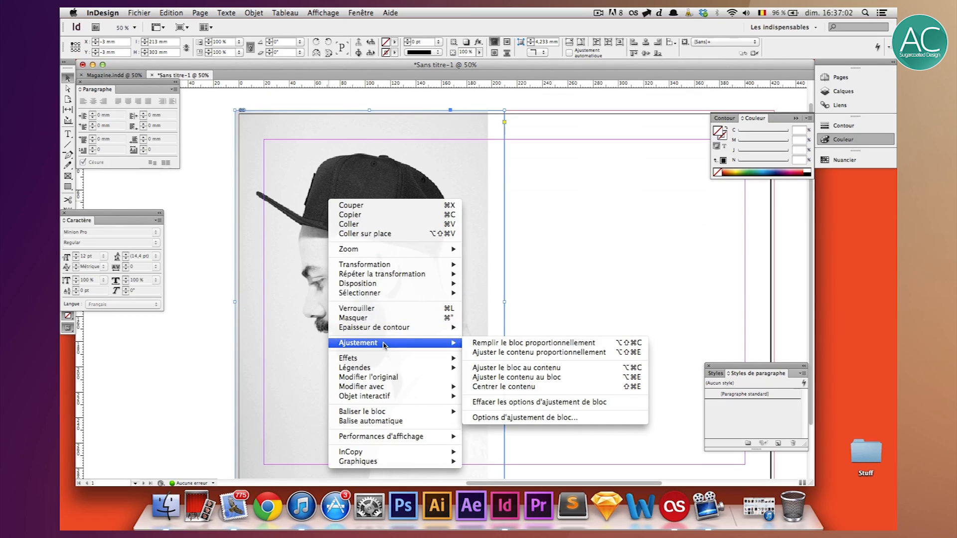
click(489, 343)
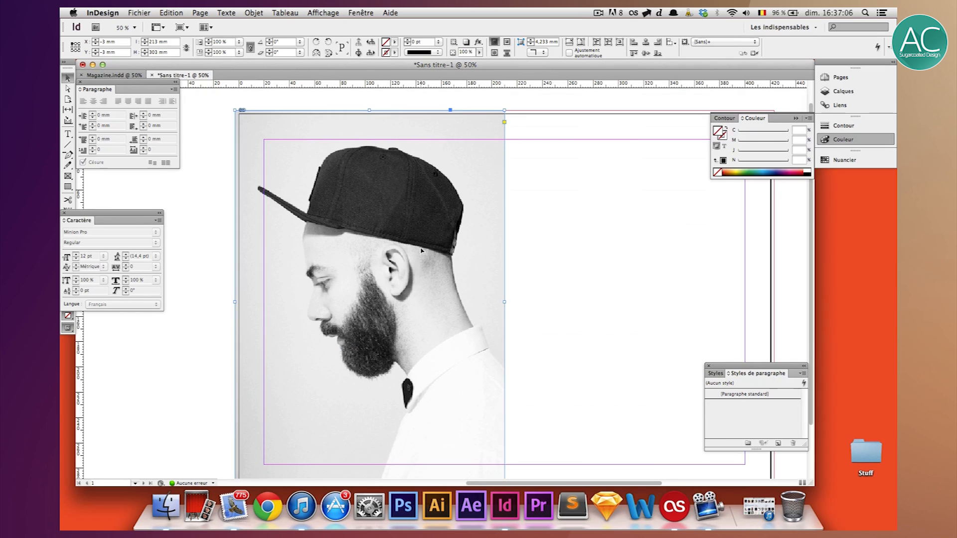
Inspect the portrait up close and set its display performance to high quality
key(super+equal)
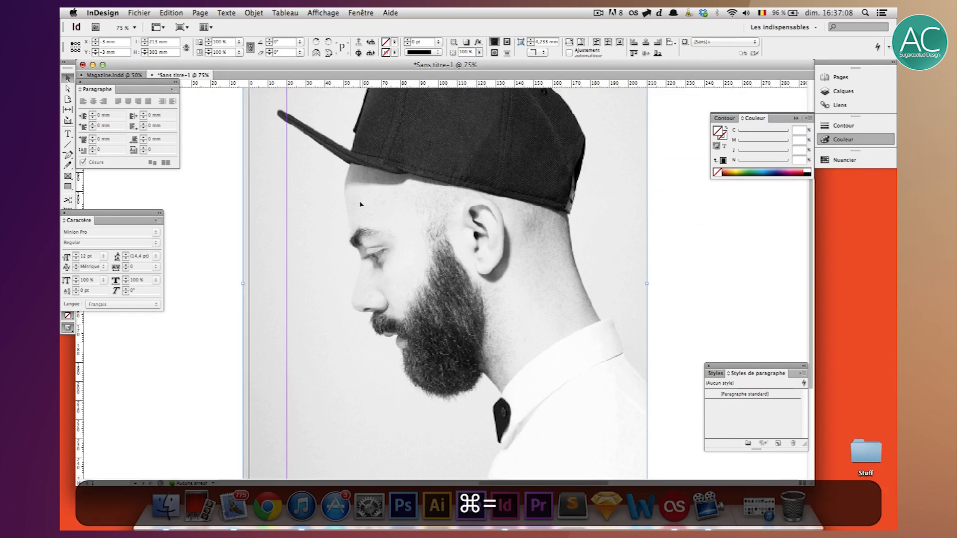
scroll(362, 205, up, 3)
scroll(361, 205, left, 3)
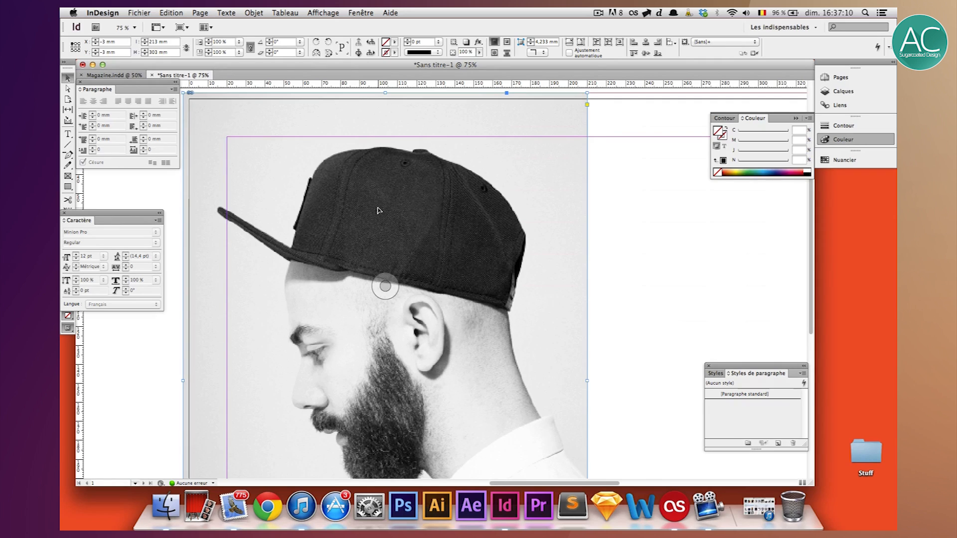
scroll(378, 210, right, 3)
scroll(377, 211, down, 3)
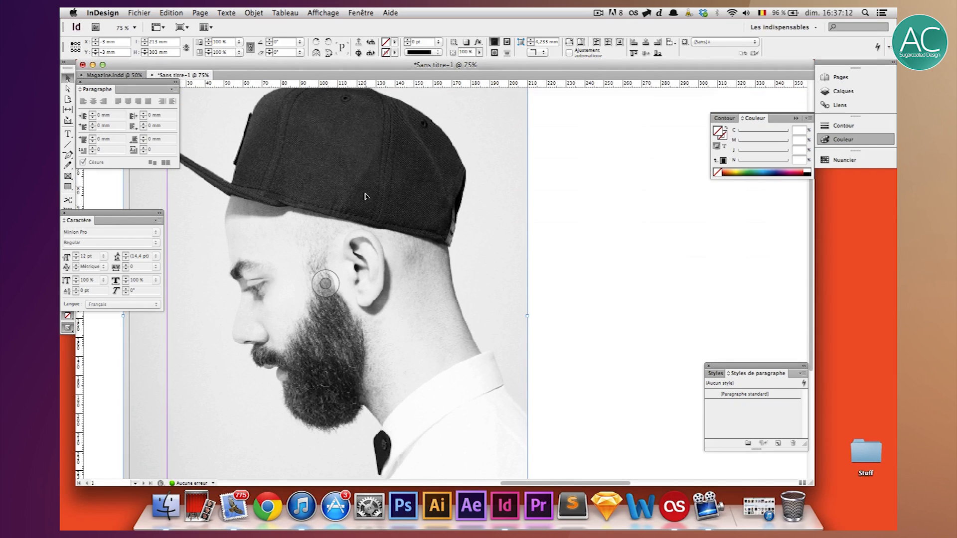
key(super+minus)
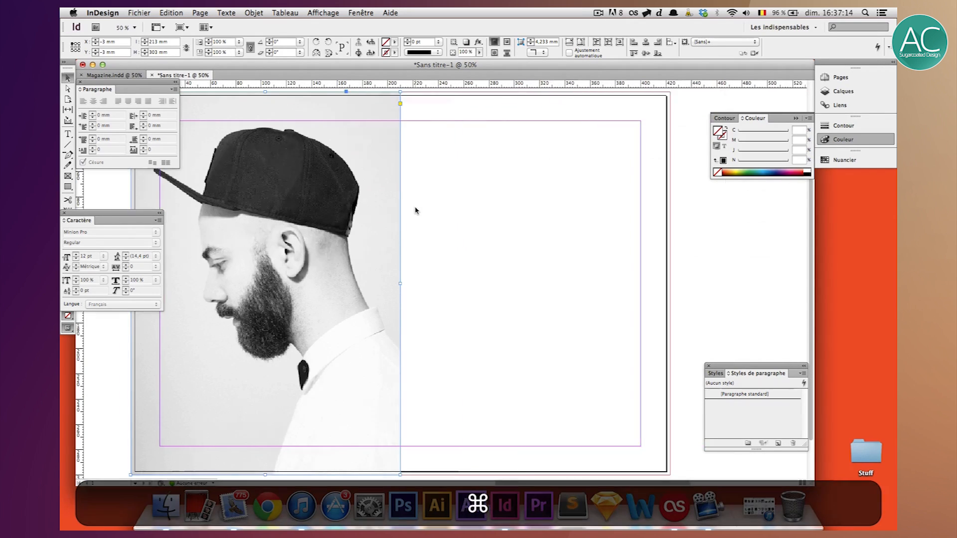
scroll(417, 210, left, 5)
right_click(405, 203)
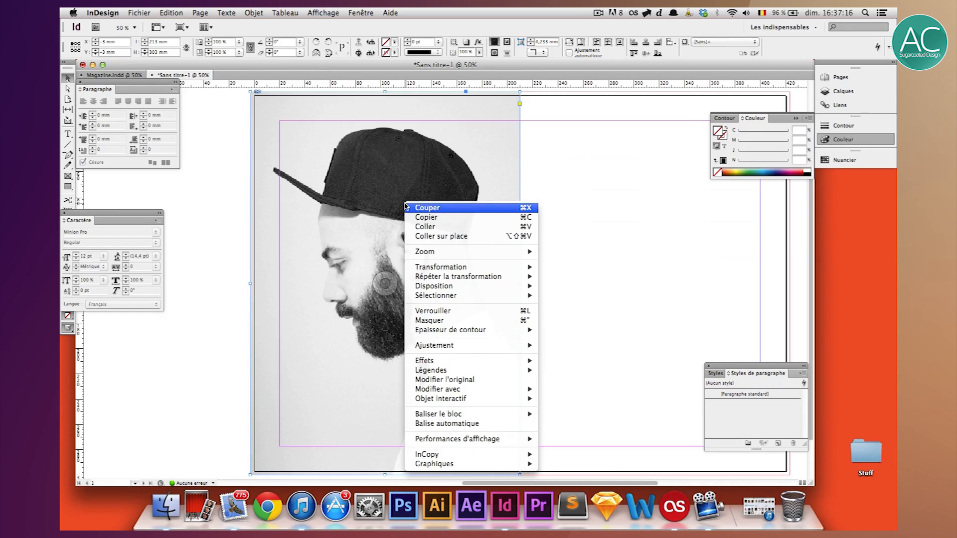
mouse_move(485, 439)
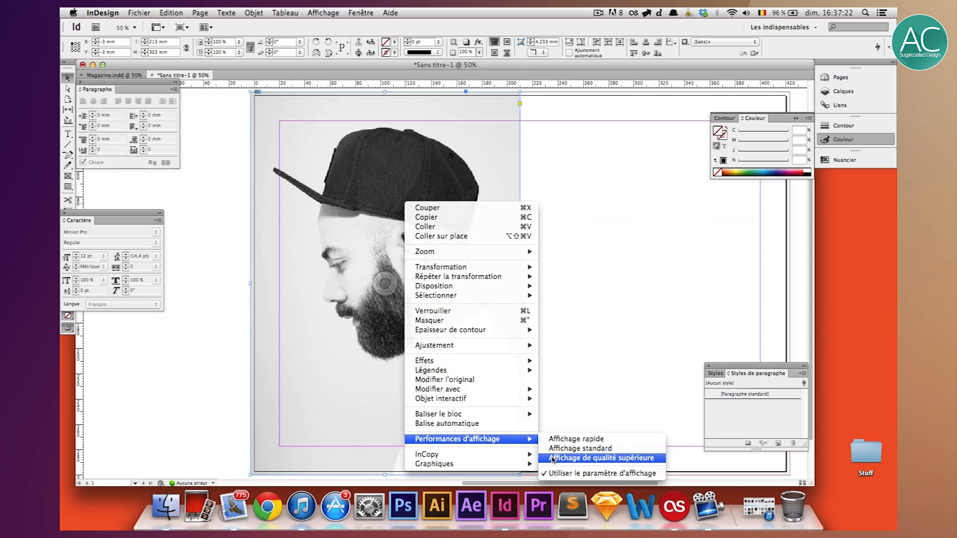
click(601, 457)
click(203, 231)
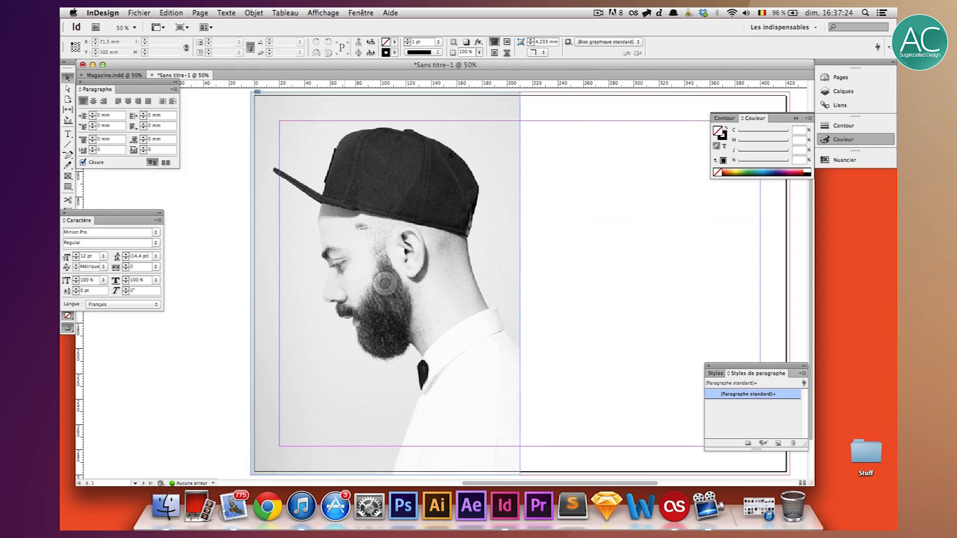
Examine the portrait's rendering and its place on the spread at several zoom levels and in preview mode
key(super+equal)
key(super+equal)
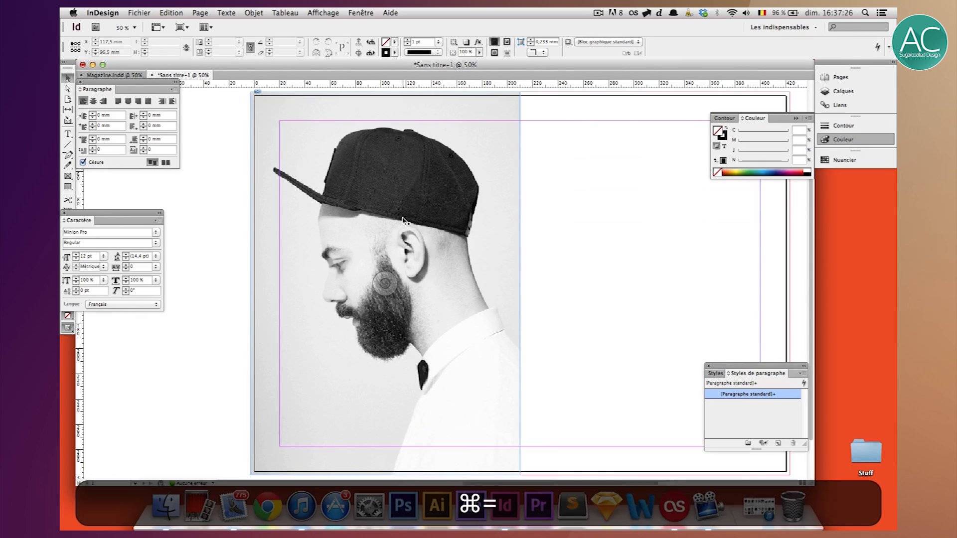
key(super+minus)
key(super+minus)
key(super+minus)
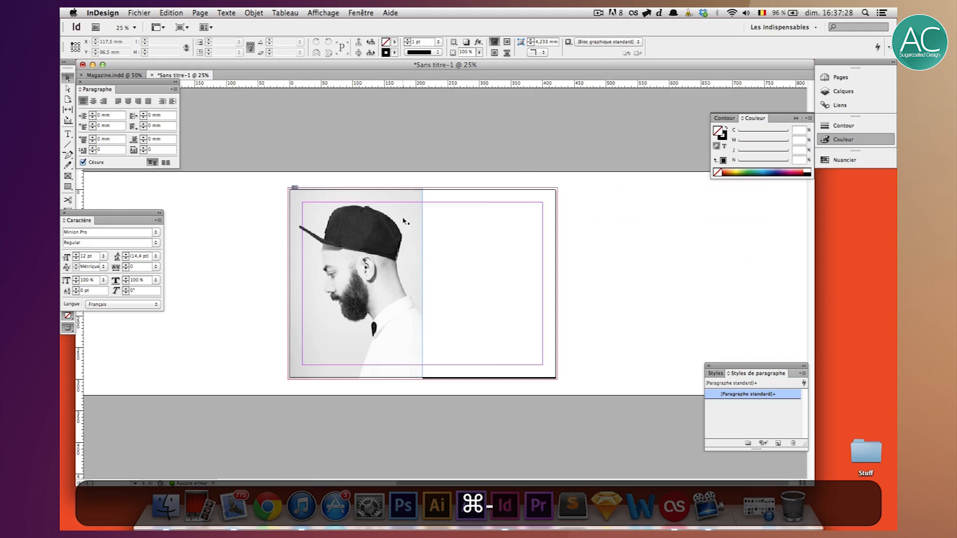
key(super+equal)
scroll(403, 219, down, 2)
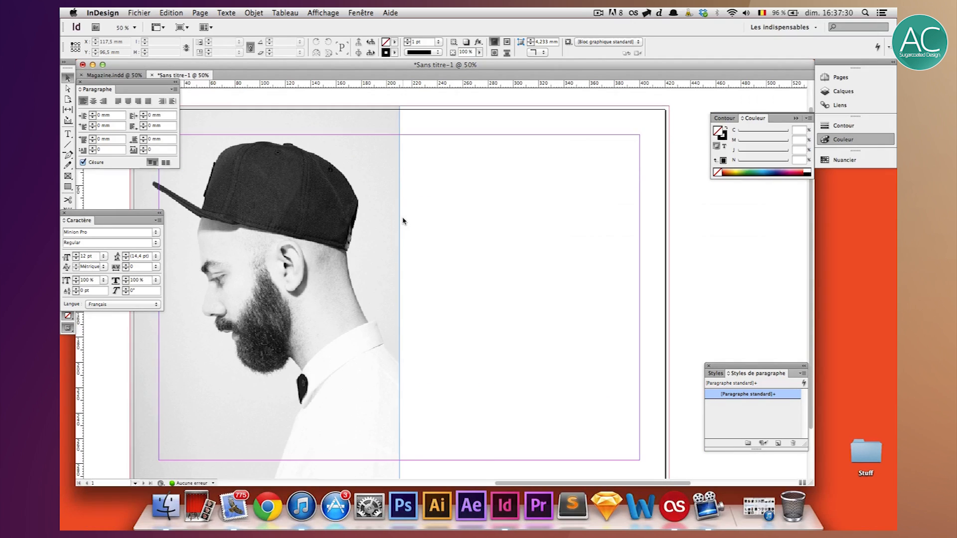
key(w)
Nudge the portrait frame 2.5 mm to the left and return it to X -3 mm
click(376, 206)
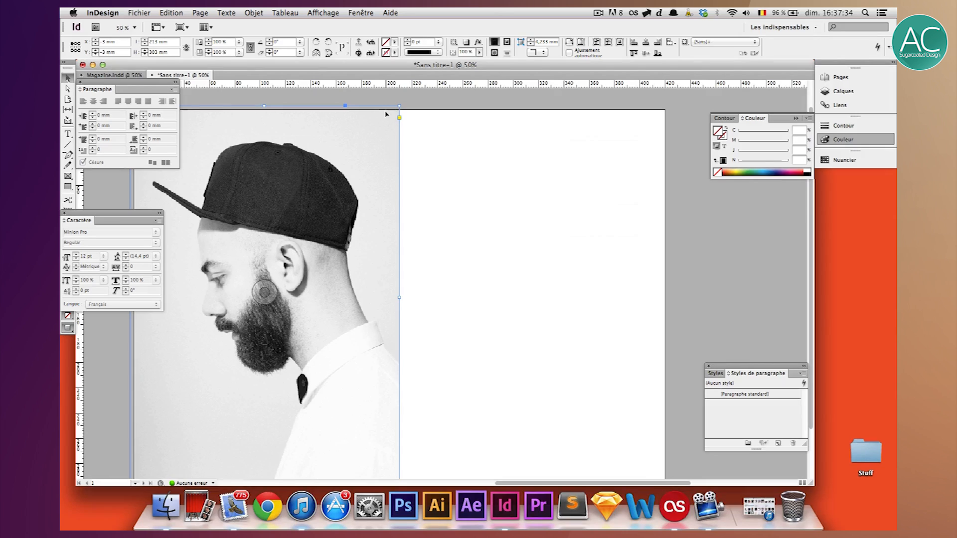
key(shift+w)
key(shift+Left)
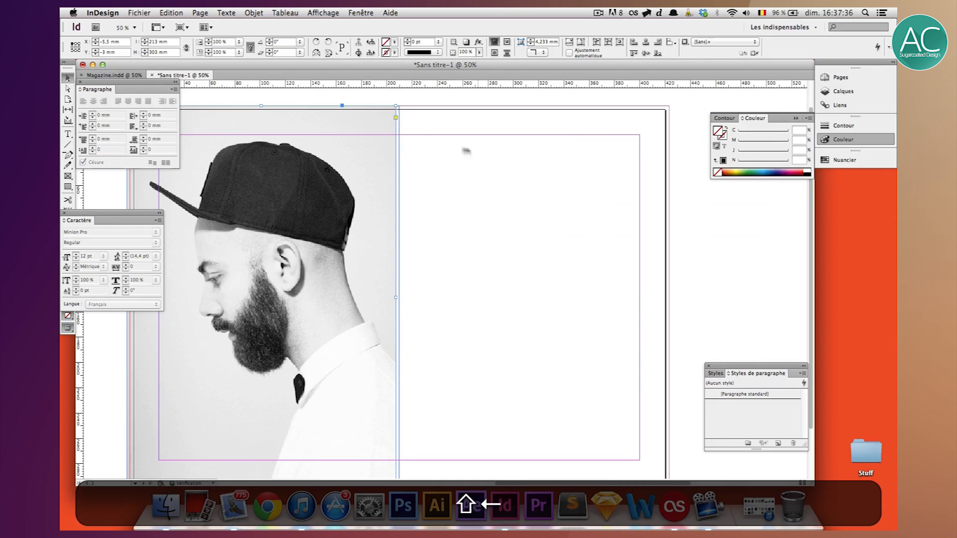
key(BackSpace)
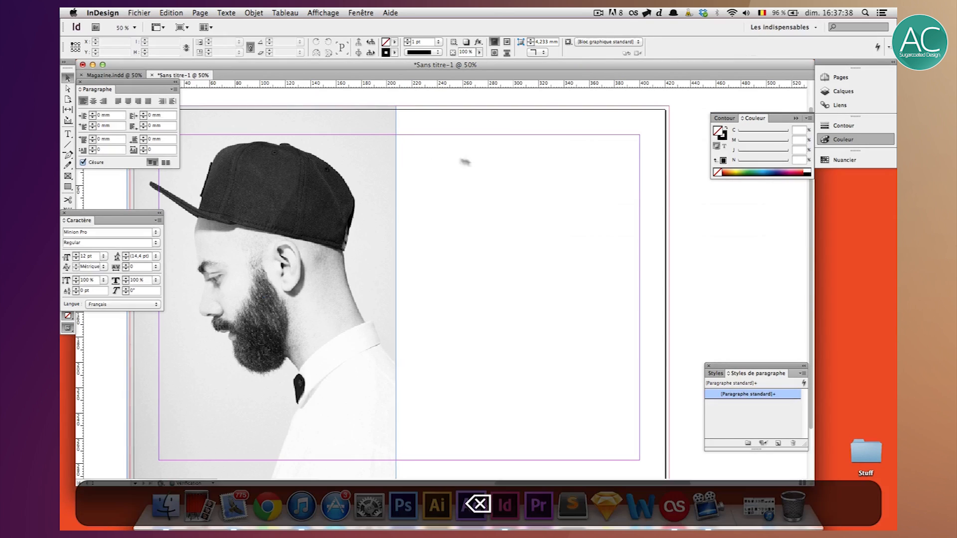
click(388, 159)
key(shift+Right)
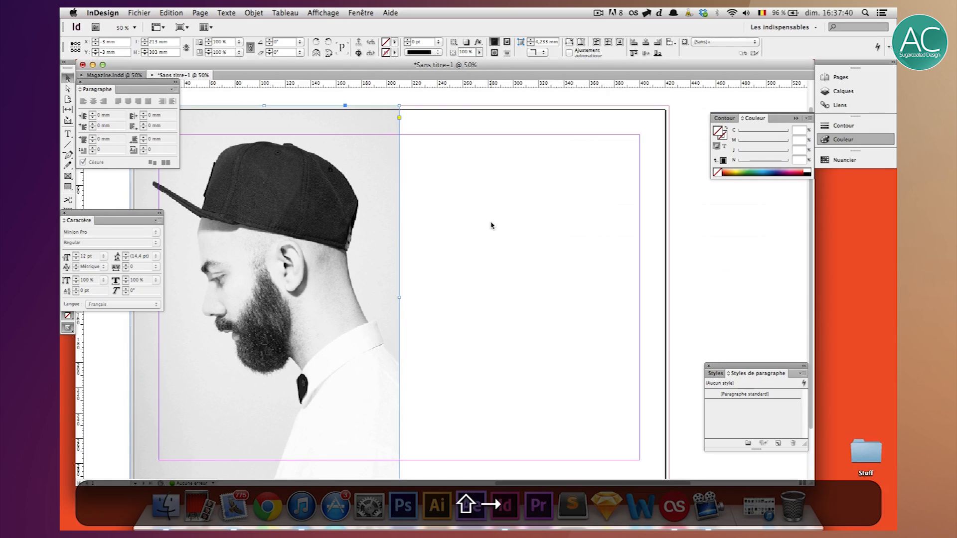
Show the spread in preview mode and draw a wide text frame near the top of the right page
key(w)
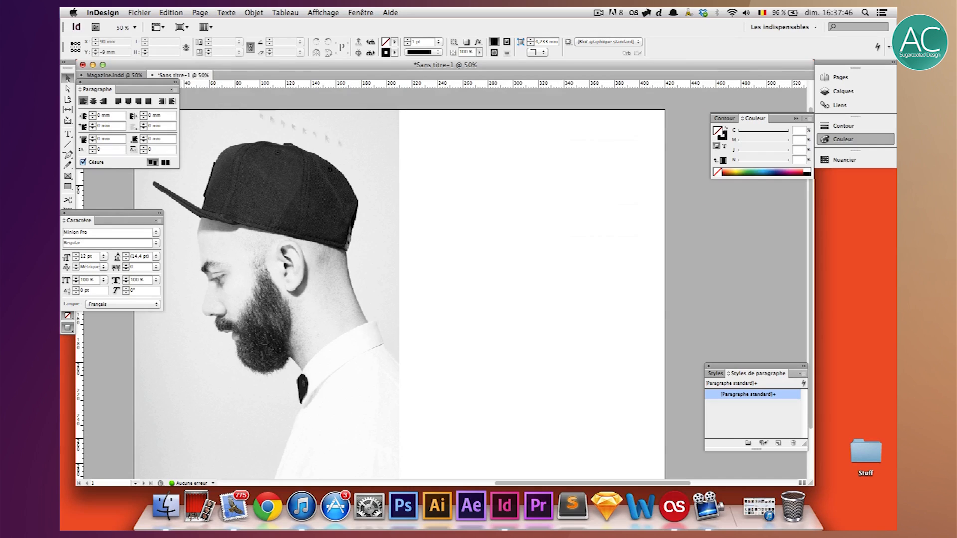
click(371, 365)
click(67, 134)
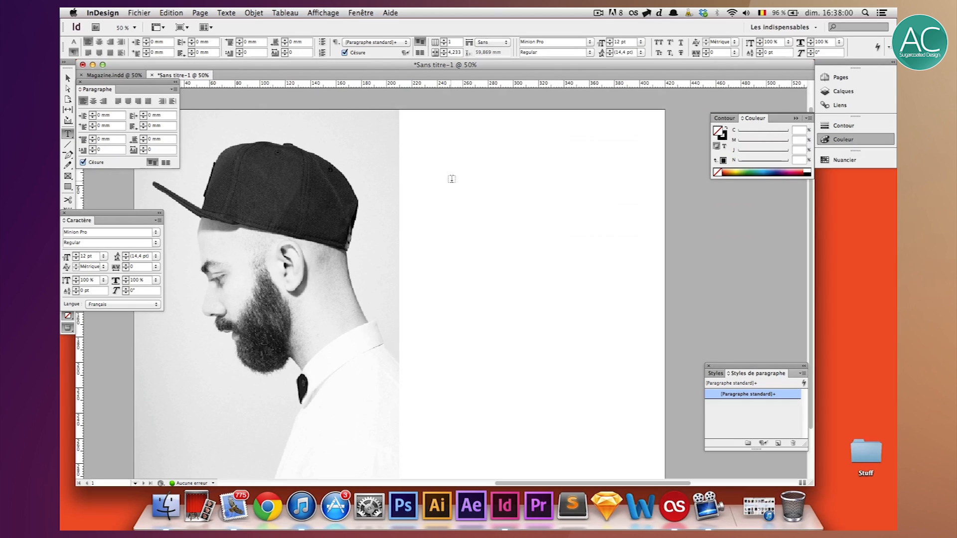
drag(434, 148, 629, 230)
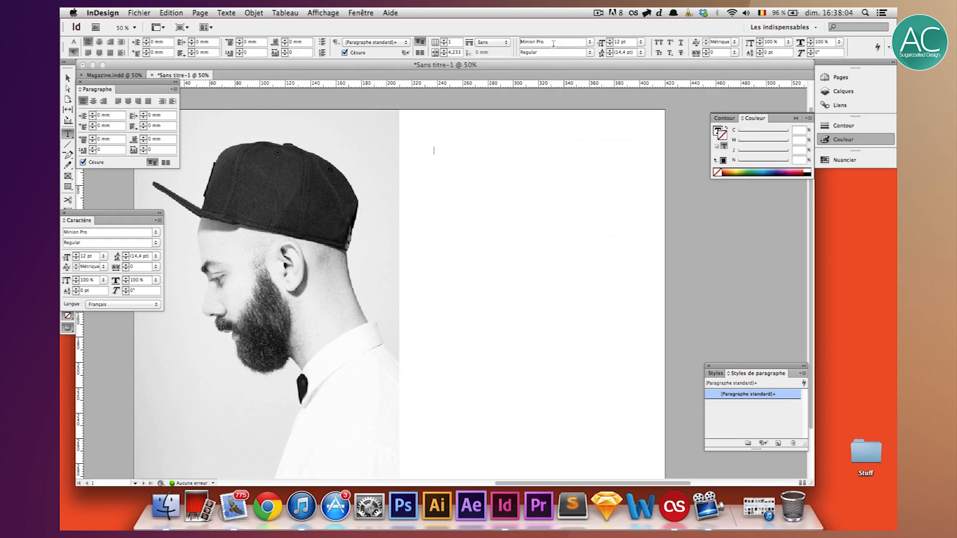
Set the new text frame's font to Code Light at 90 pt
key(super+c)
text(code l)
key(Return)
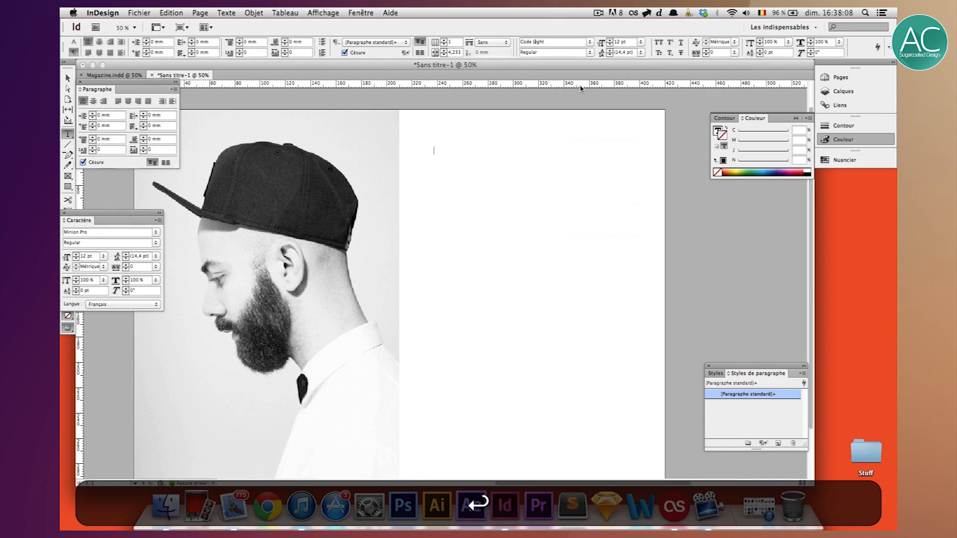
click(623, 42)
text(90)
key(Return)
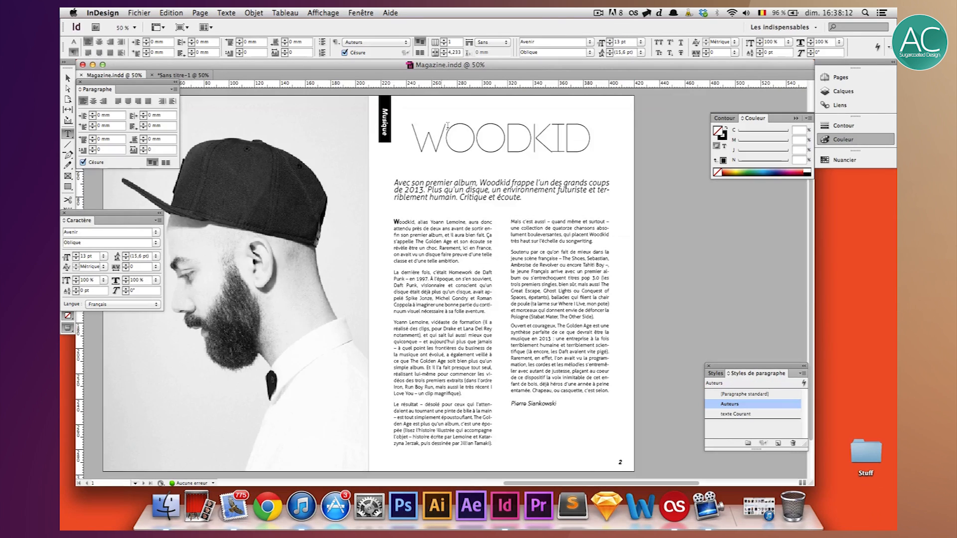
Check the title's formatting in Magazine.indd, and enter the title WOODKID in the new document's text frame
click(67, 79)
click(499, 138)
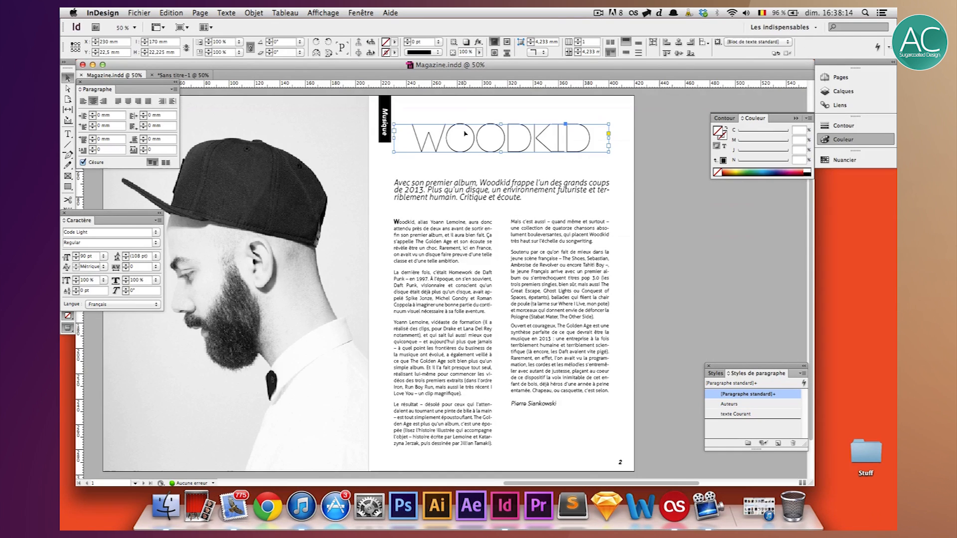
double_click(495, 138)
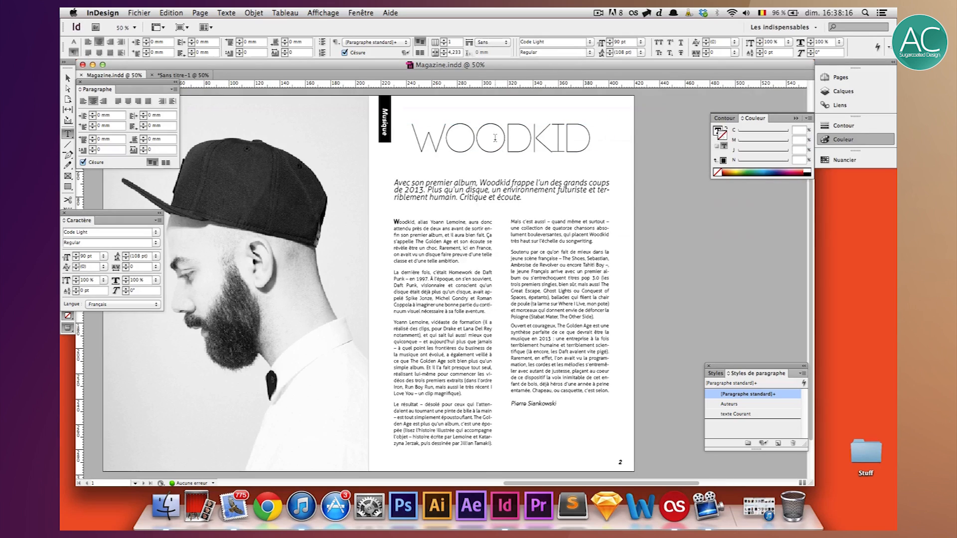
click(182, 75)
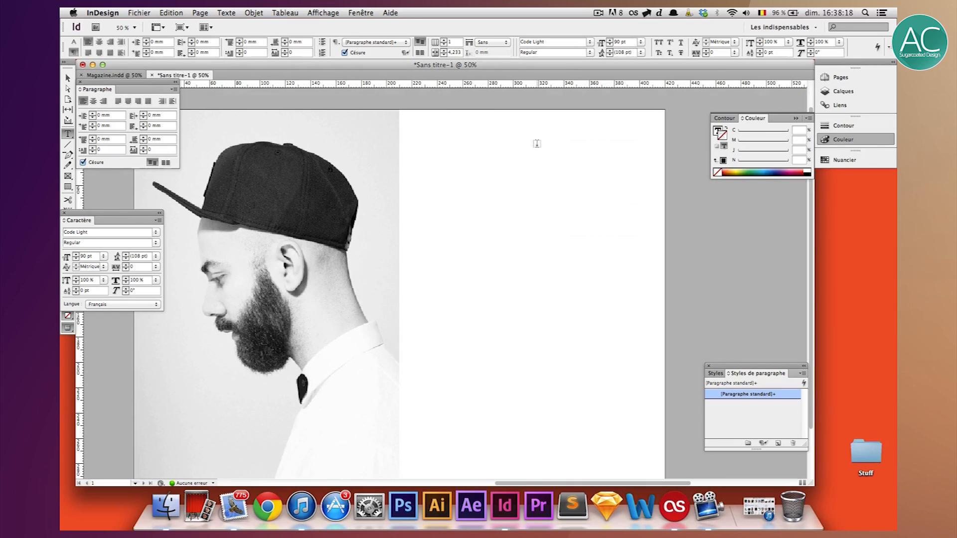
text(WOODKID)
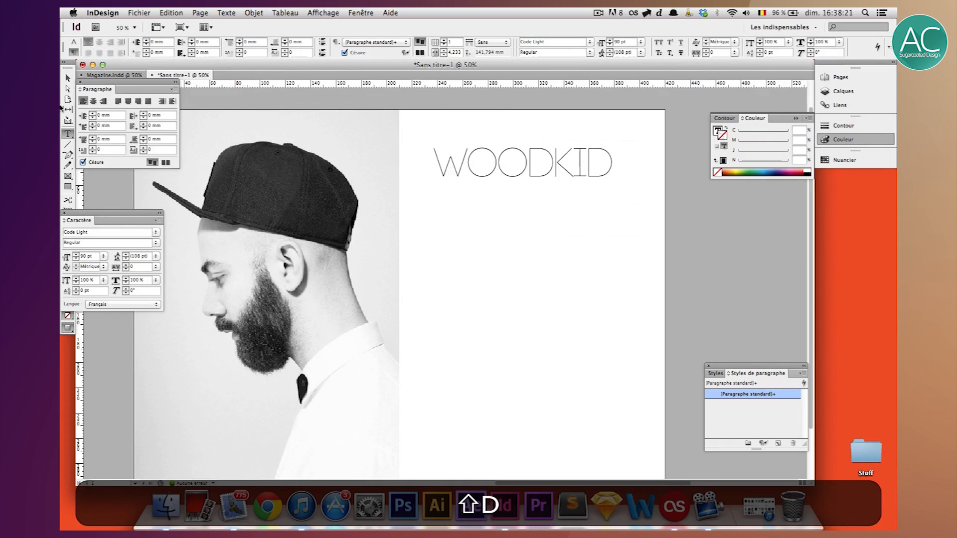
Leave preview mode and narrow the title's text frame to 141.5 mm wide
key(Escape)
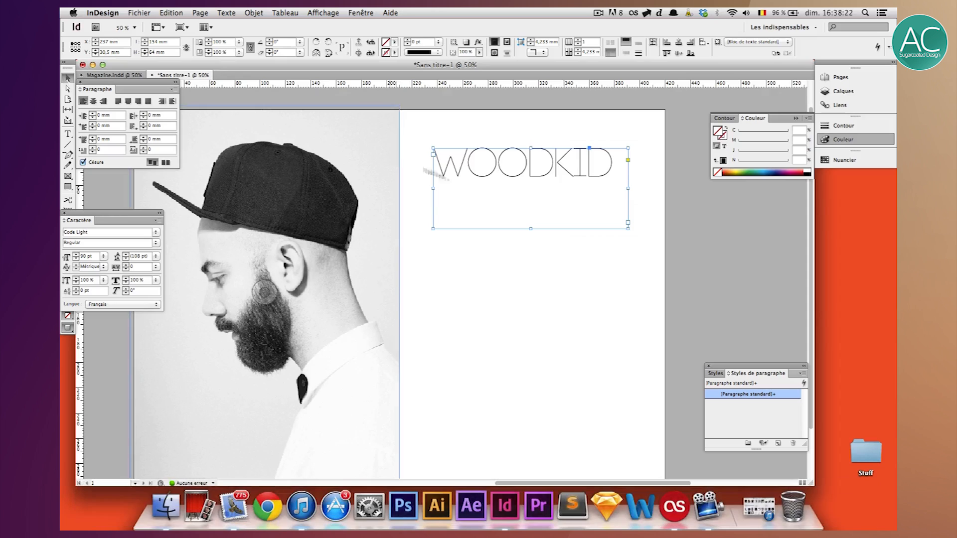
key(w)
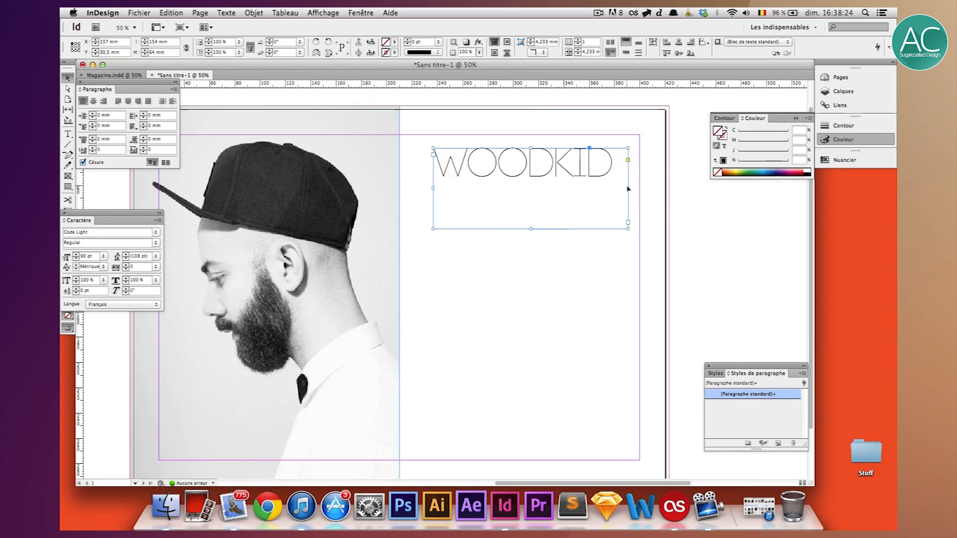
drag(629, 188, 613, 188)
Draw a spacer rectangle about 20 mm wide and 150.5 mm high from the spine on the right page, level with the title frame's top
drag(68, 186, 89, 188)
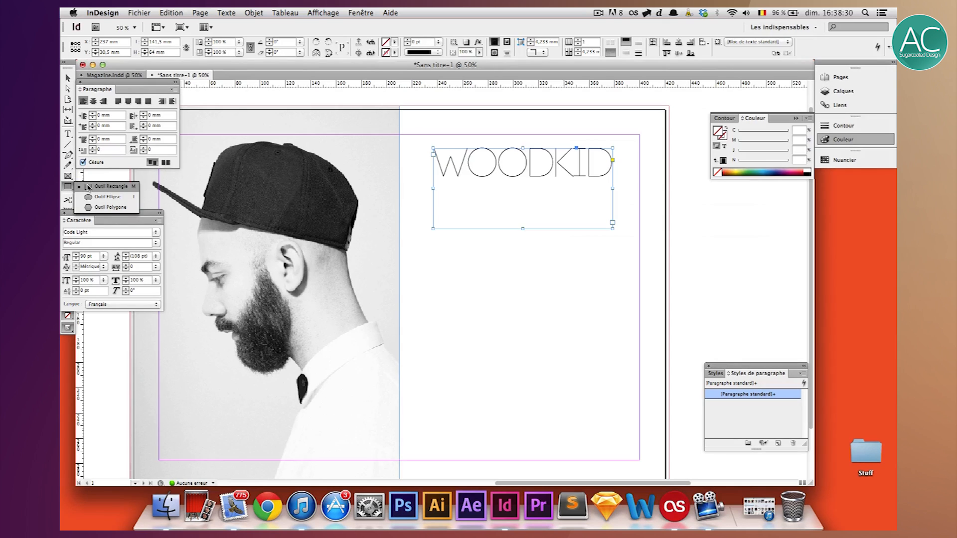
click(89, 187)
mouse_move(399, 150)
mouse_down()
mouse_move(445, 220)
mouse_move(426, 341)
mouse_up()
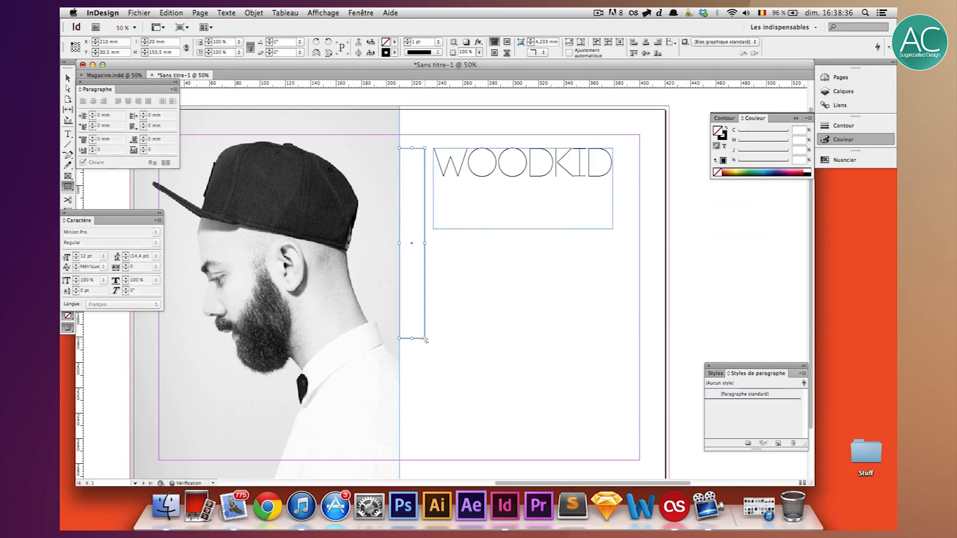
click(67, 79)
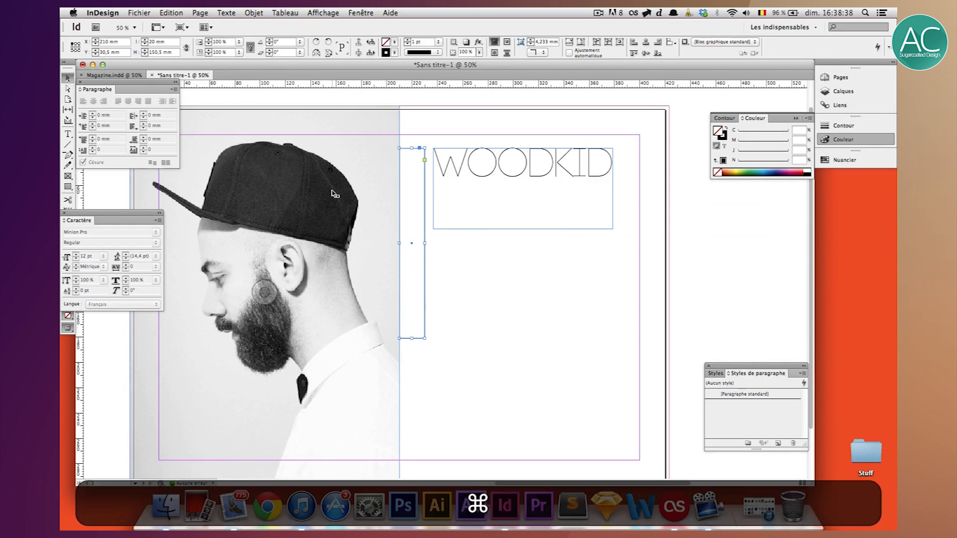
key(super+c)
key(super+shift+v)
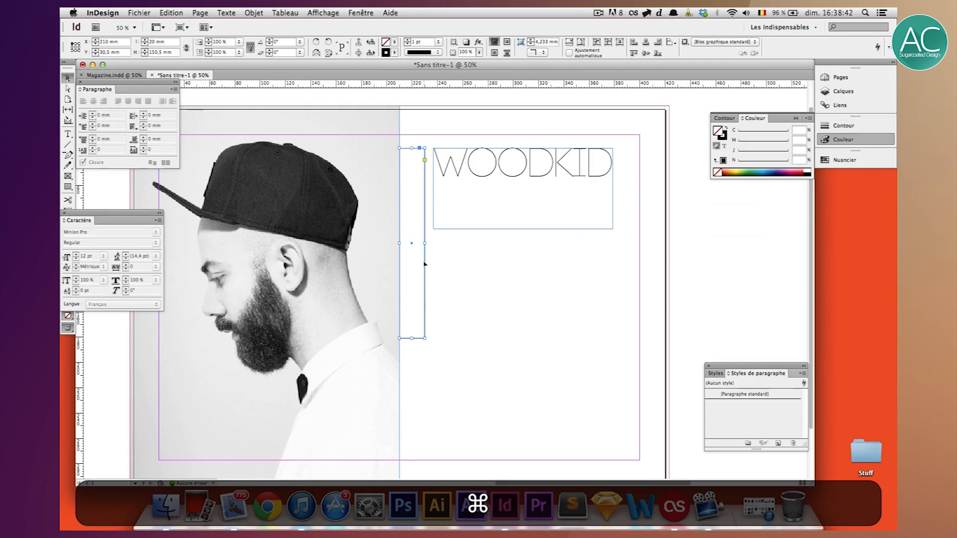
key(alt+shift+super+v)
drag(427, 266, 642, 301)
click(703, 304)
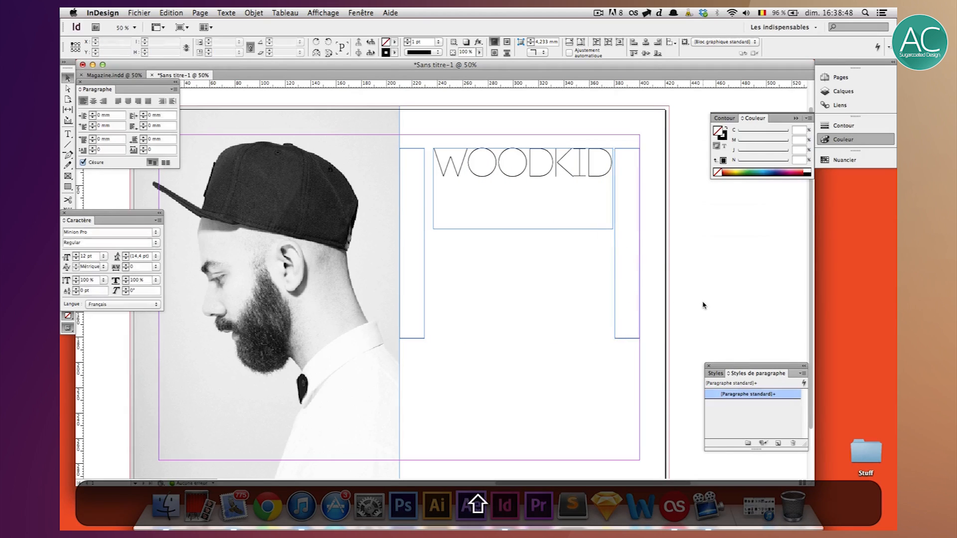
click(483, 184)
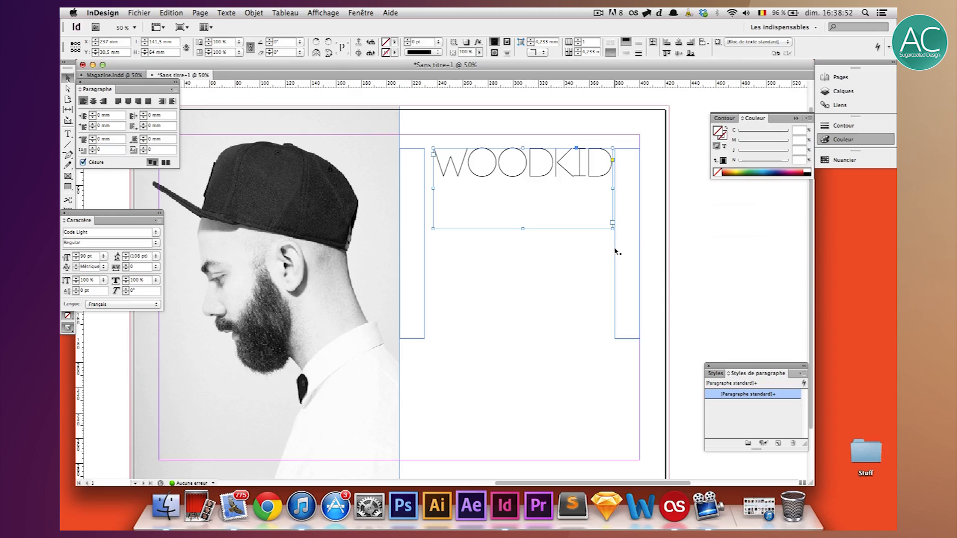
click(616, 252)
key(BackSpace)
Widen the title frame to 170 mm, from the spacer rectangle's edge at X 230 mm to the right margin
click(445, 191)
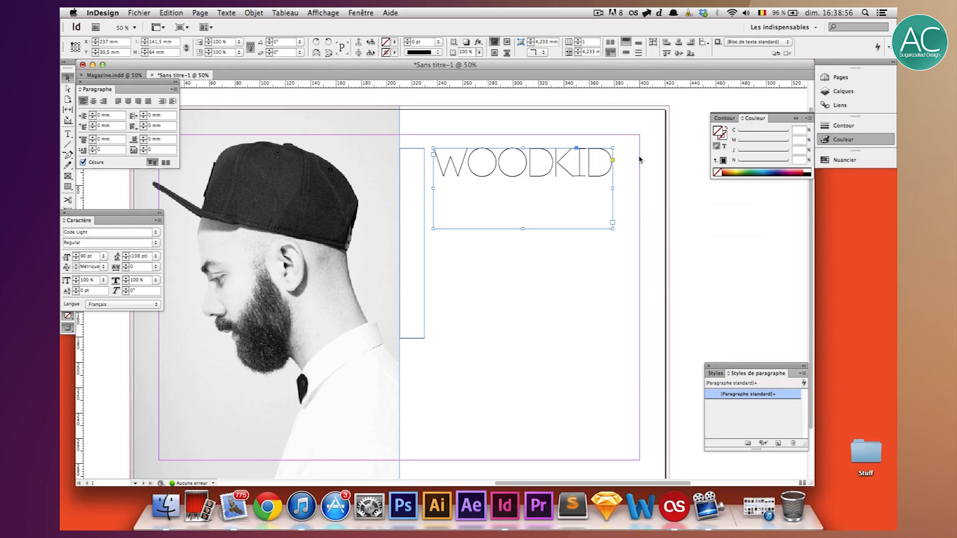
drag(434, 189, 425, 190)
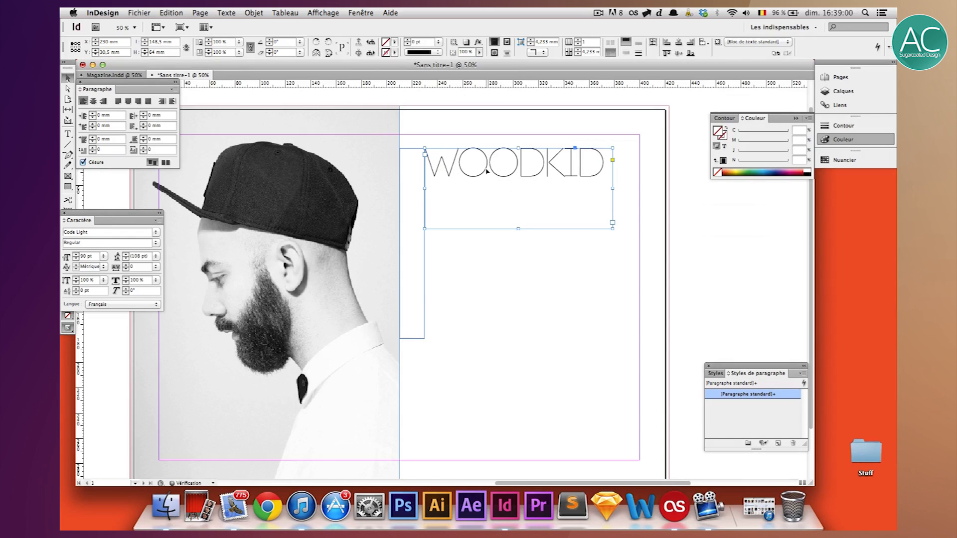
drag(611, 189, 640, 189)
click(69, 134)
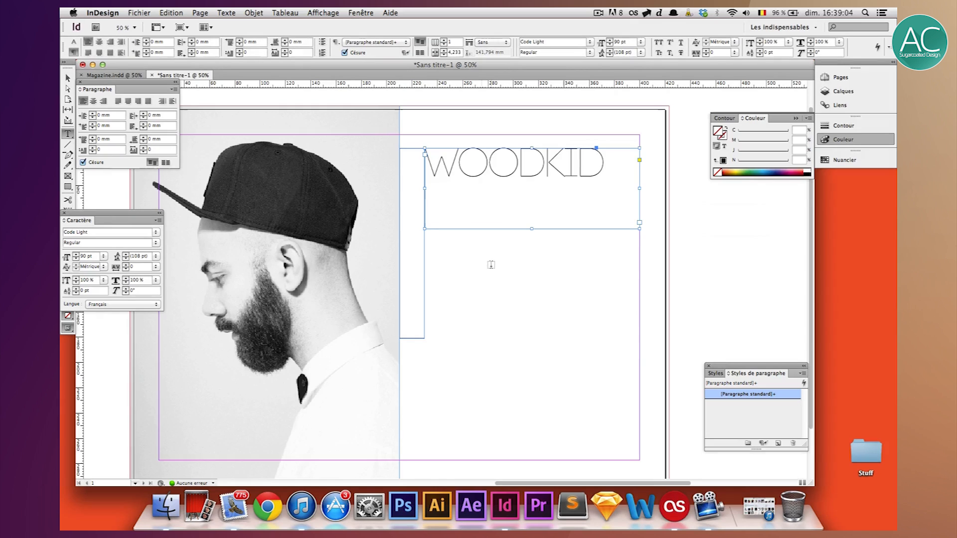
drag(458, 249, 628, 310)
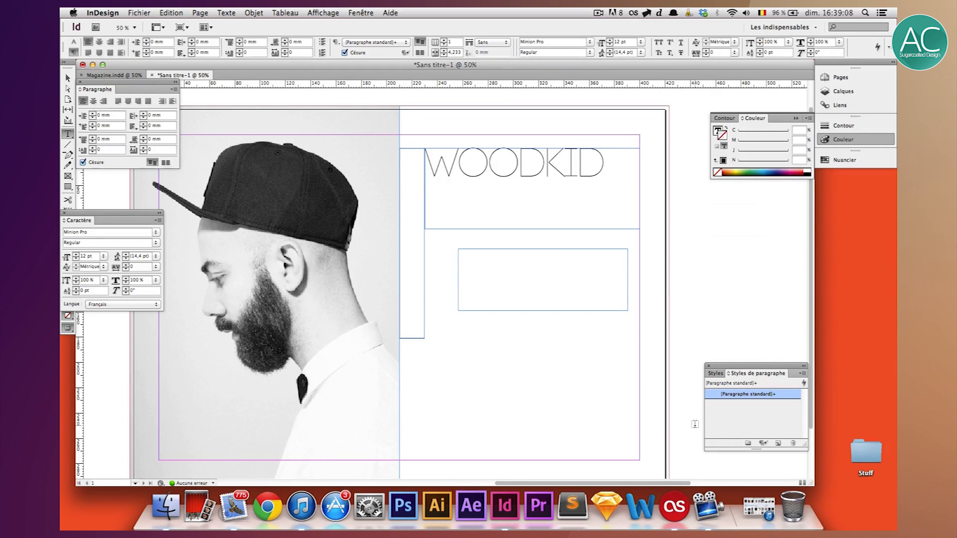
key(BackSpace)
key(Escape)
key(BackSpace)
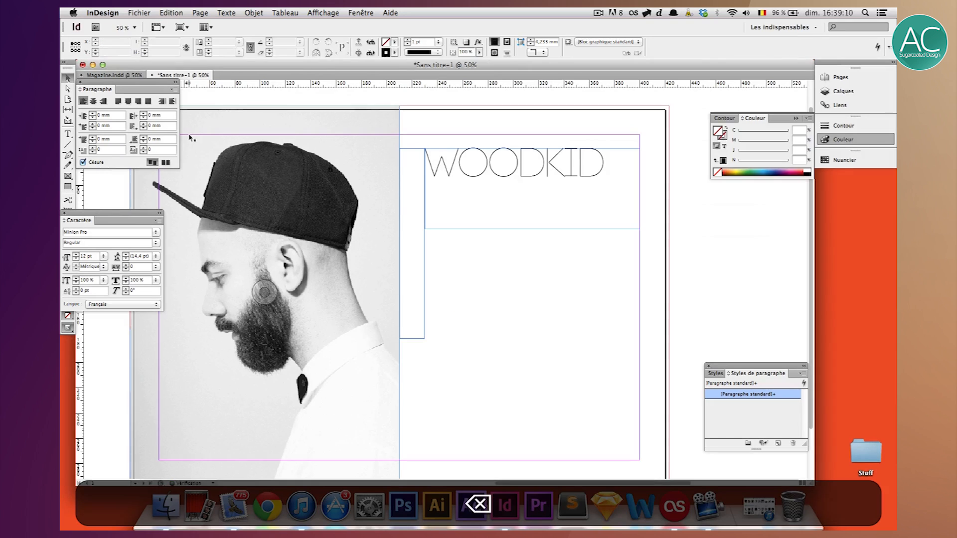
Center the WOODKID title text within its frame
click(488, 188)
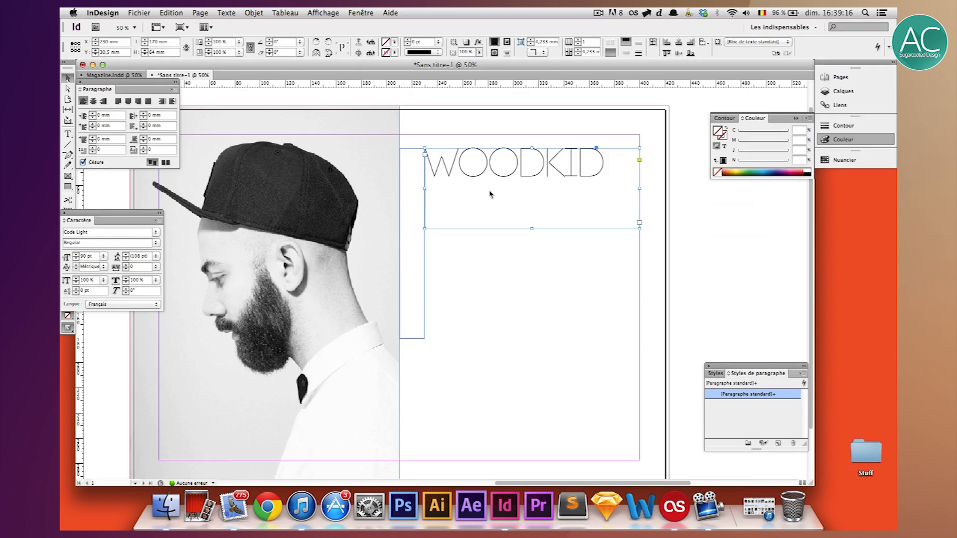
click(67, 134)
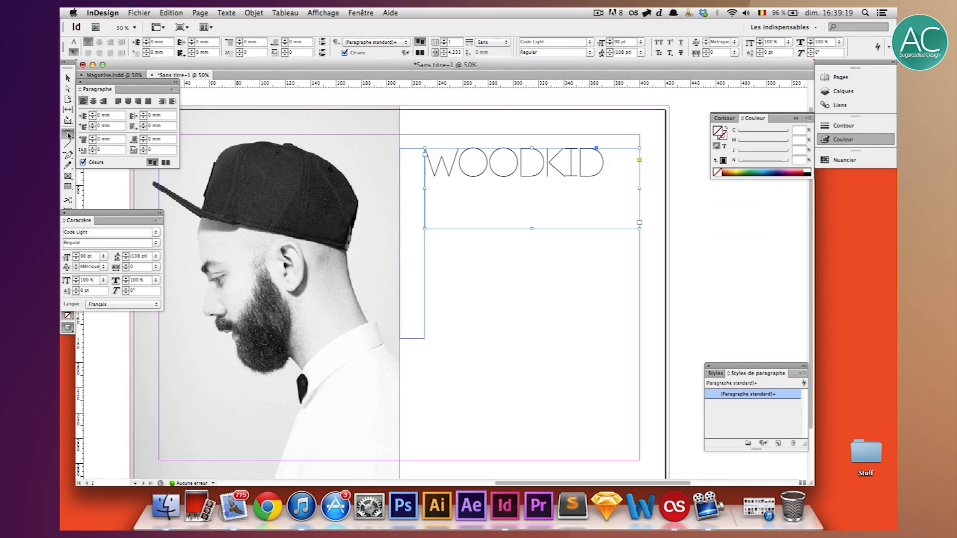
click(99, 42)
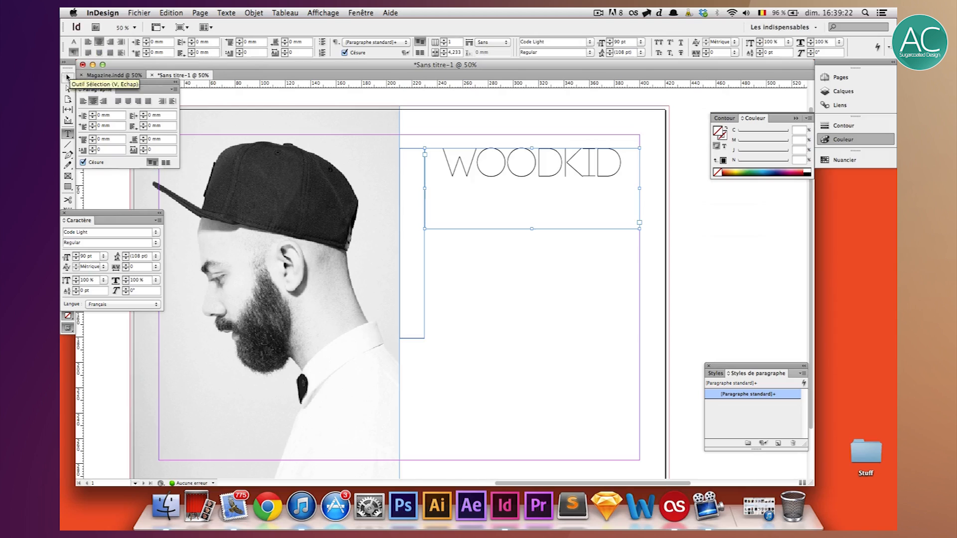
Fit the title frame to its text, move it up to Y 20.75 mm at the top margin, and check it in preview
click(68, 78)
right_click(539, 163)
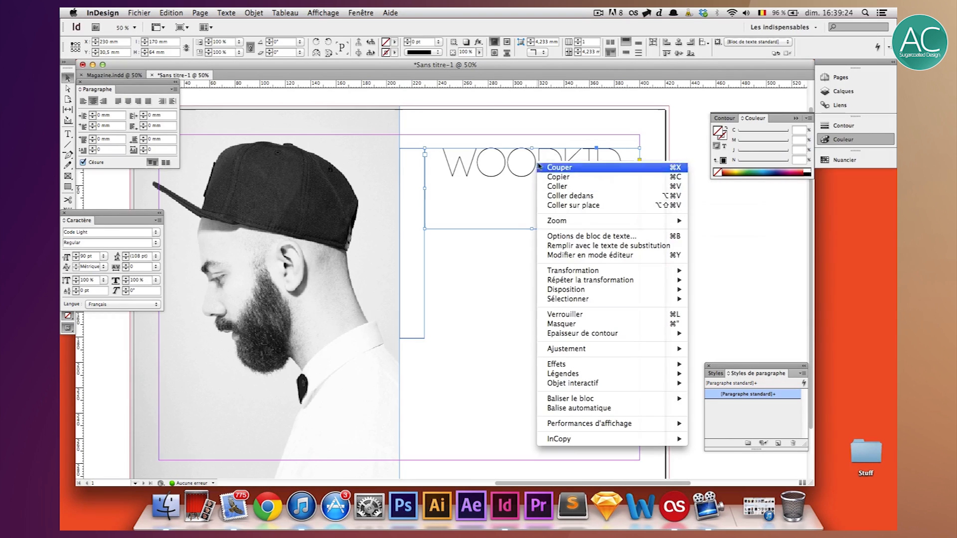
mouse_move(606, 352)
click(728, 350)
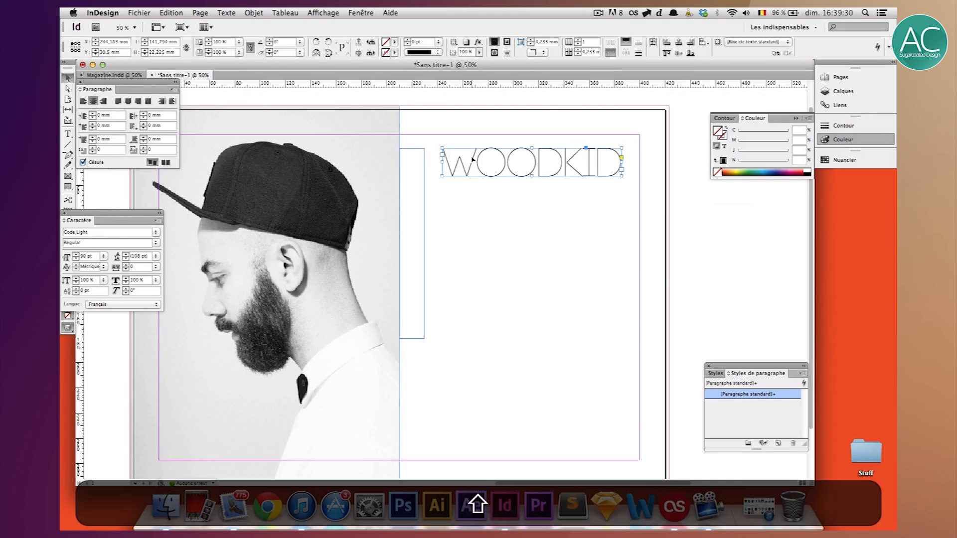
key(shift+Up)
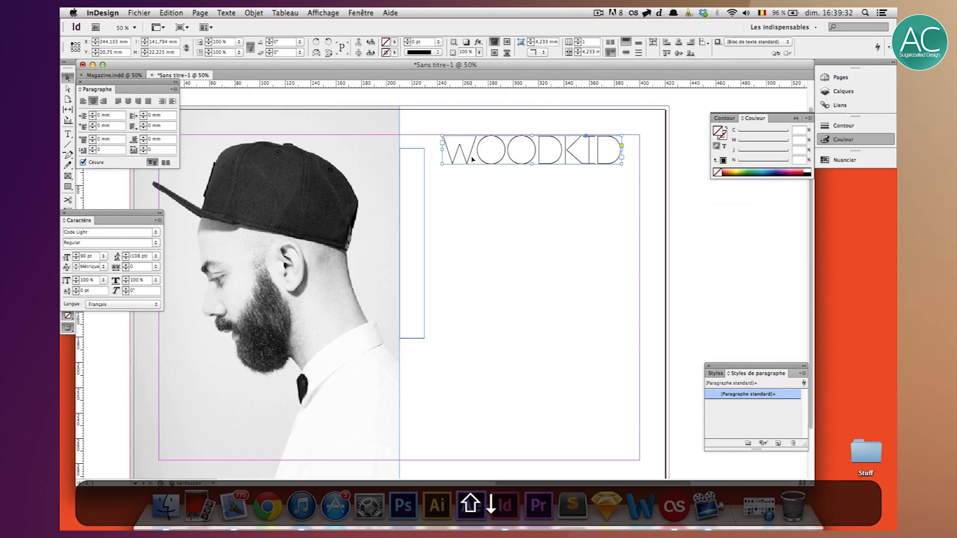
click(620, 286)
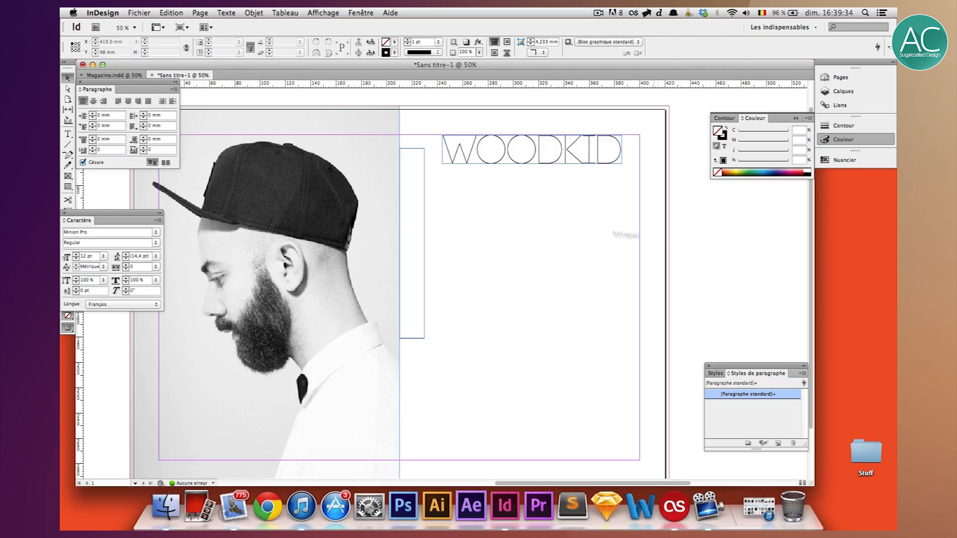
key(w)
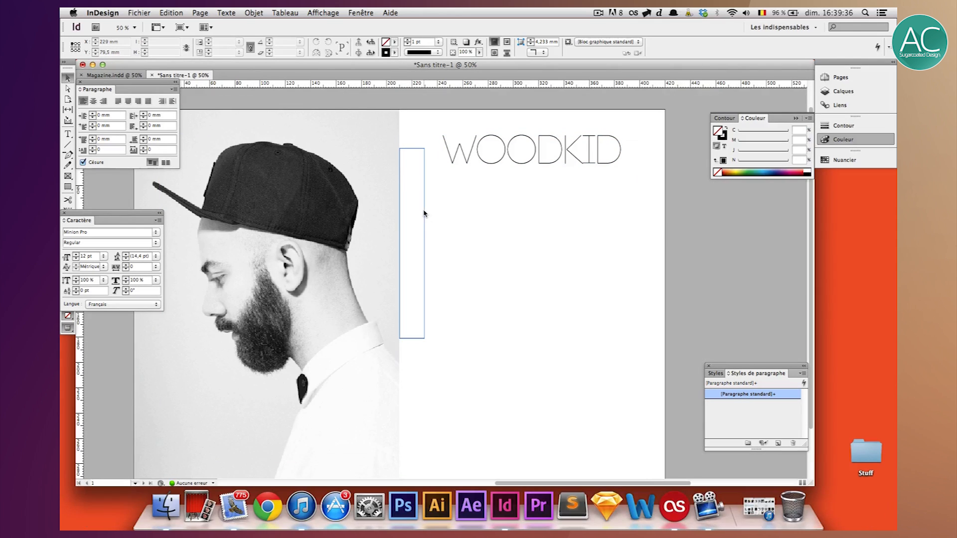
key(w)
Examine the font and paragraph settings of the italic intro text in Magazine.indd and return to the new document
click(119, 75)
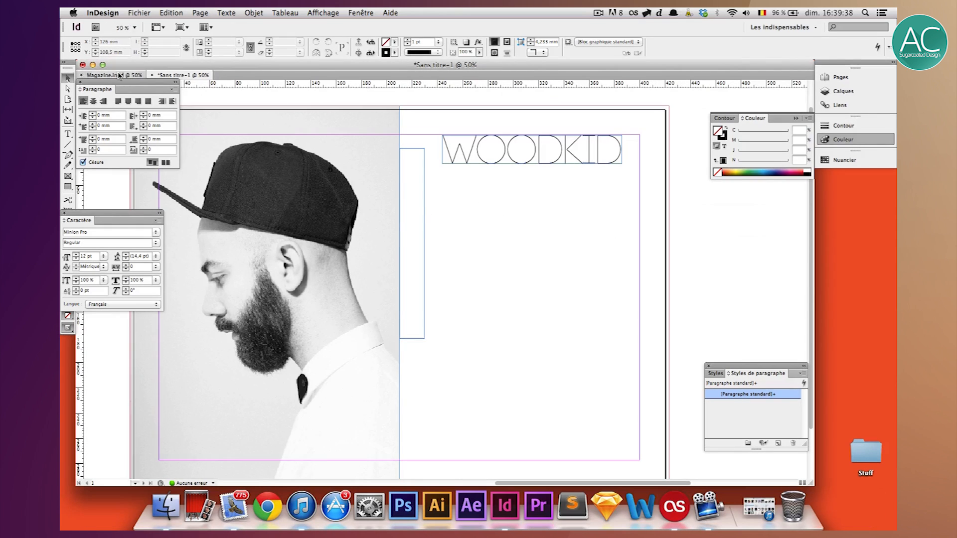
click(497, 195)
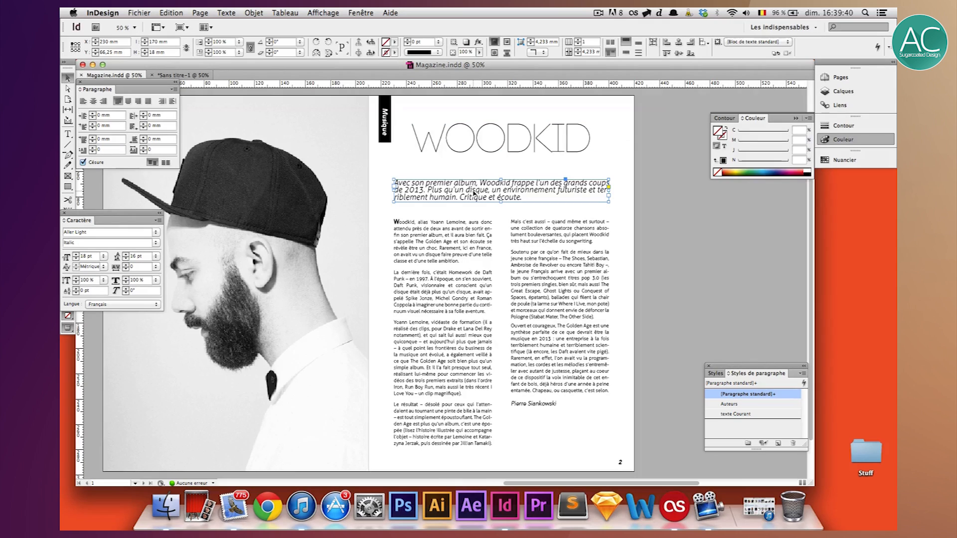
double_click(514, 191)
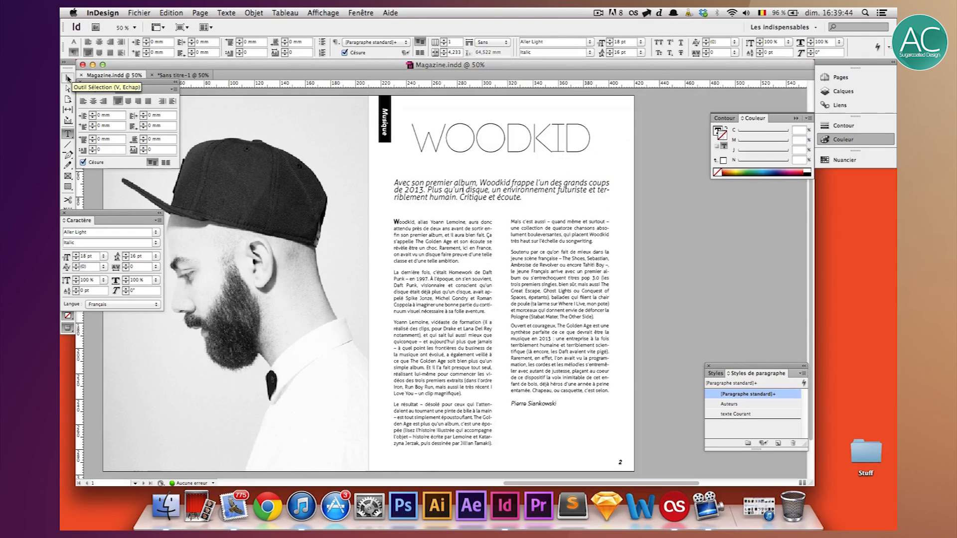
click(66, 79)
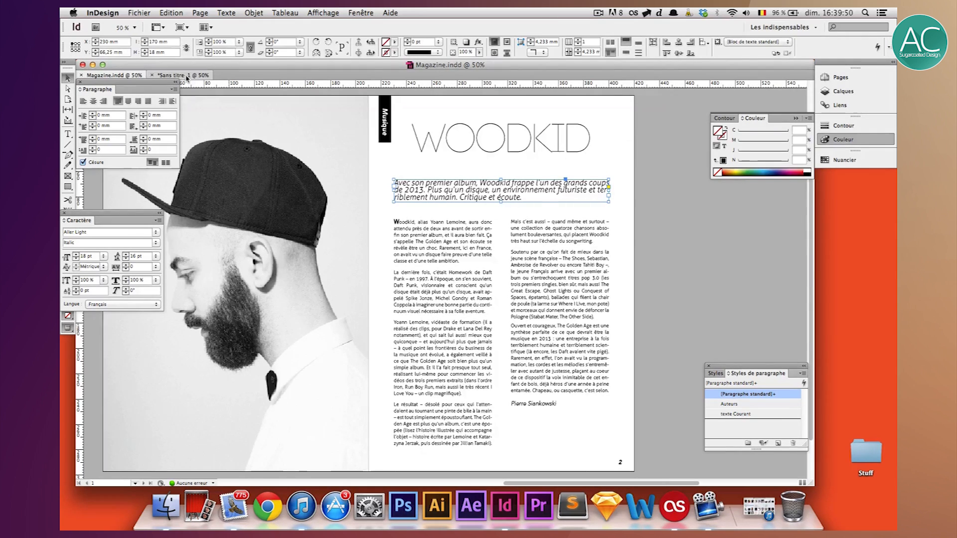
click(187, 76)
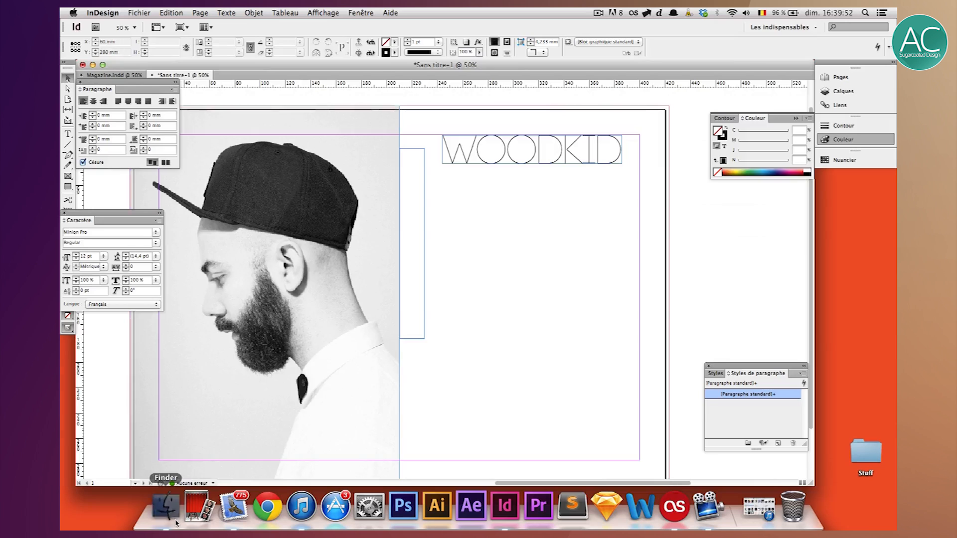
Switch to Finder, open the texte file from the Tutoriel Magazine folder, copy its first paragraph, and return to InDesign
click(175, 521)
click(171, 61)
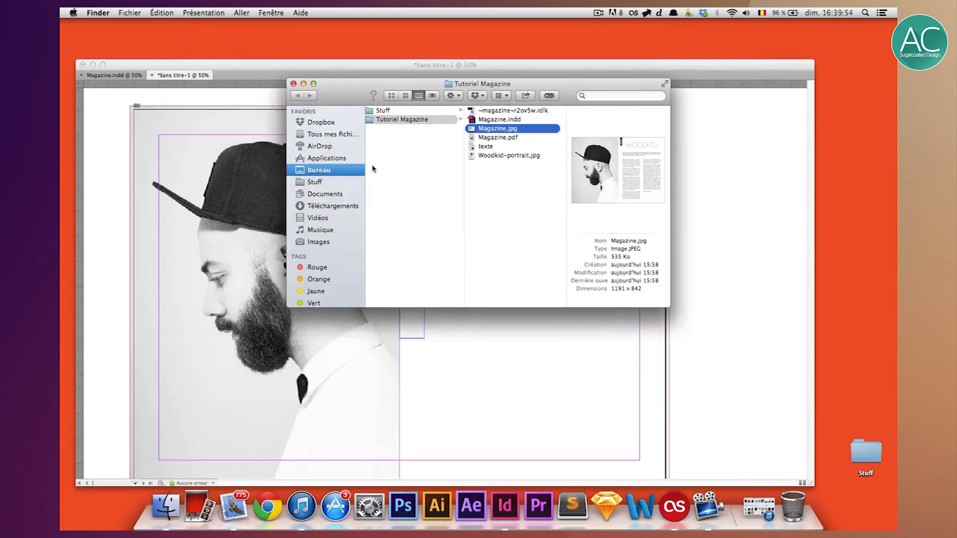
double_click(486, 146)
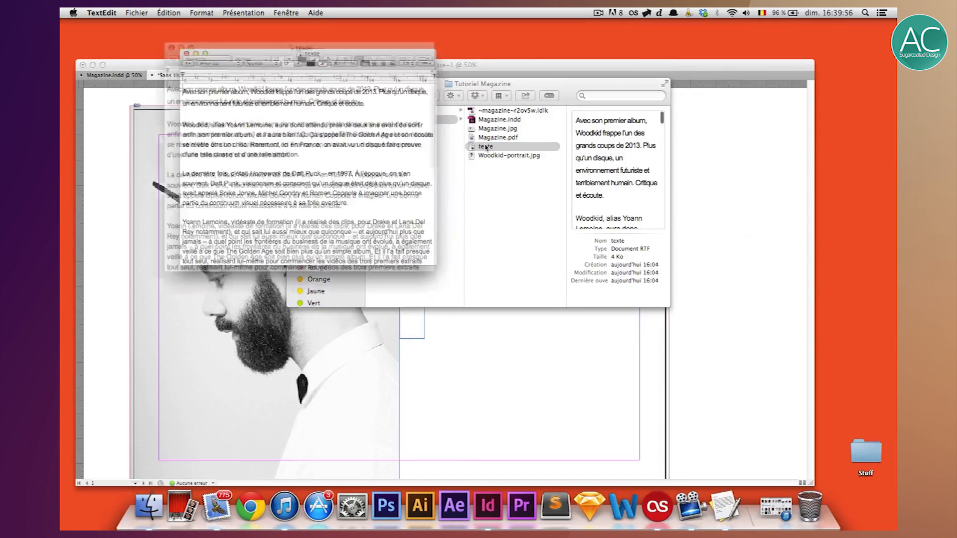
triple_click(380, 97)
key(super+c)
click(509, 397)
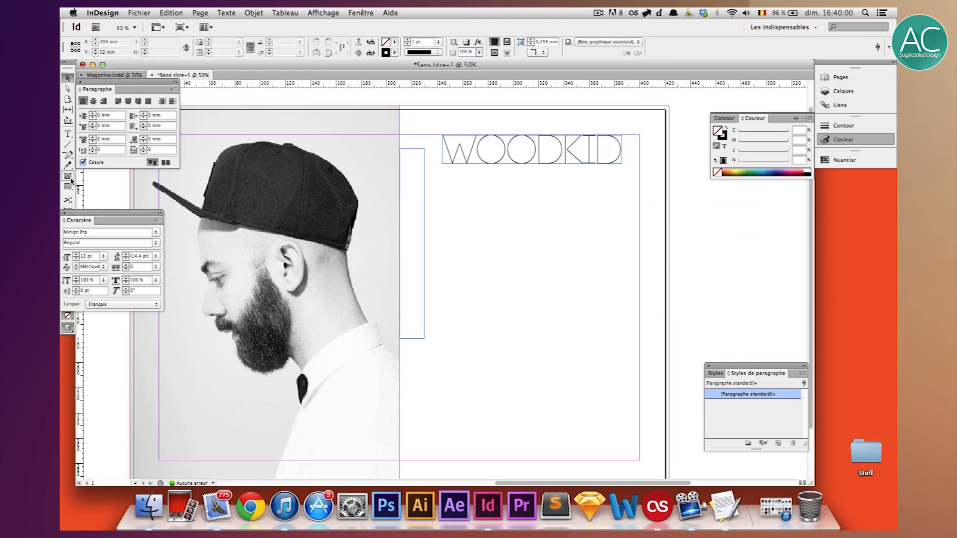
Paste the copied paragraph into a new text frame below the title, 170 mm wide from X 230 mm to the right margin
click(67, 134)
drag(428, 177, 641, 247)
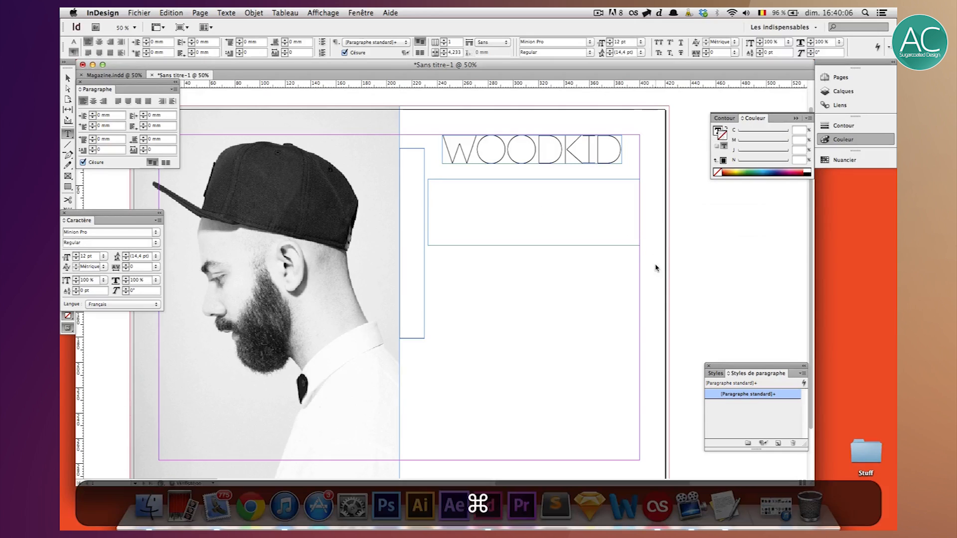
key(super+v)
key(super+a)
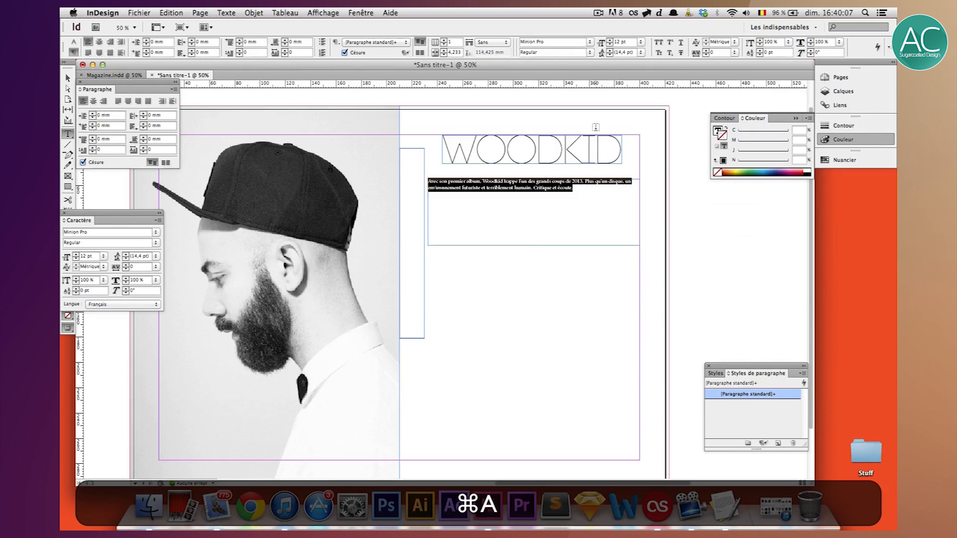
click(67, 78)
drag(428, 213, 424, 213)
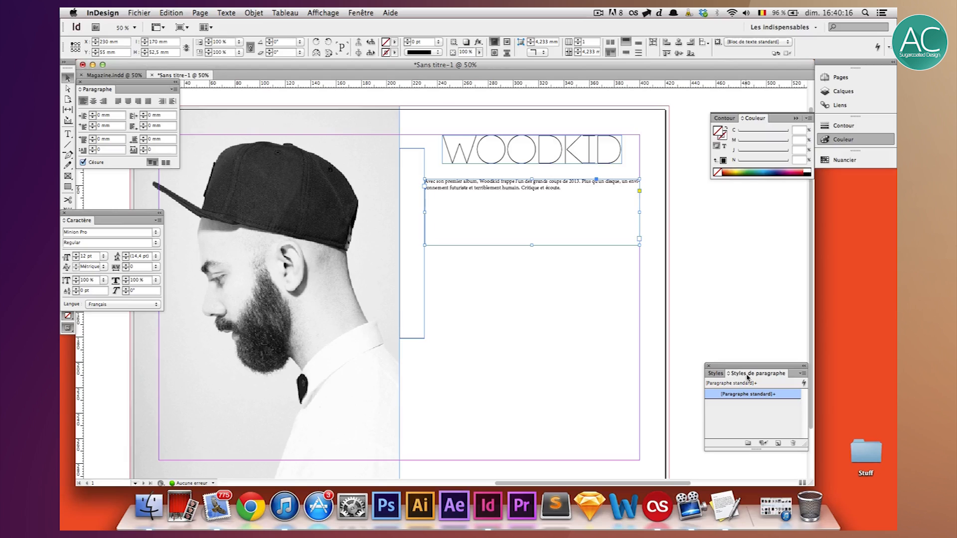
Create a new paragraph style in the document
click(360, 12)
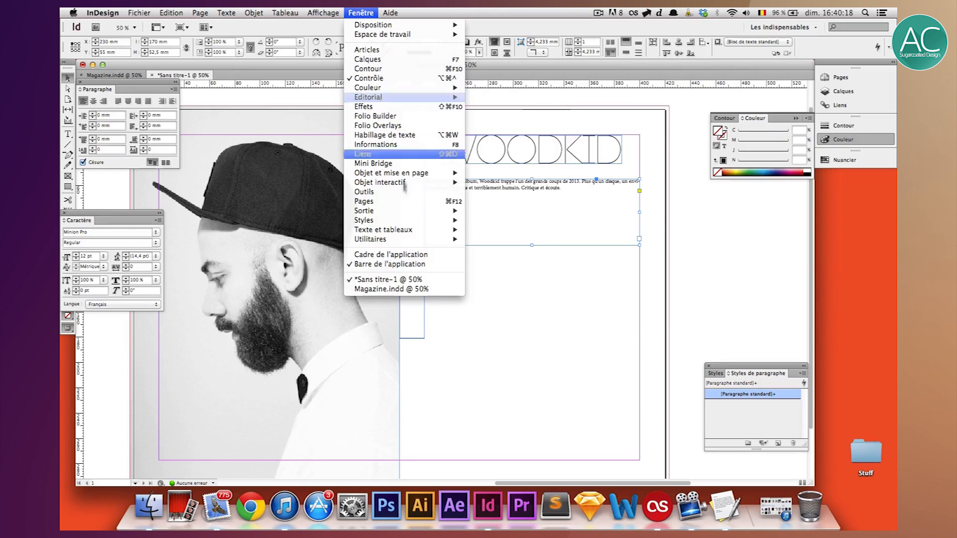
mouse_move(438, 220)
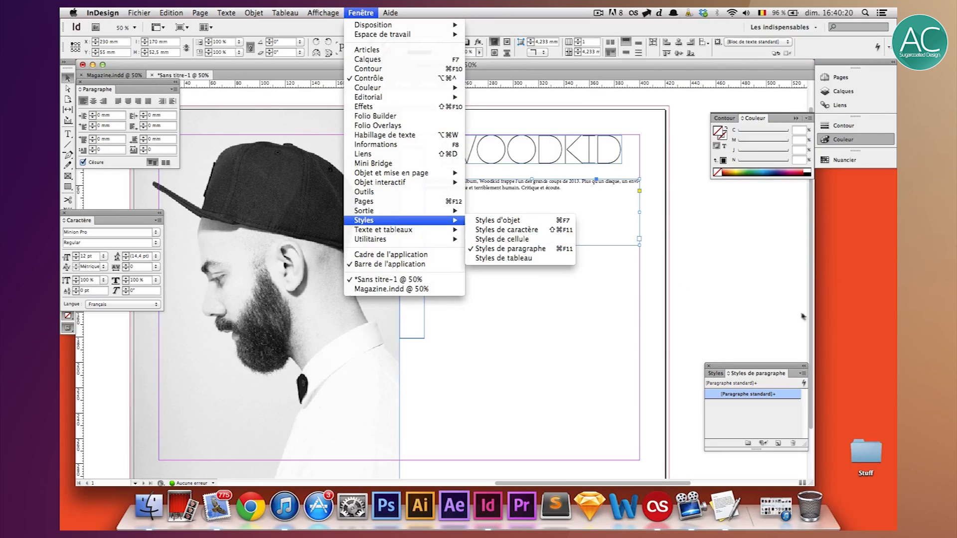
click(732, 292)
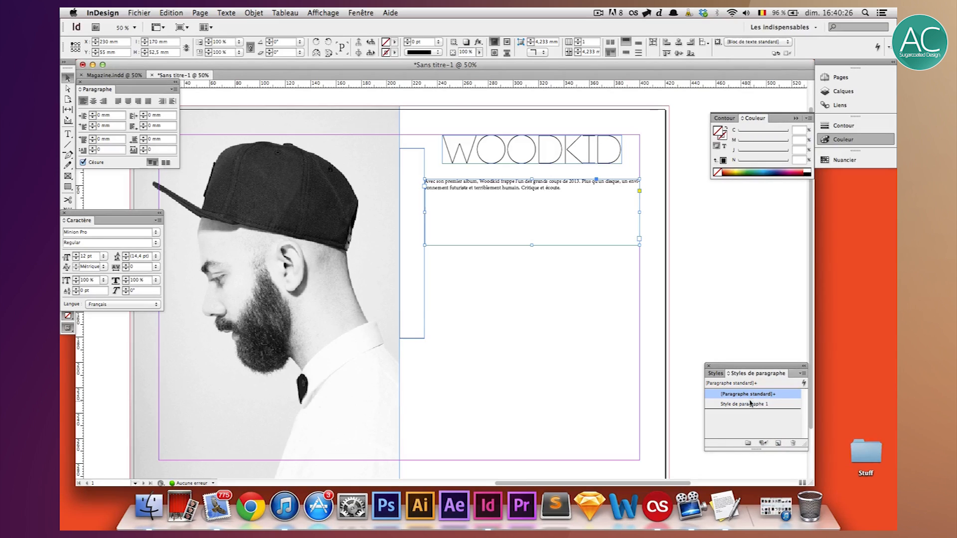
Name the new paragraph style Intro and set its basic character font to Aller Light Italic
double_click(751, 404)
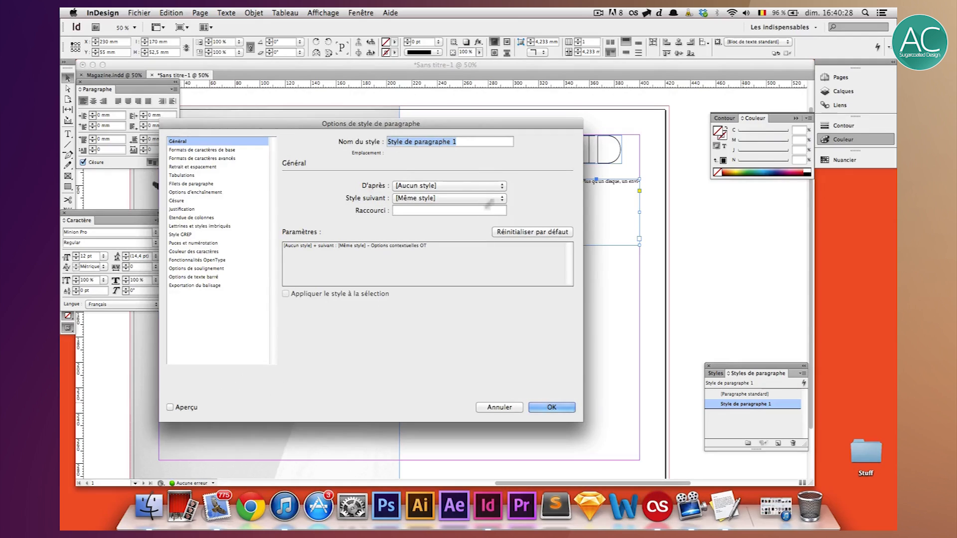
text(Intro)
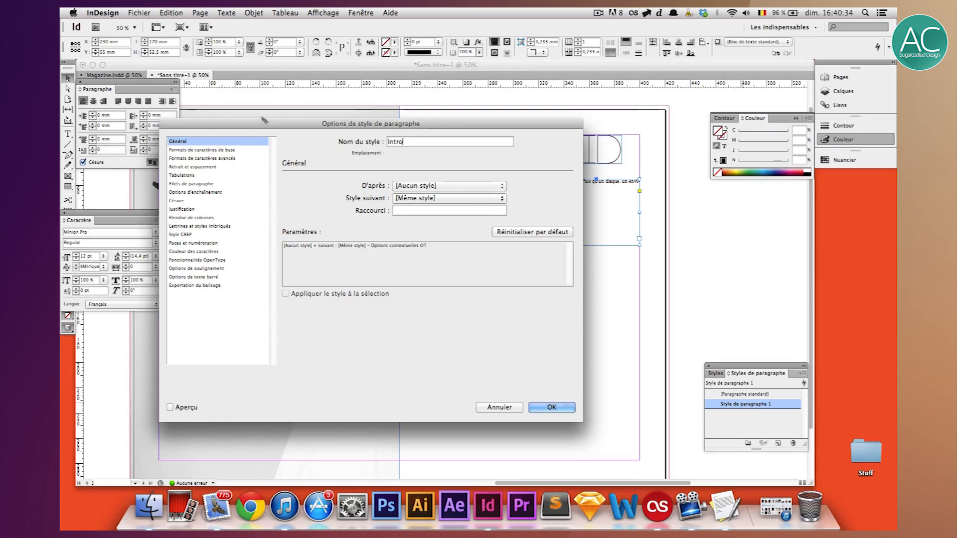
click(213, 150)
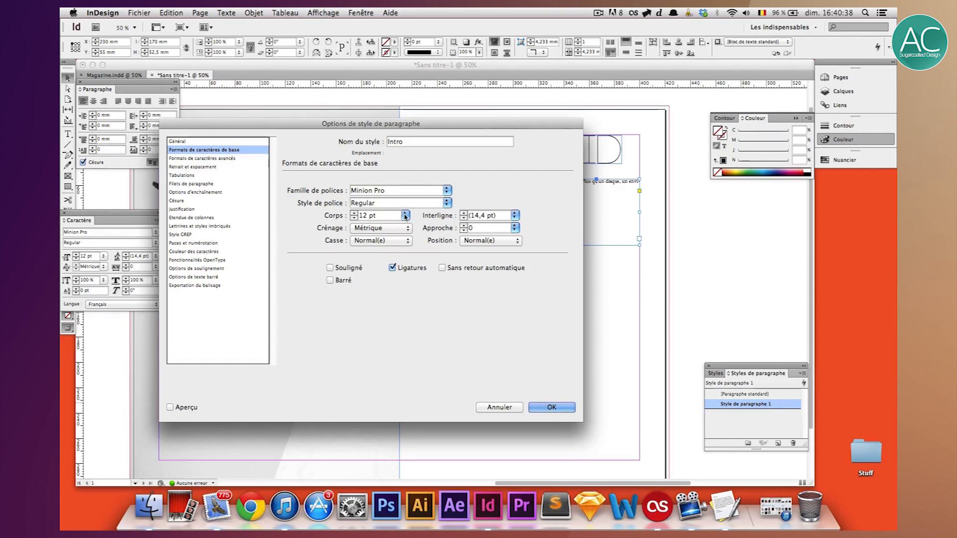
key(Tab)
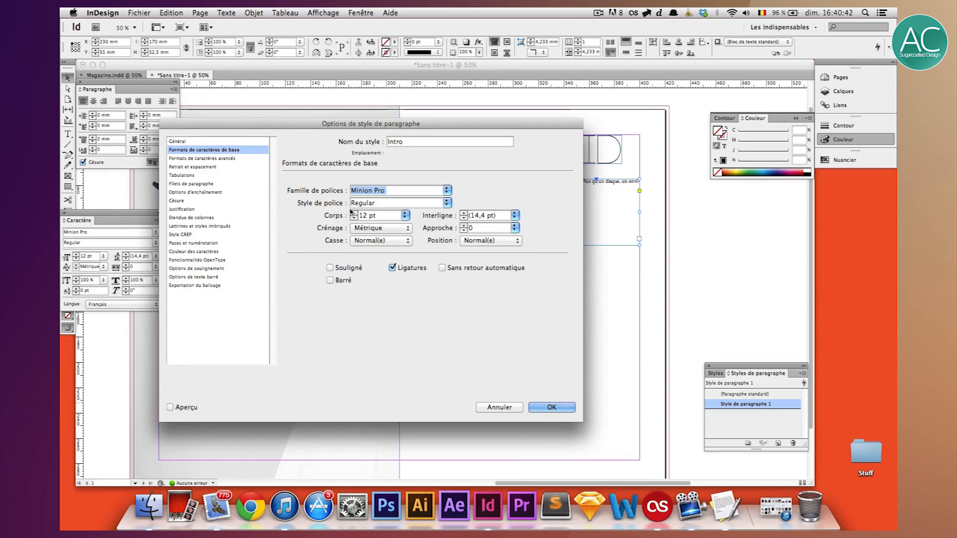
text(Aller Light)
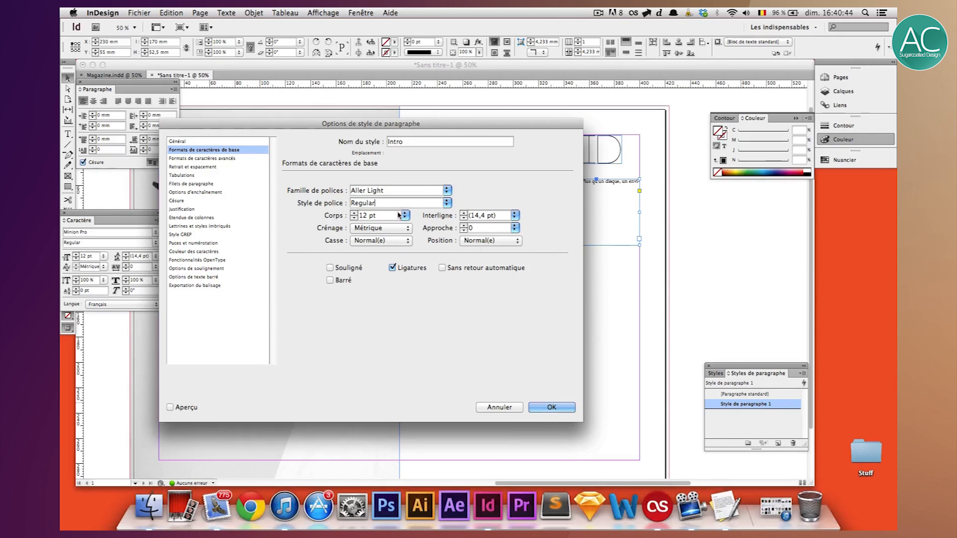
drag(413, 203, 348, 200)
text(ler Lig)
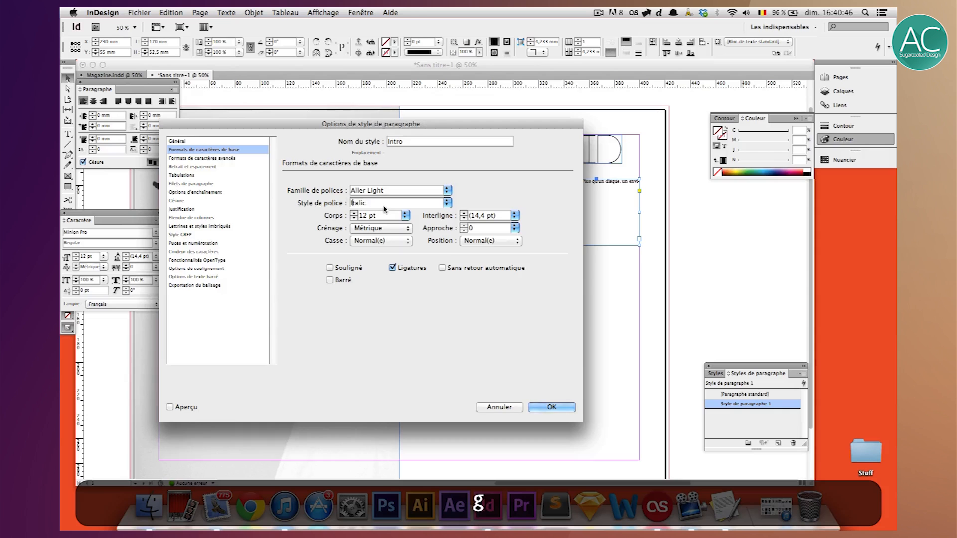
Set the Intro style's font size to 18 pt and leading to 16 pt, and save the style
click(383, 214)
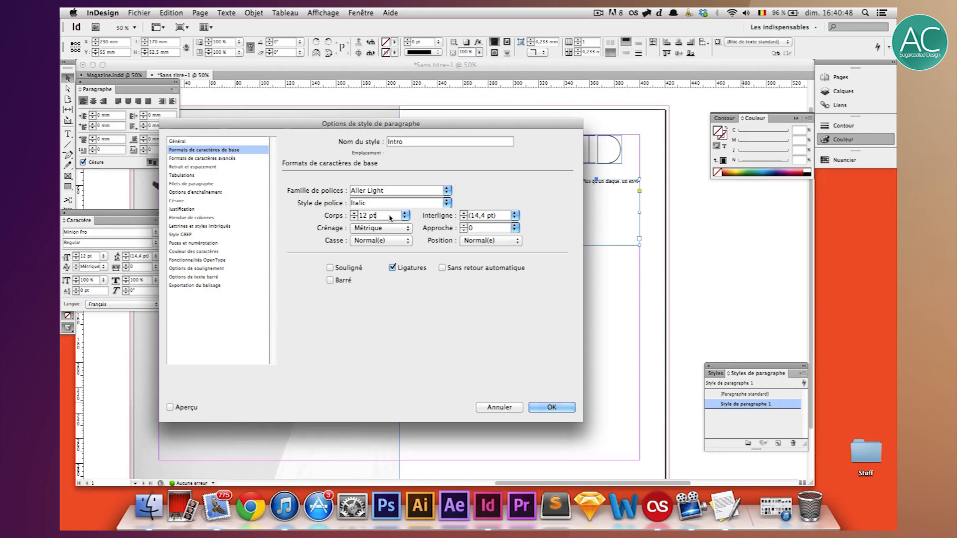
text(18)
key(Tab)
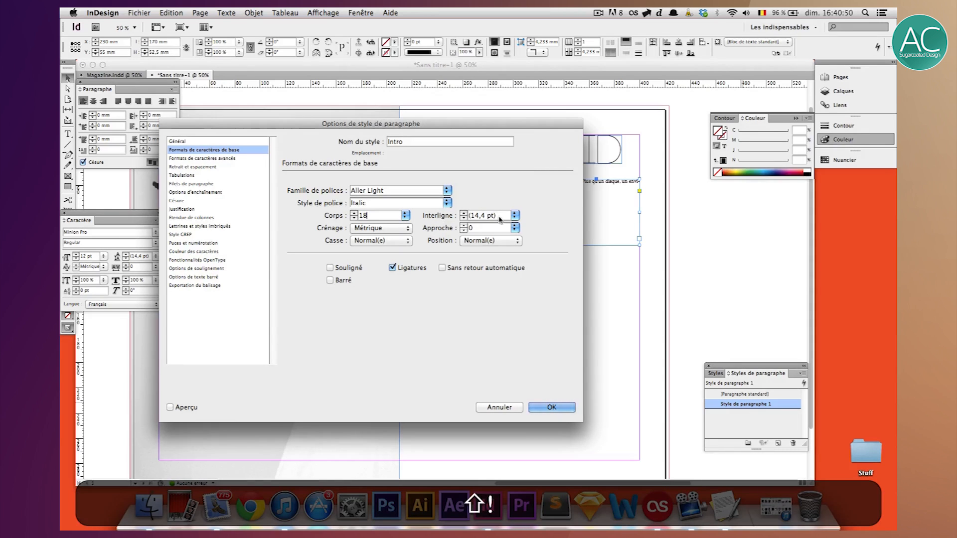
text(16)
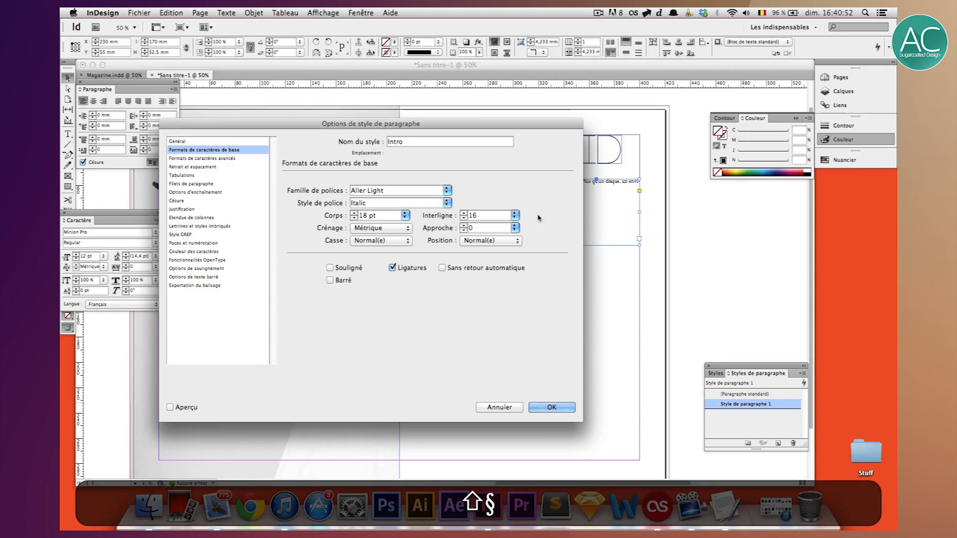
click(559, 408)
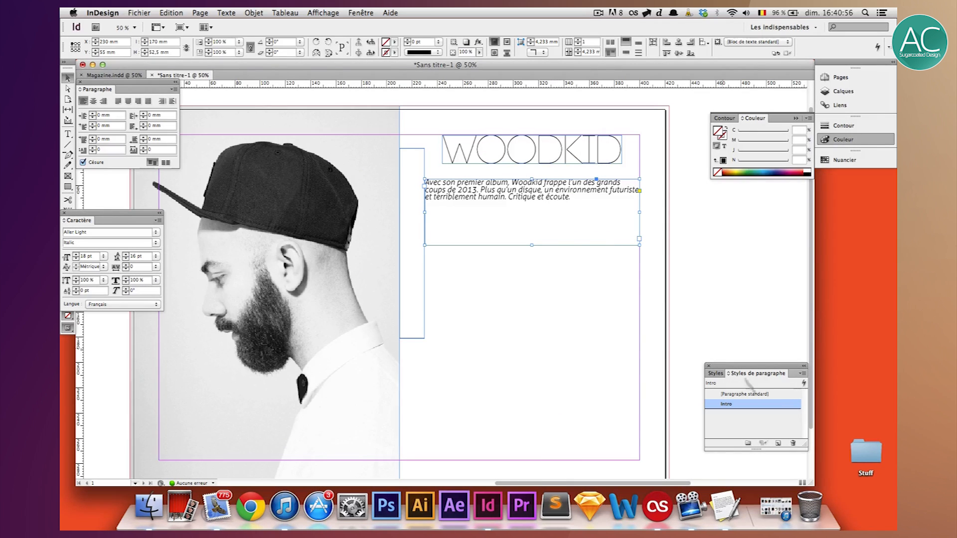
Edit the Intro style's indents and spacing so its text is justified with the last line aligned left
double_click(755, 407)
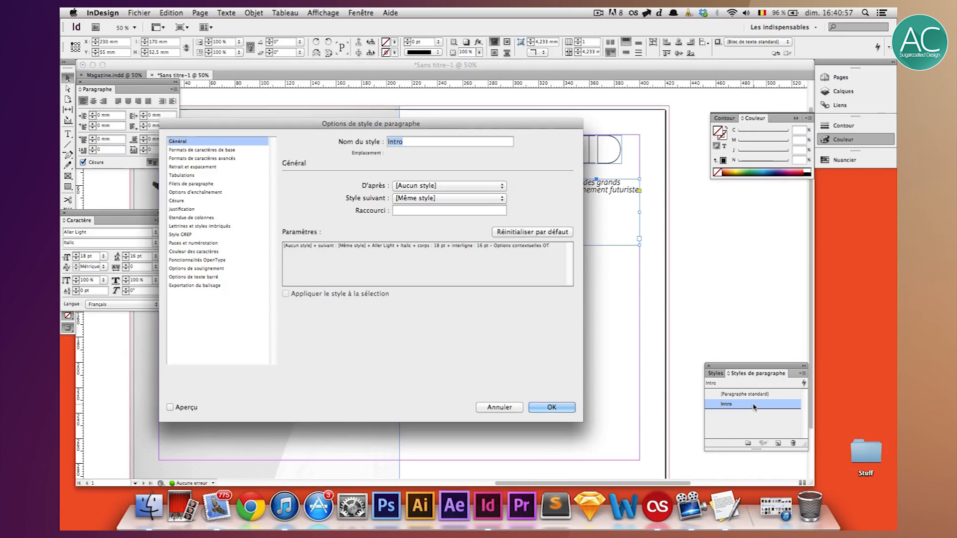
click(212, 158)
click(204, 167)
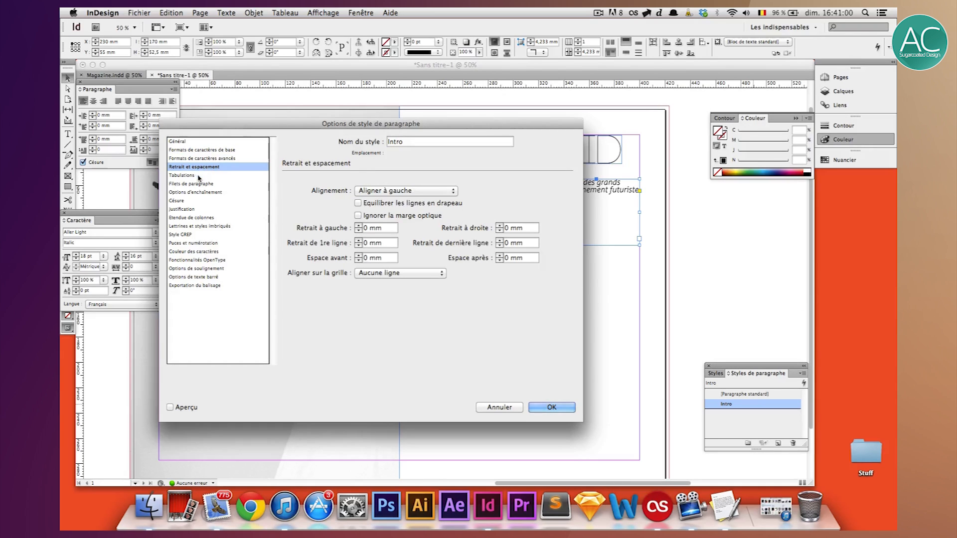
click(184, 209)
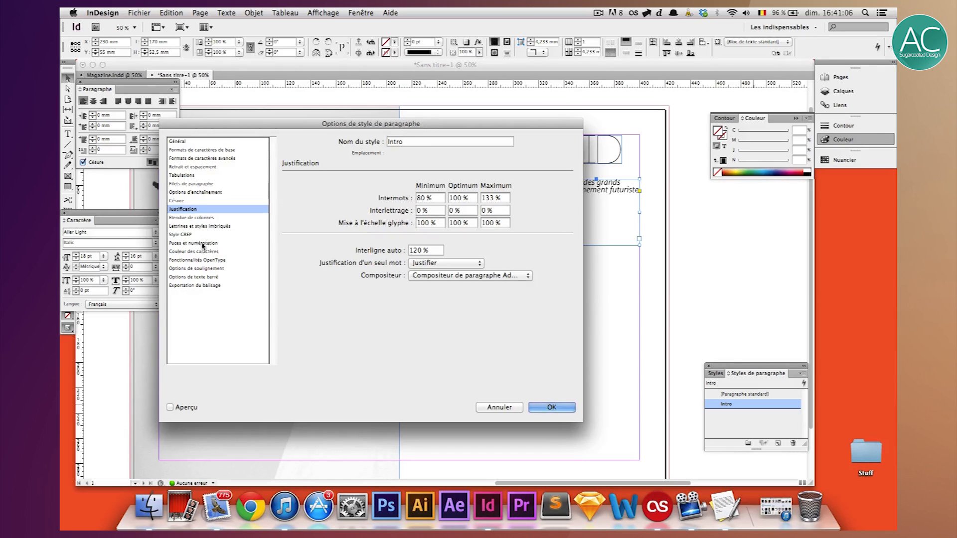
click(202, 226)
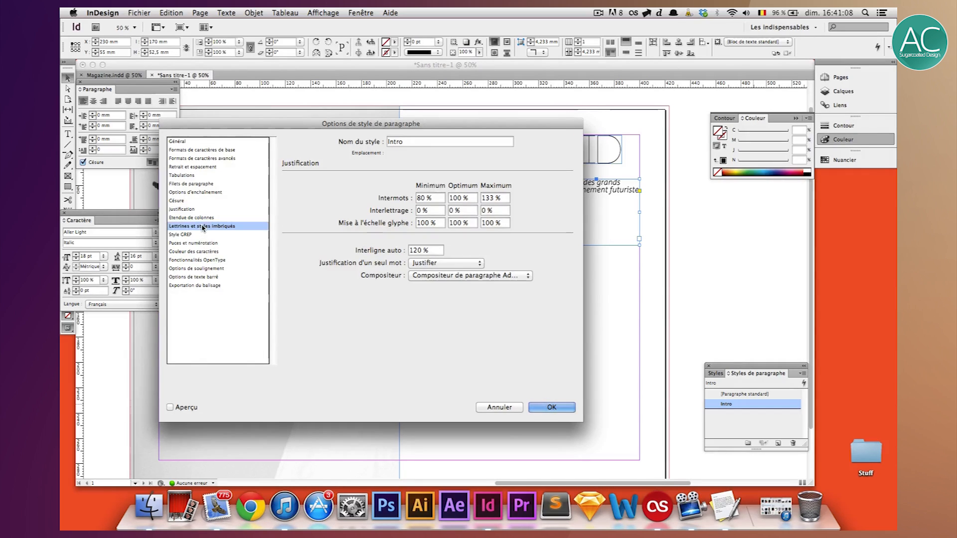
click(193, 193)
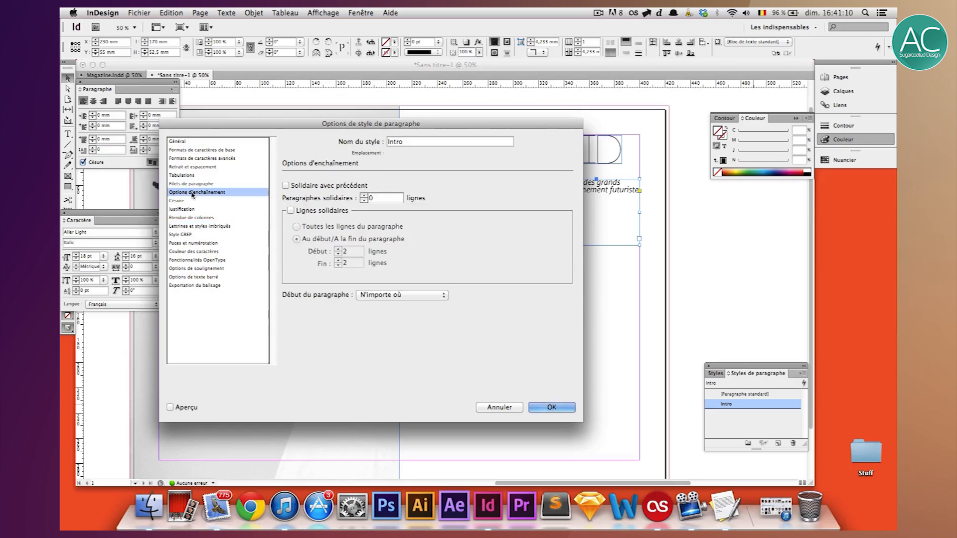
click(188, 184)
click(183, 176)
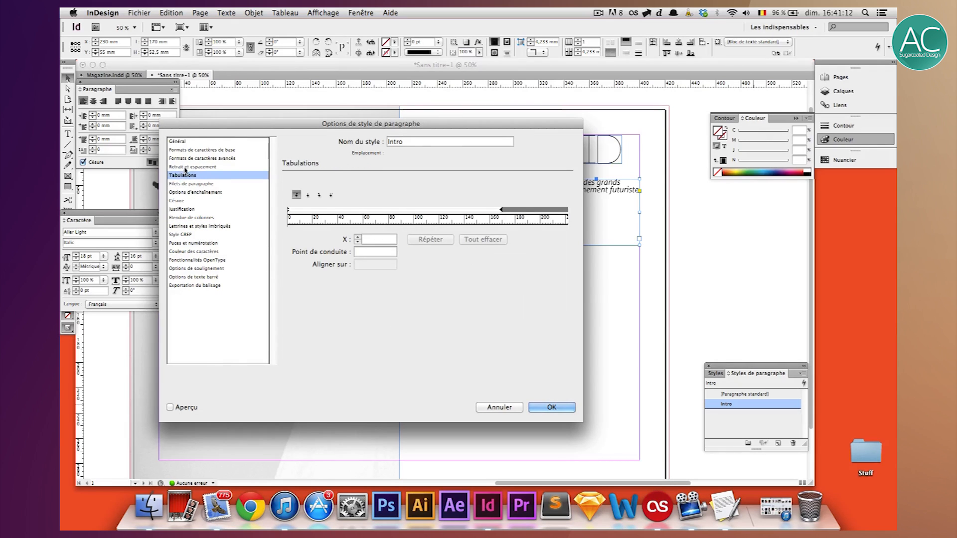
click(186, 168)
click(195, 158)
click(189, 167)
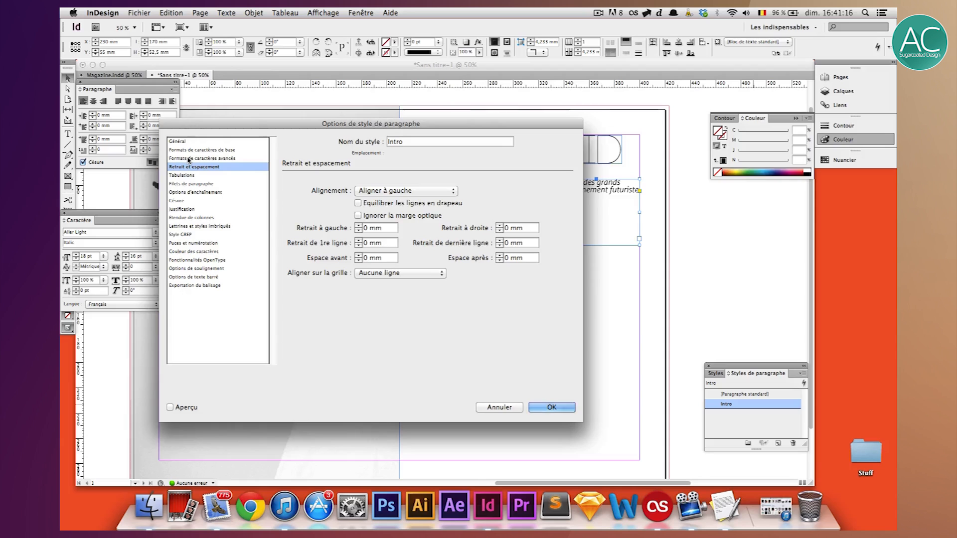
click(385, 193)
click(387, 217)
click(553, 408)
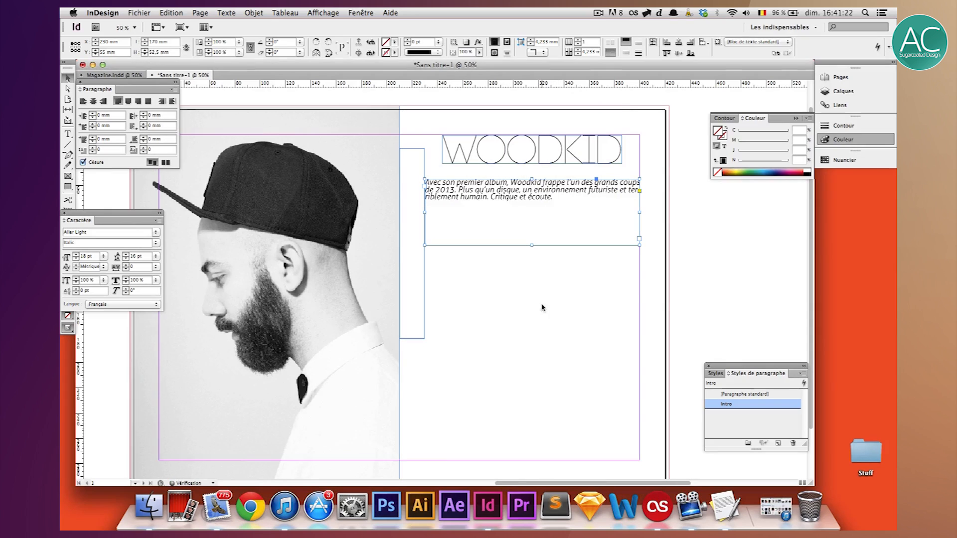
Fit the intro text frame to its content and preview the page without guides
click(694, 248)
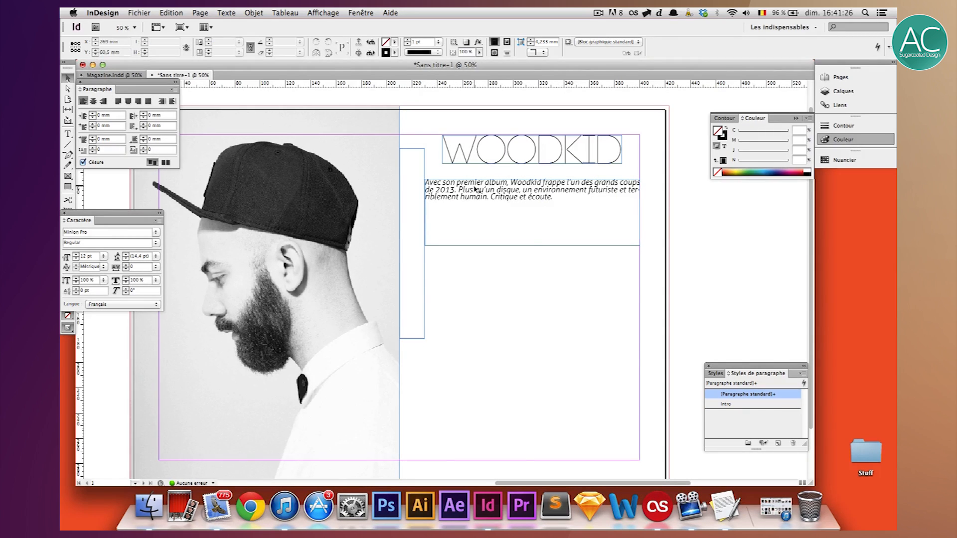
right_click(506, 186)
mouse_move(601, 366)
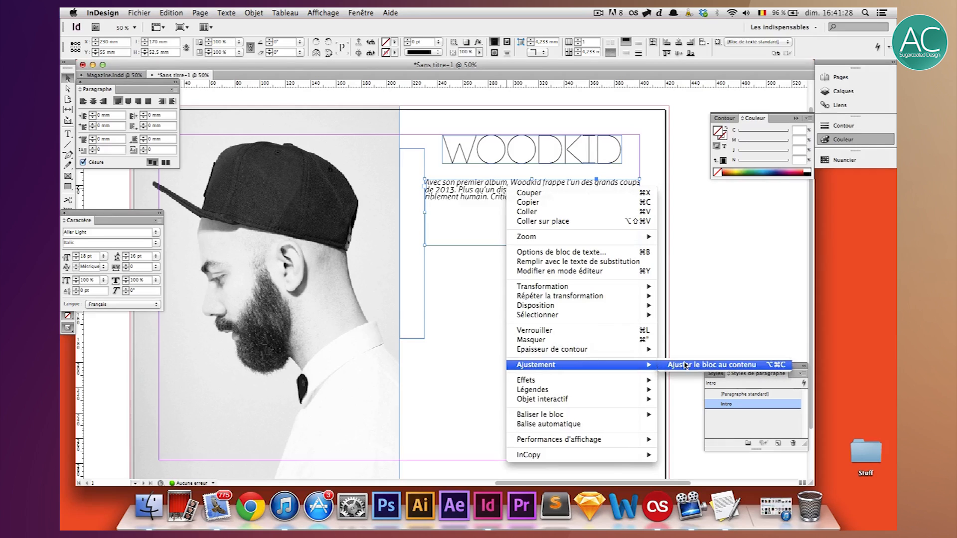
click(684, 365)
click(678, 270)
key(w)
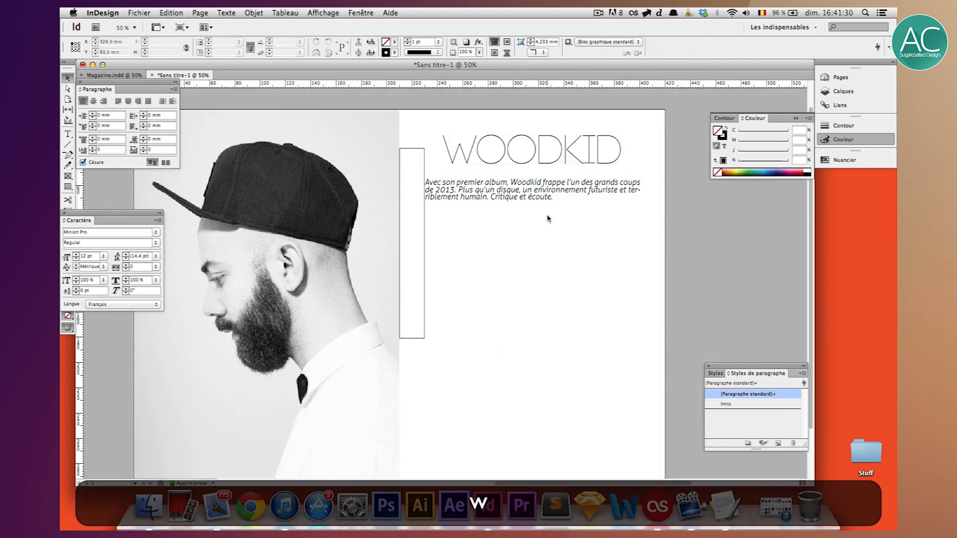
Nudge the intro frame down to Y 62.5 mm, then leave the preview and deselect it
click(521, 199)
key(shift+Down)
key(shift+Down)
key(shift+Down)
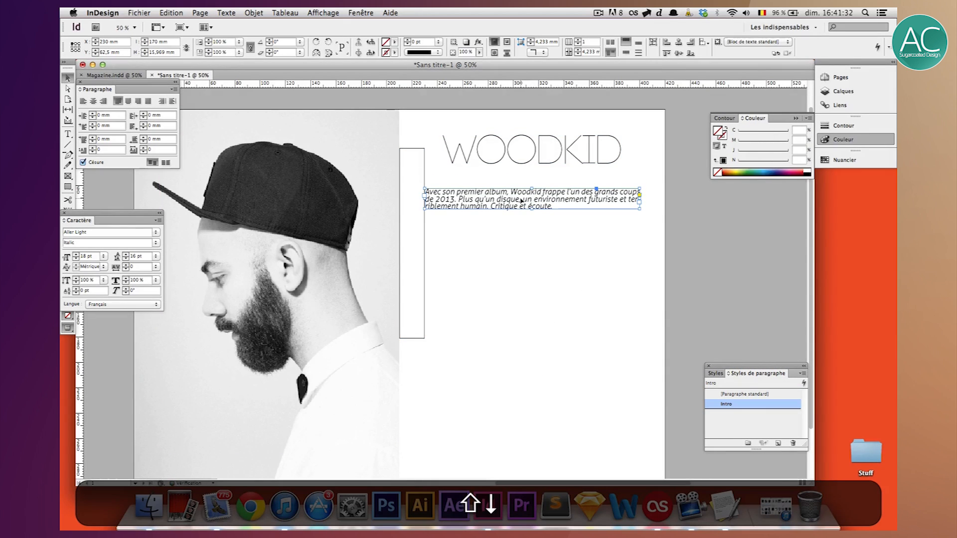
key(w)
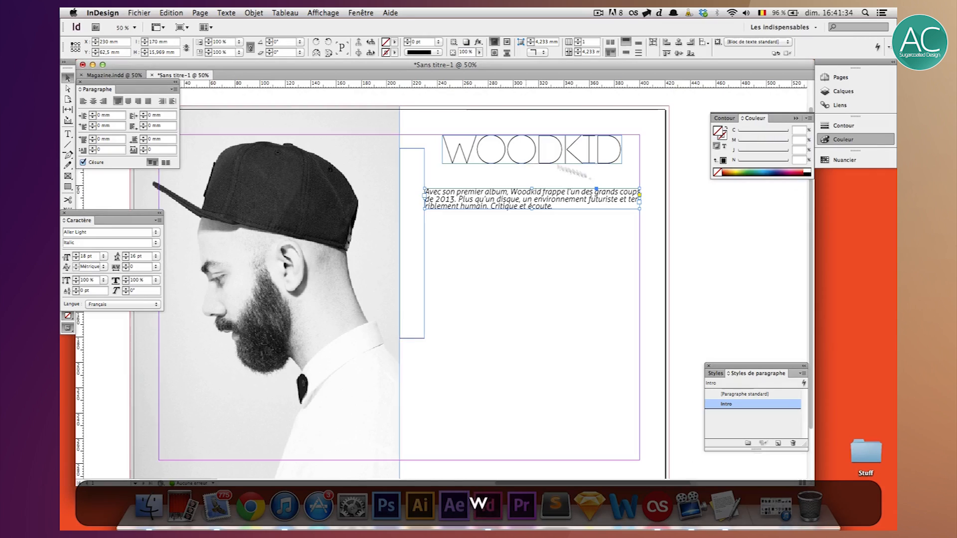
click(658, 217)
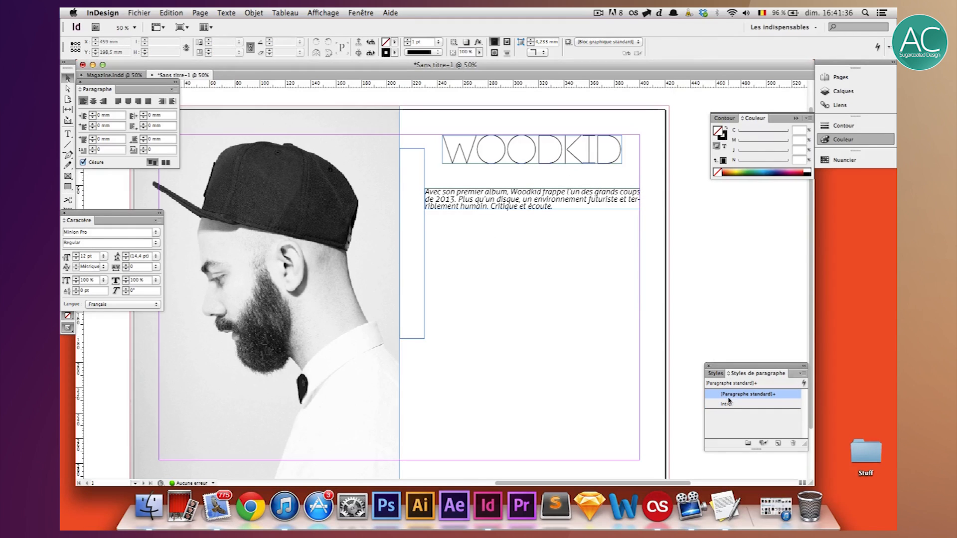
Draw a body text frame about 170 × 189.5 mm below the intro, from X 230 mm to the right and bottom margins
click(753, 421)
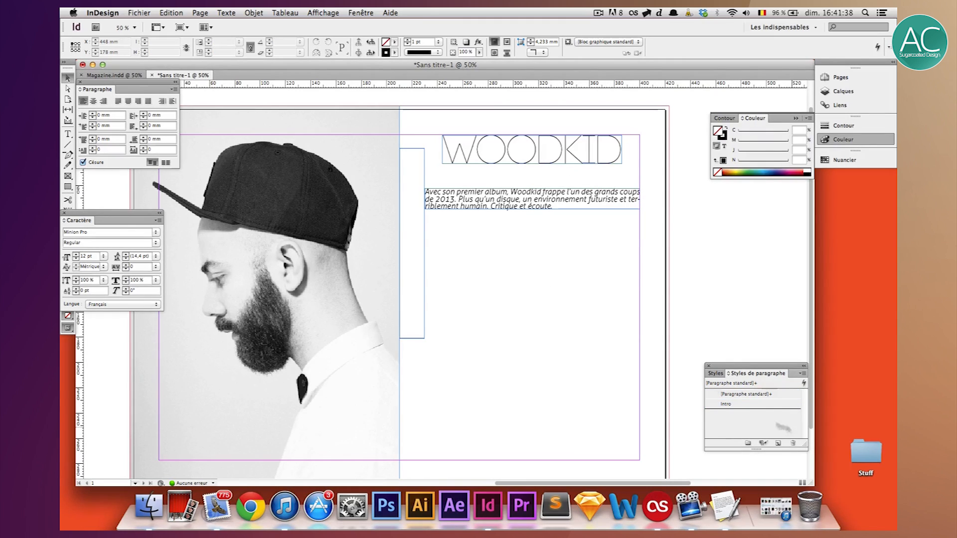
key(t)
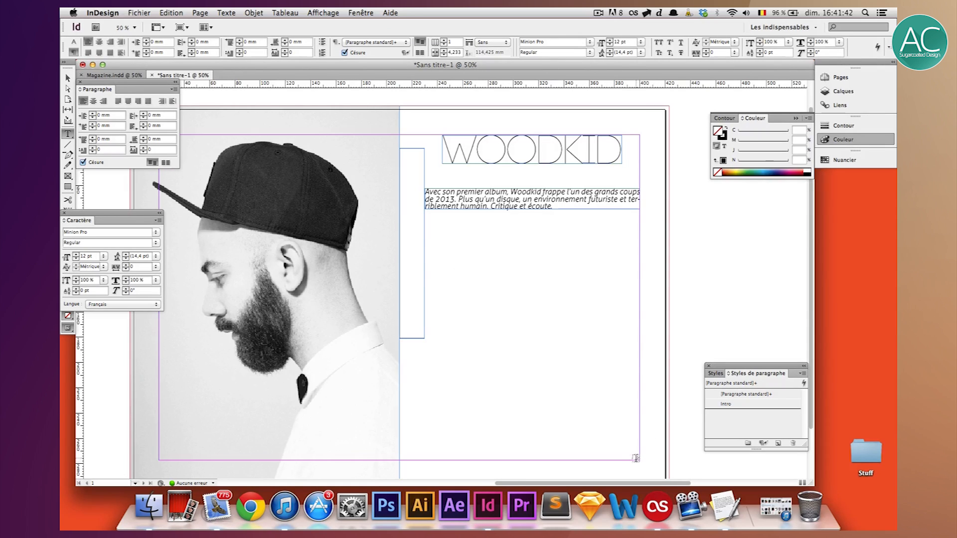
drag(640, 462, 425, 220)
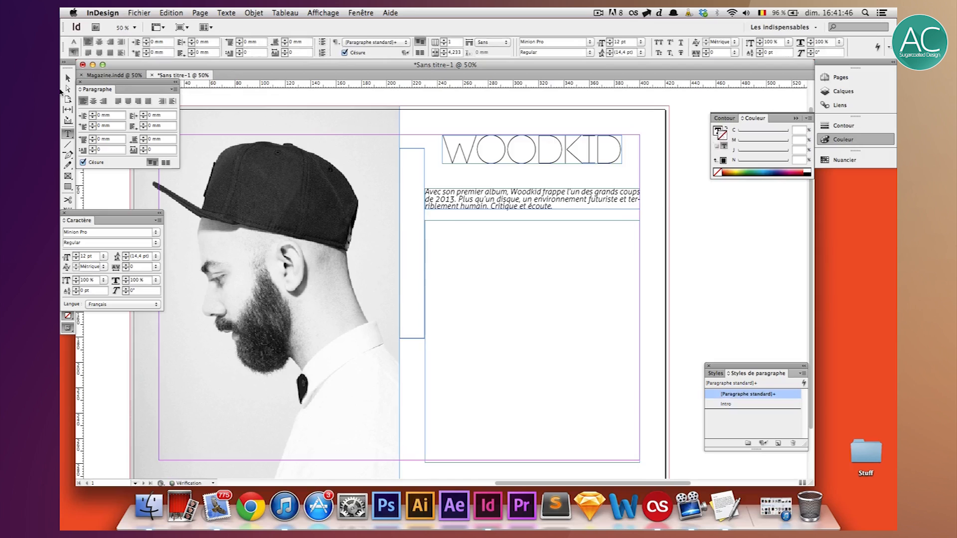
click(67, 78)
drag(532, 462, 531, 459)
scroll(697, 324, down, 2)
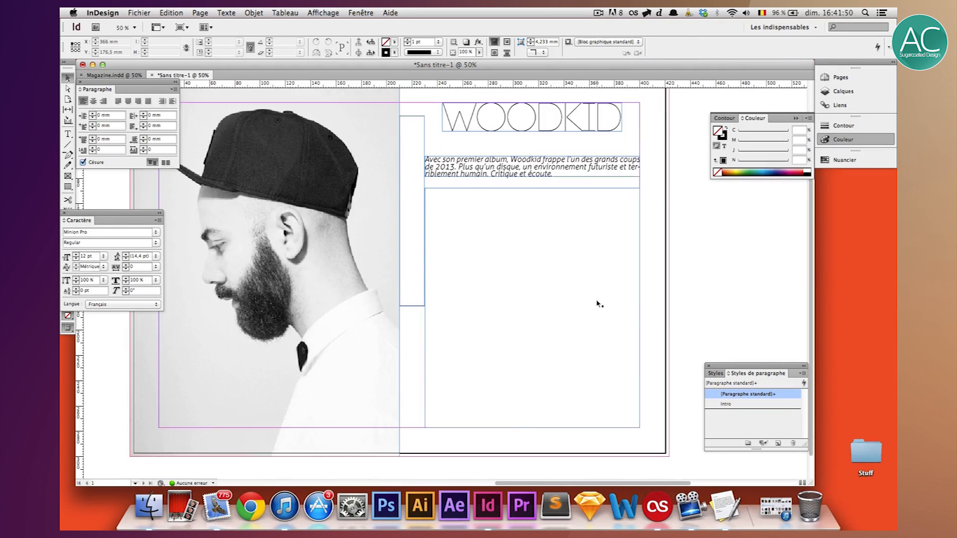
Switch to TextEdit, copy everything after the first paragraph of the texte file, and return to InDesign
click(725, 506)
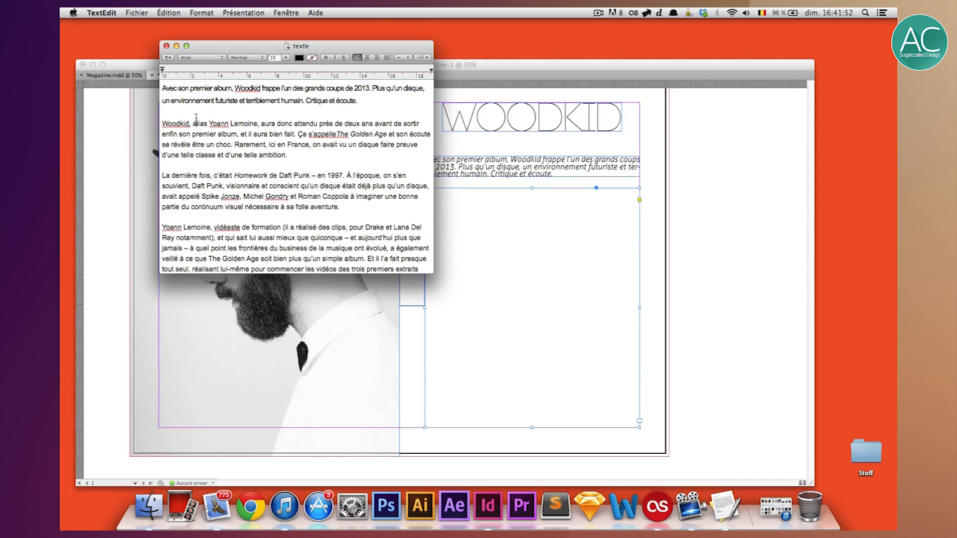
drag(164, 118, 410, 334)
key(super+c)
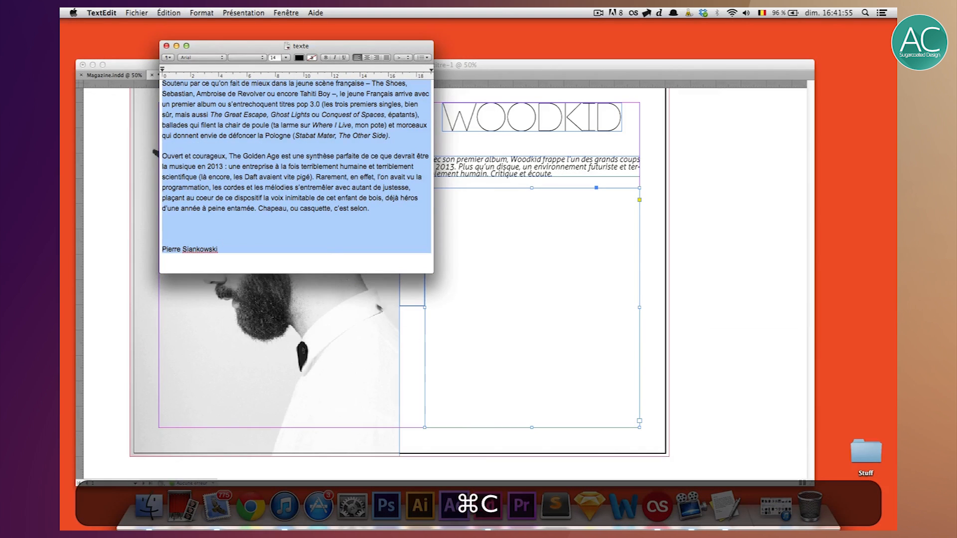
click(316, 219)
key(super+Tab)
Paste the copied article text into the body text frame below the intro and select the frame
double_click(483, 250)
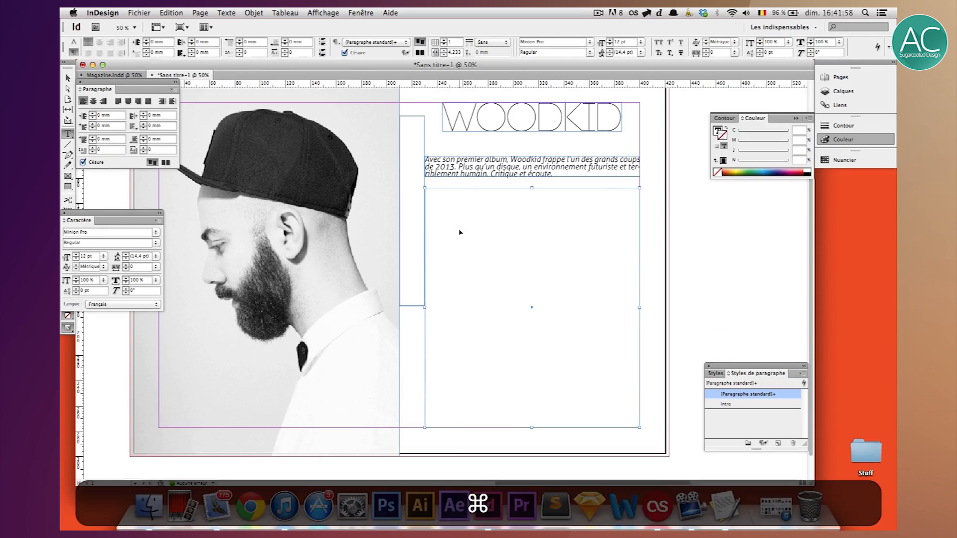
key(super+v)
click(67, 78)
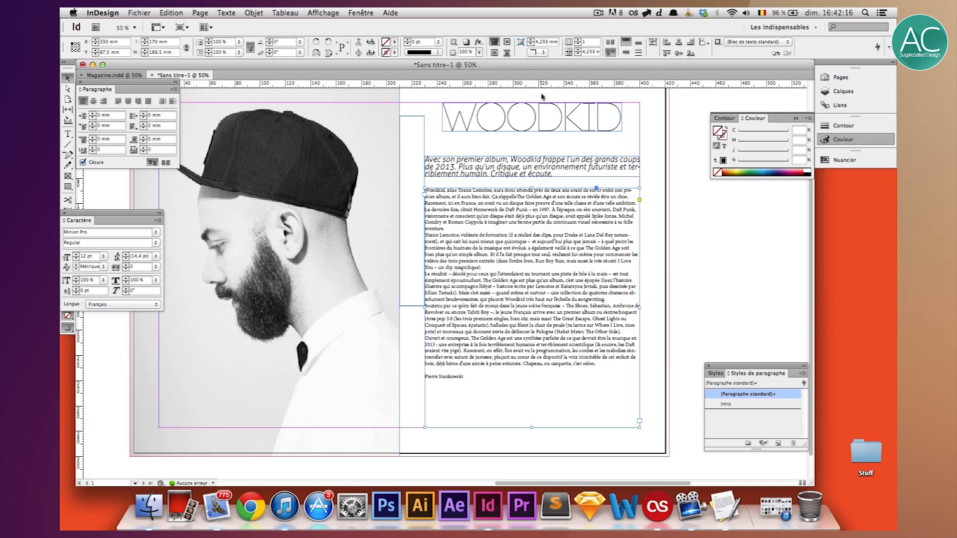
Split the body text frame into two columns with a 15 mm gutter and switch to the Magazine.indd document
click(579, 39)
key(shift+Return)
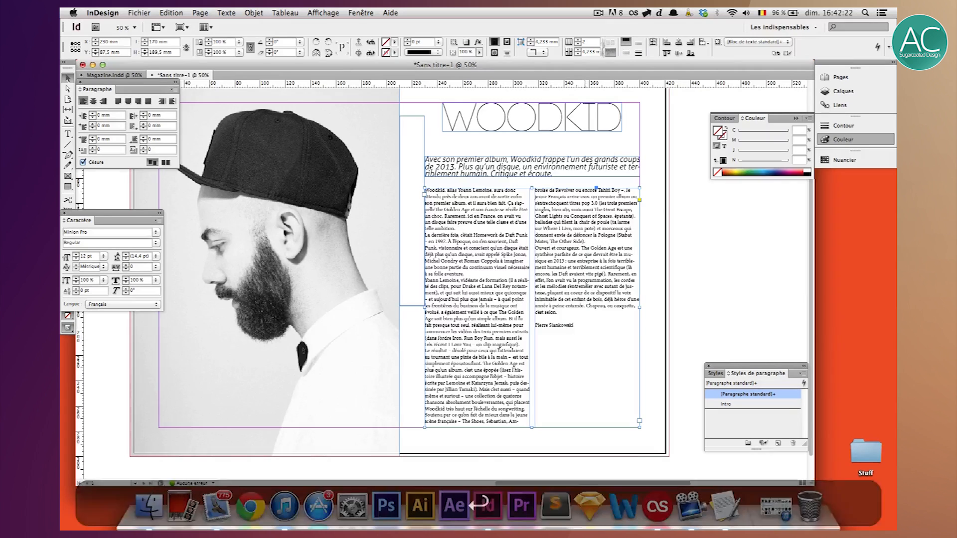
click(596, 52)
key(super+a)
text(20)
key(shift+Return)
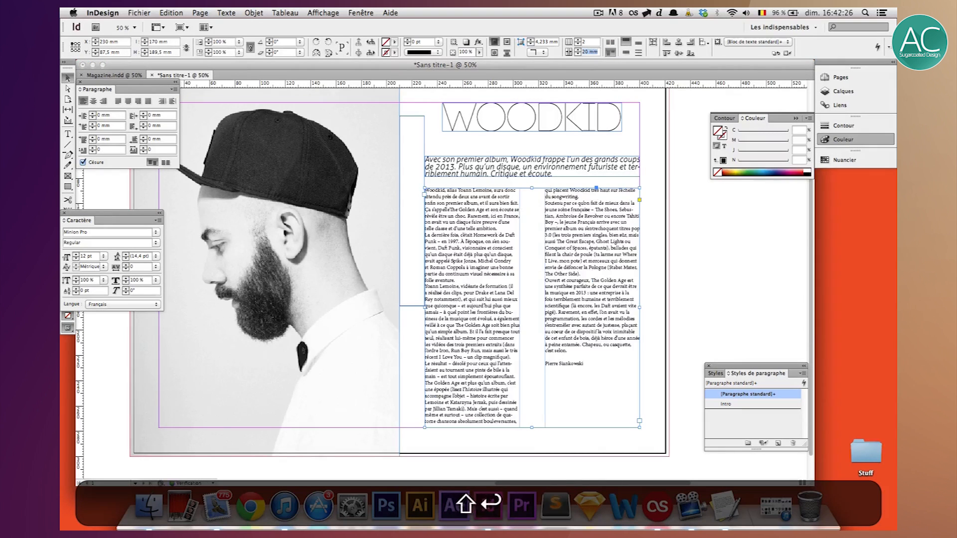
text(15)
key(shift+Return)
click(118, 75)
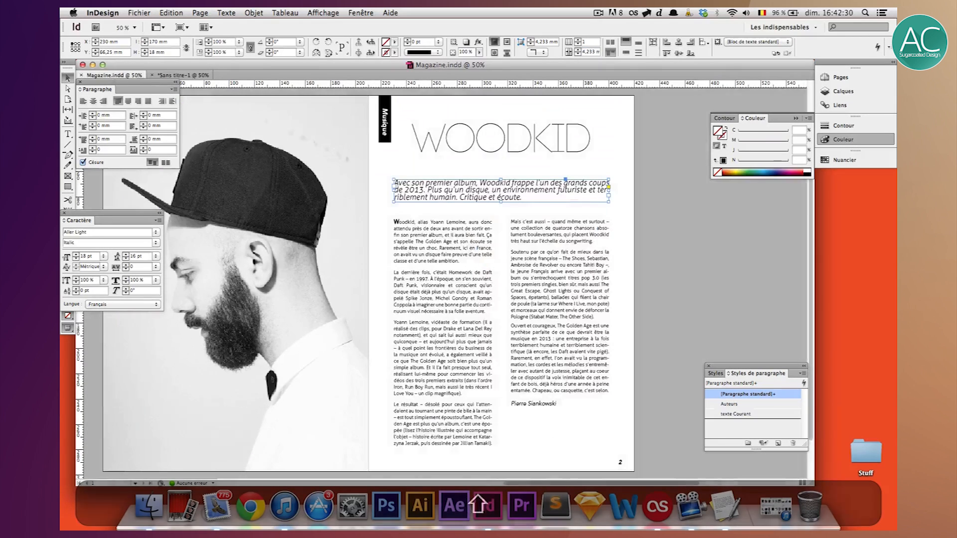
Return to the untitled document and preview the spread without frame edges and guides
click(183, 75)
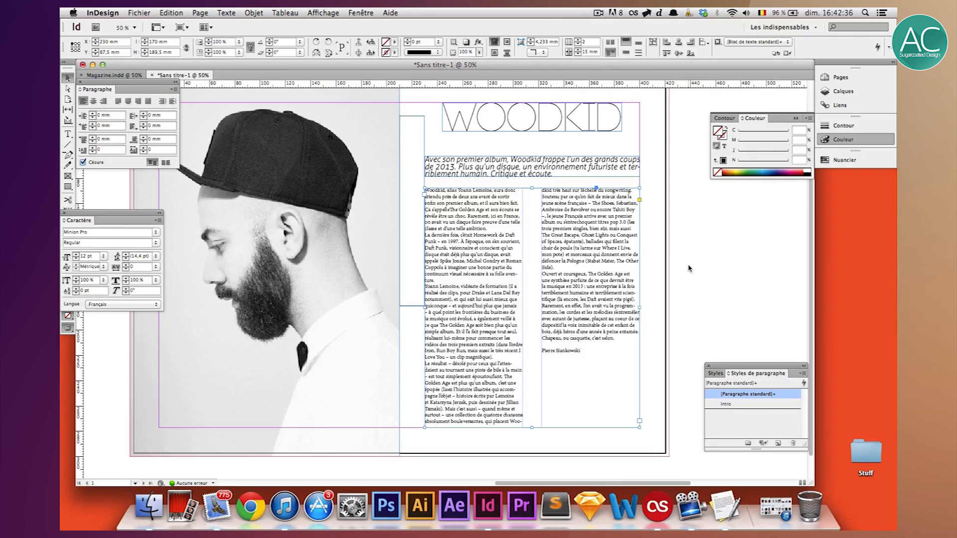
click(689, 209)
key(w)
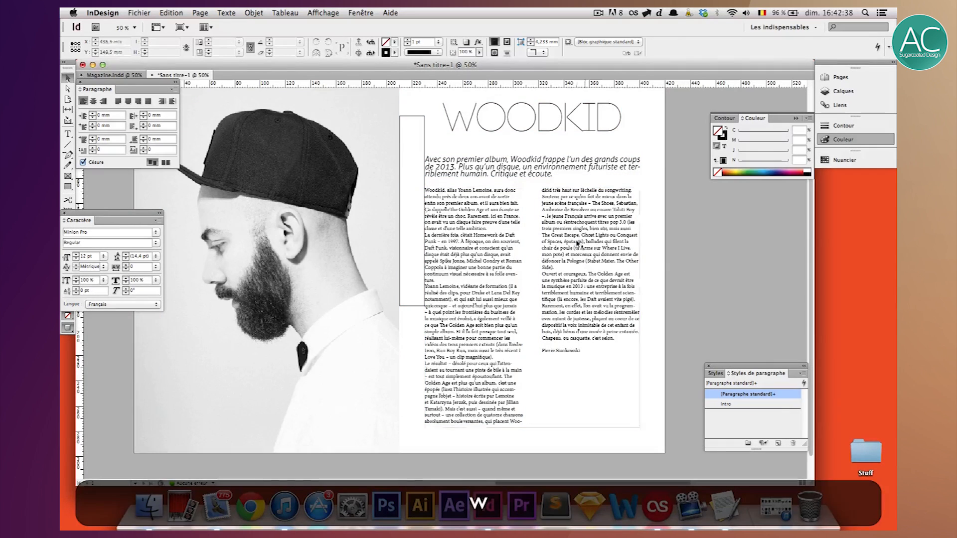
key(w)
With the two-column body text frame selected, create a paragraph style named "Texte Courant"
click(569, 249)
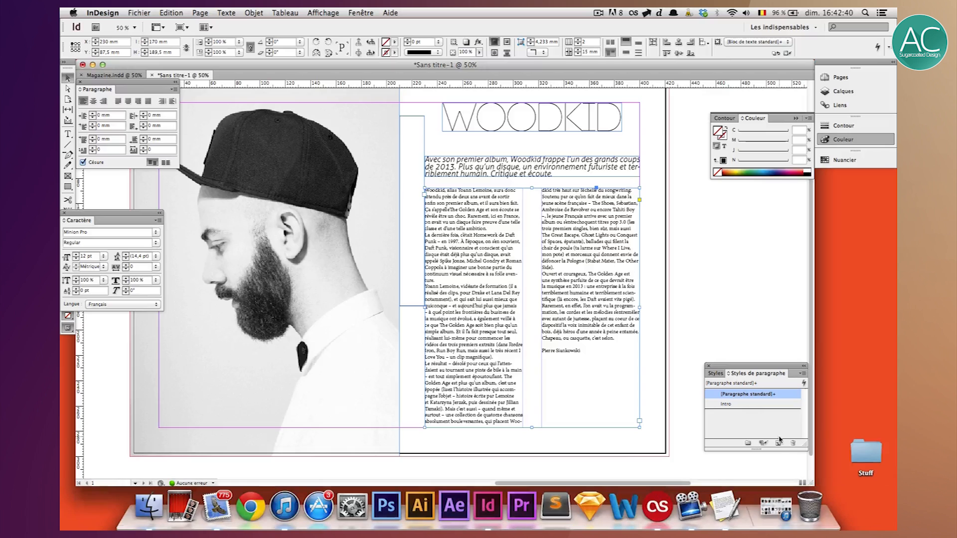
click(778, 442)
double_click(748, 405)
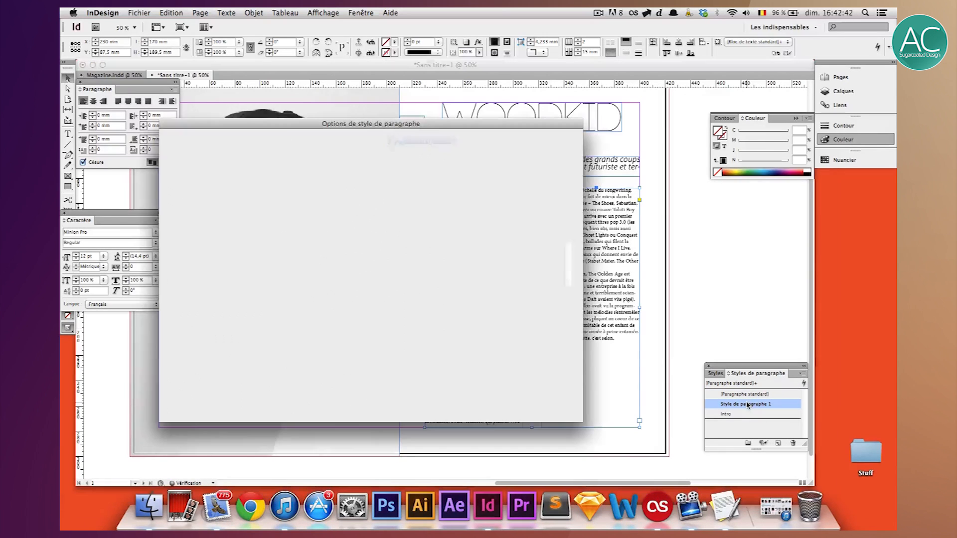
text(Te)
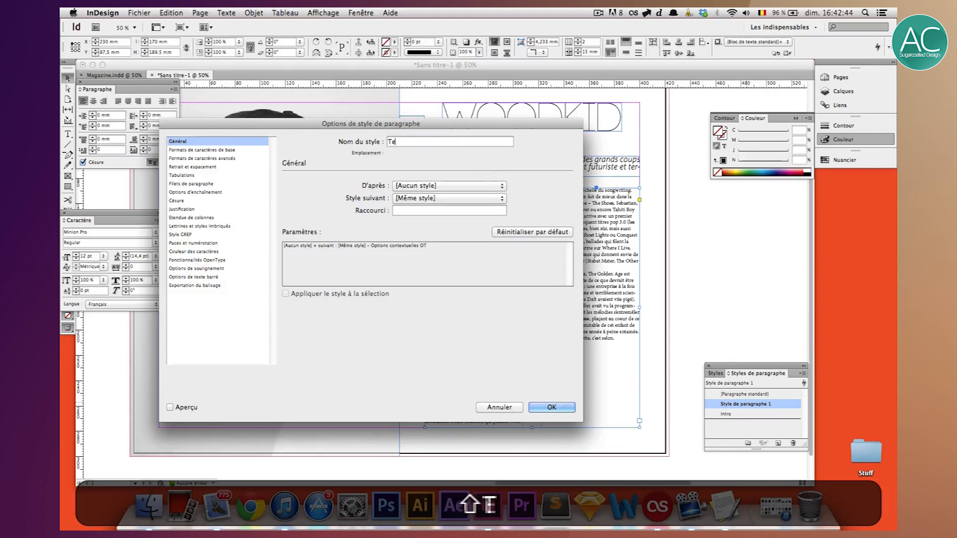
text(xte Courant)
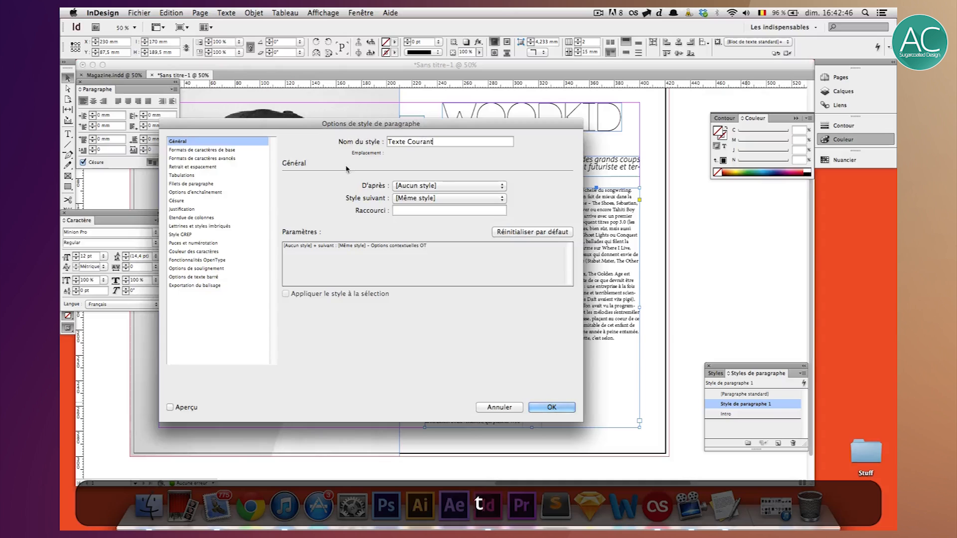
Set the Texte Courant style's basic character formats to Aller Light Regular, 11 pt size and 14 pt leading
click(218, 151)
click(385, 189)
text(a)
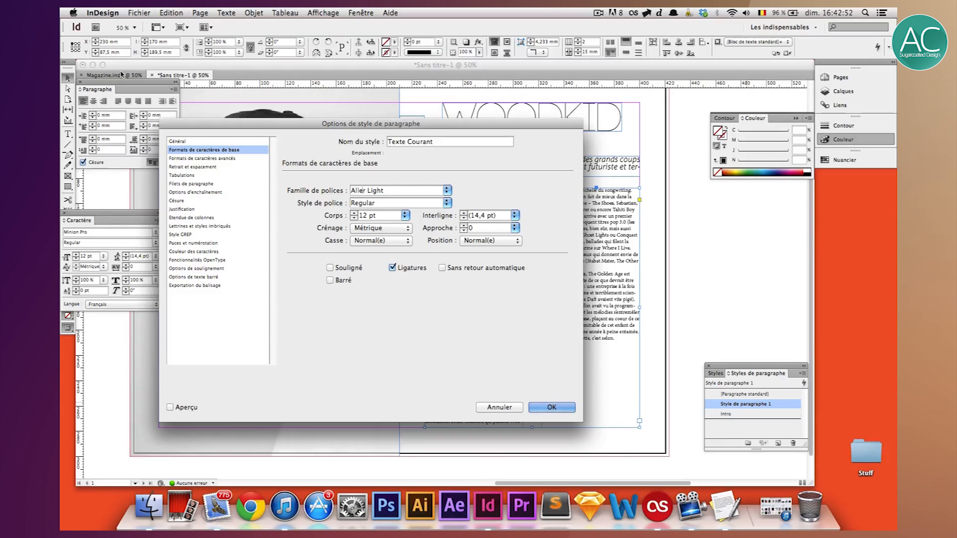
key(Tab)
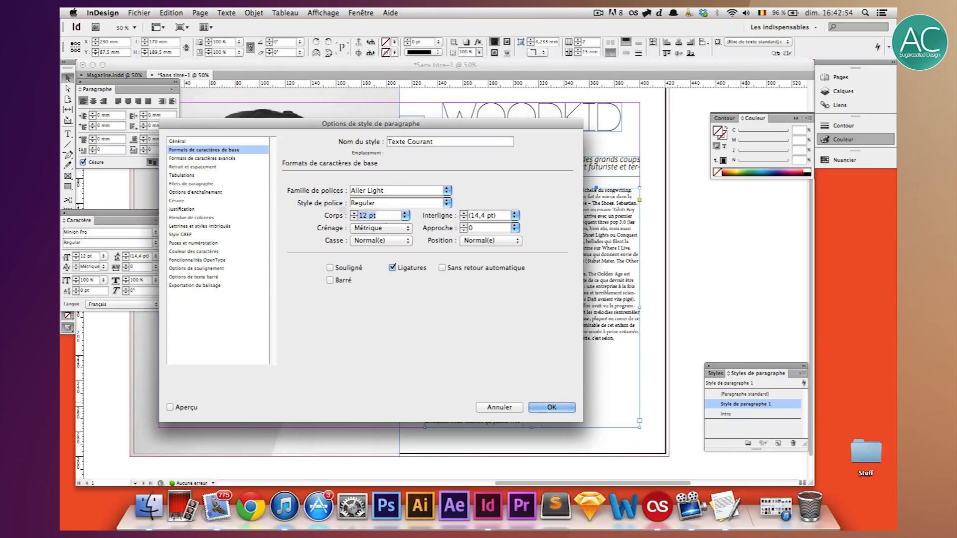
text(11)
key(Tab)
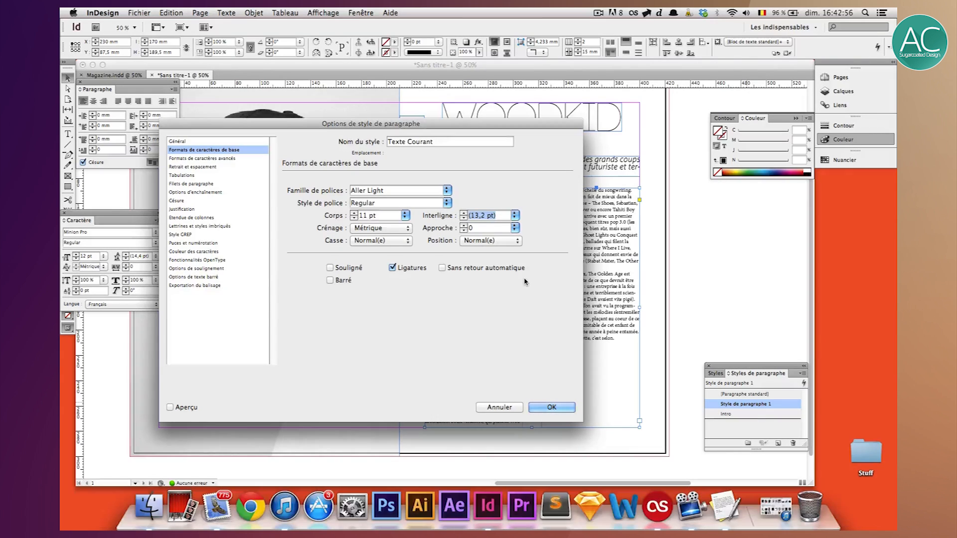
text(14)
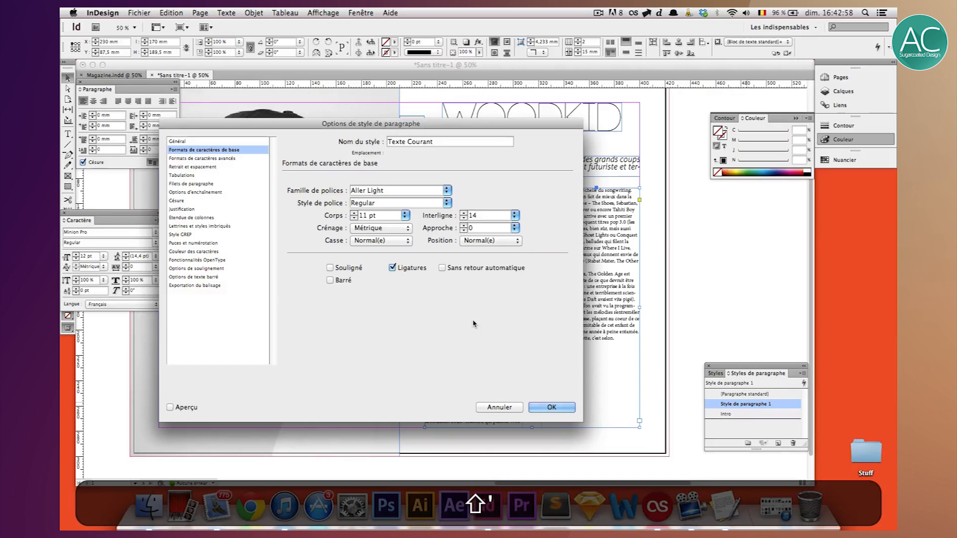
Set the Texte Courant style's alignment to Justifier à gauche, confirm the style options and deselect the body frame
click(202, 158)
click(202, 166)
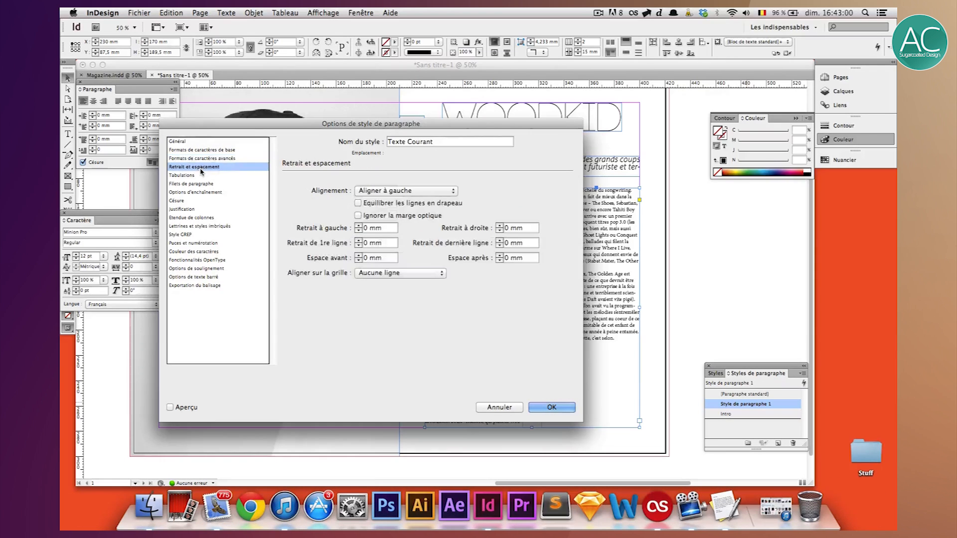
click(375, 191)
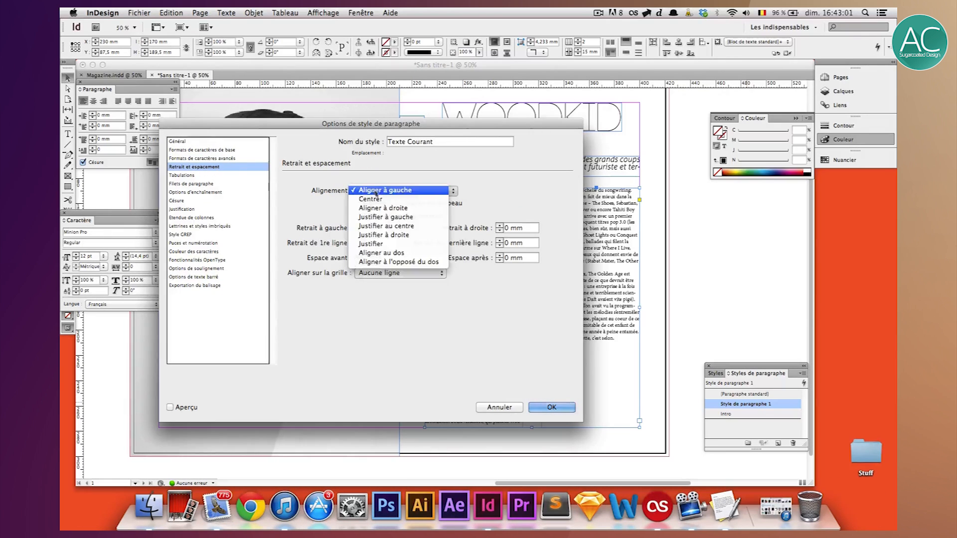
click(383, 218)
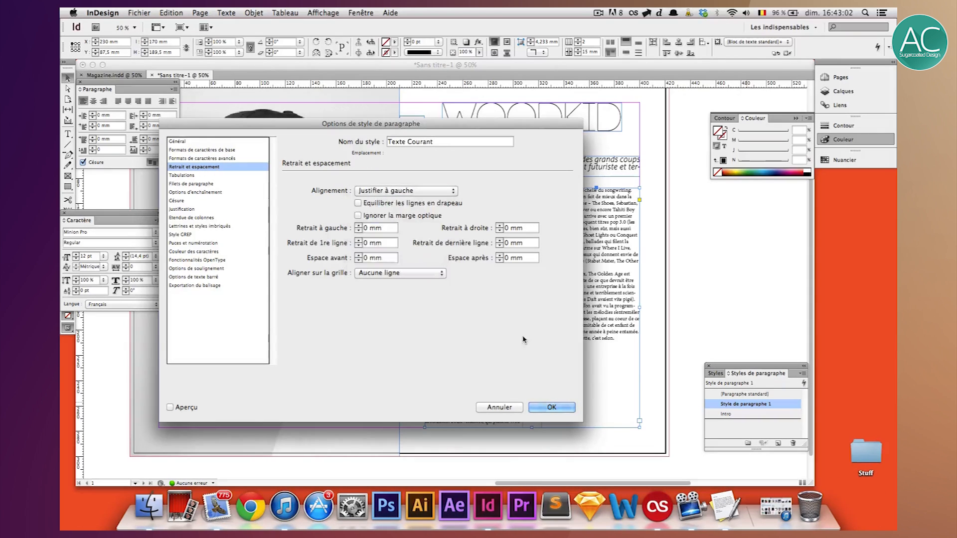
click(550, 407)
click(264, 272)
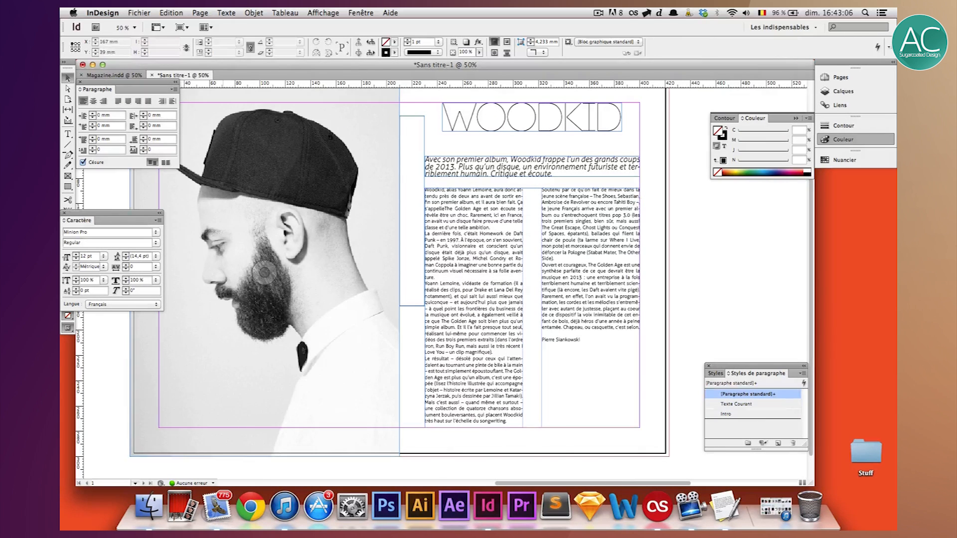
click(541, 266)
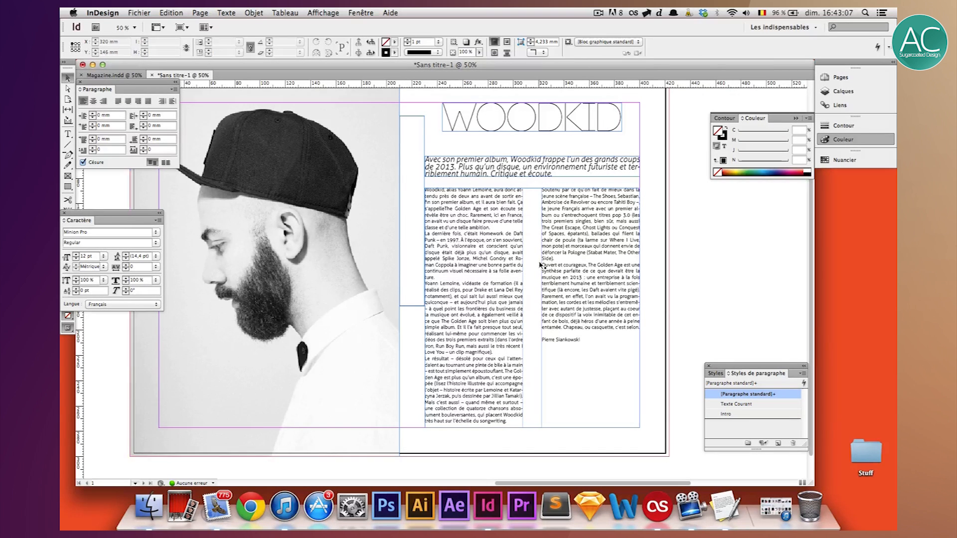
Select the author's name line ending the article and create a paragraph style named "SIgnature" for it, based on Texte Courant
double_click(574, 341)
drag(580, 340, 527, 339)
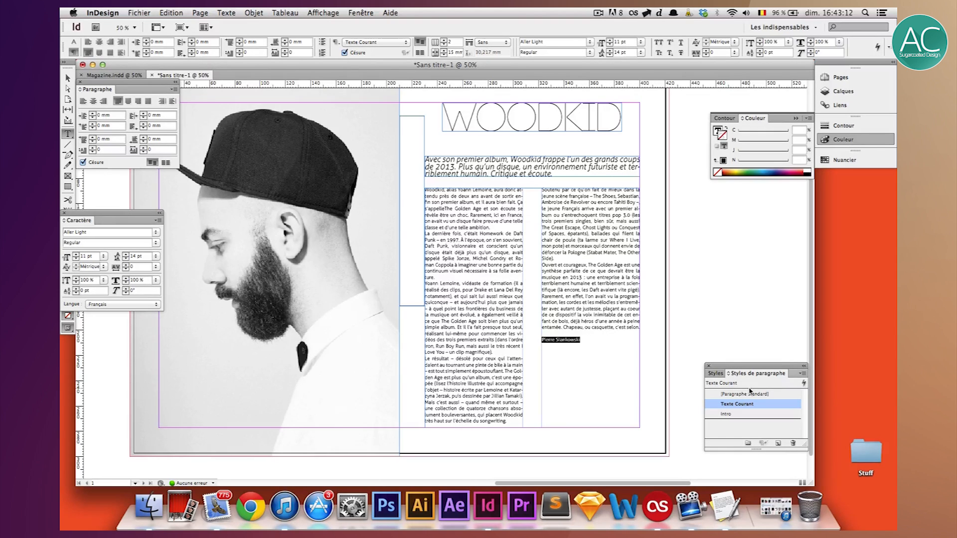
click(778, 443)
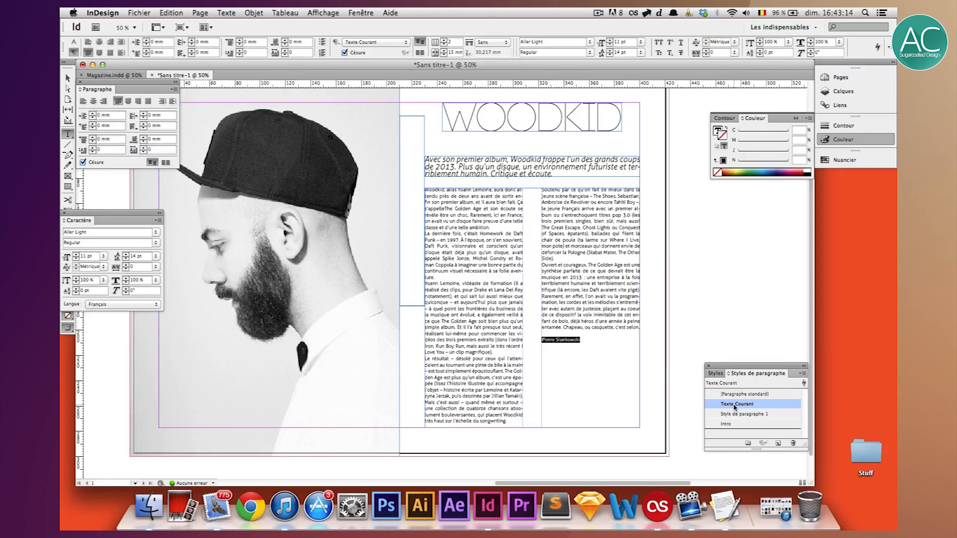
double_click(735, 414)
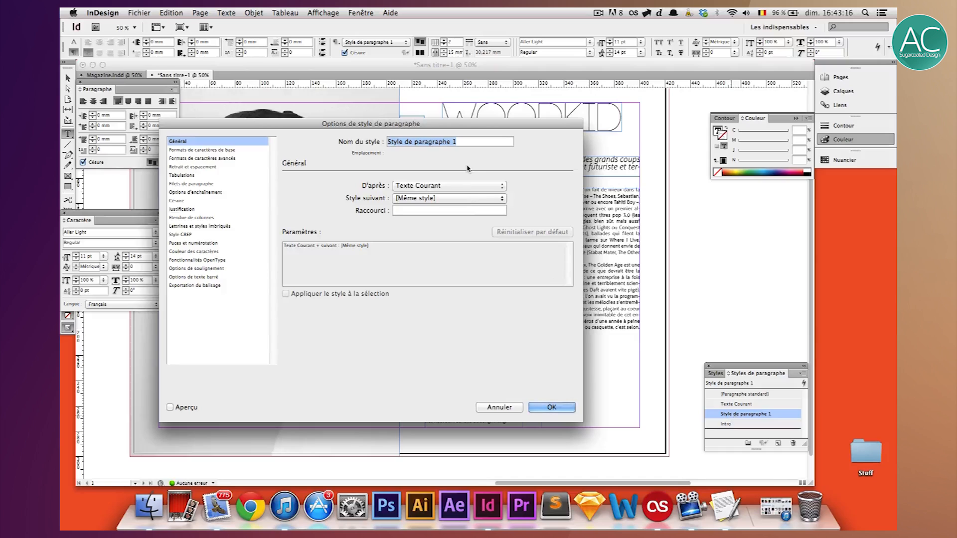
text(SIgnature)
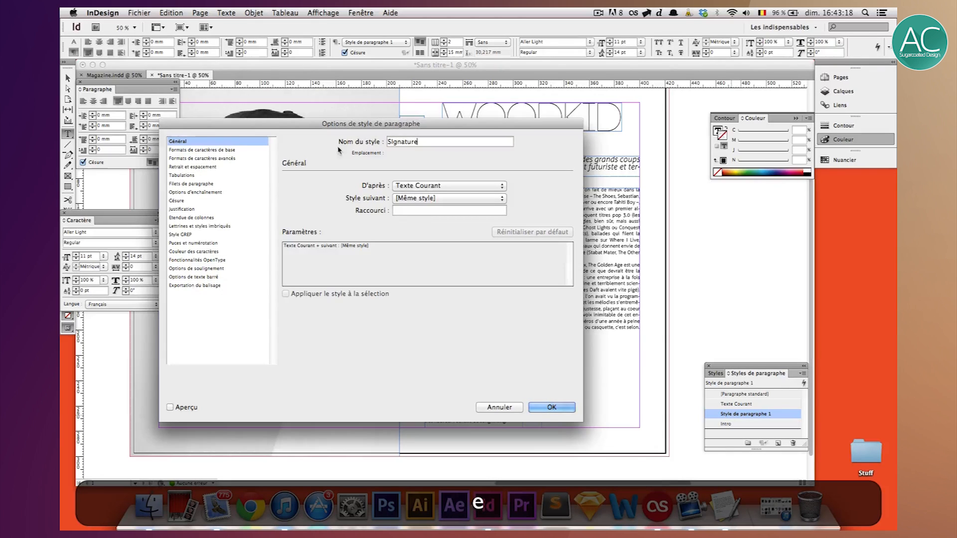
Set the signature style's font to Avenir Oblique at 12 pt and confirm the style options
click(214, 149)
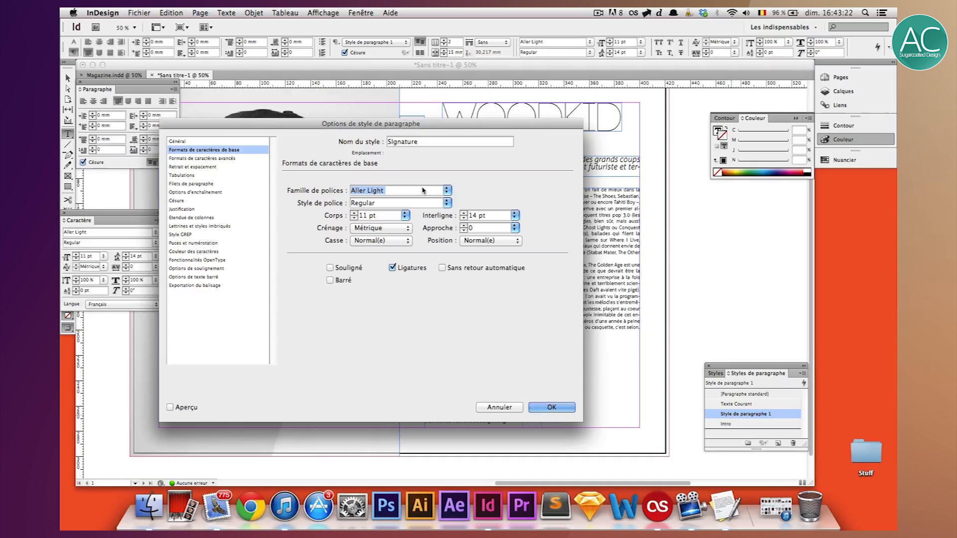
text(Avenir)
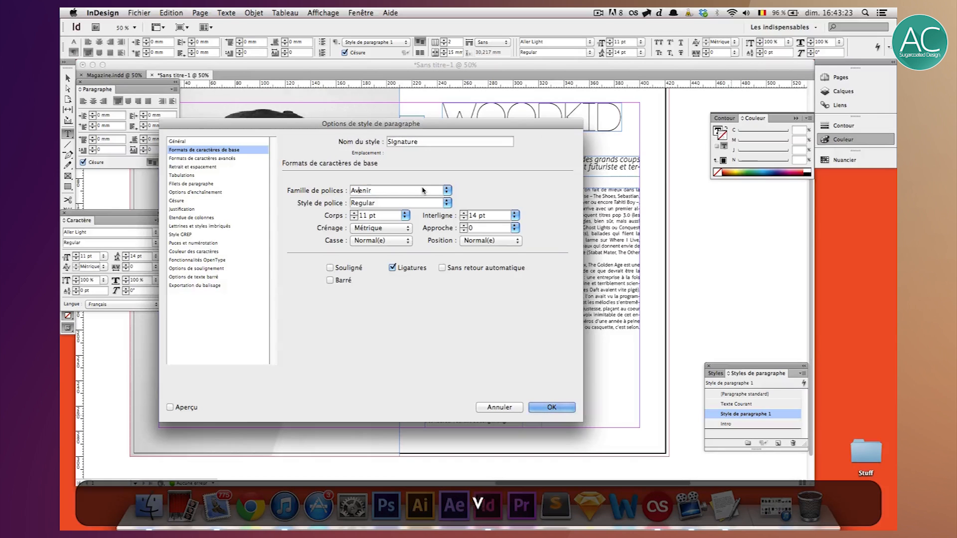
click(447, 205)
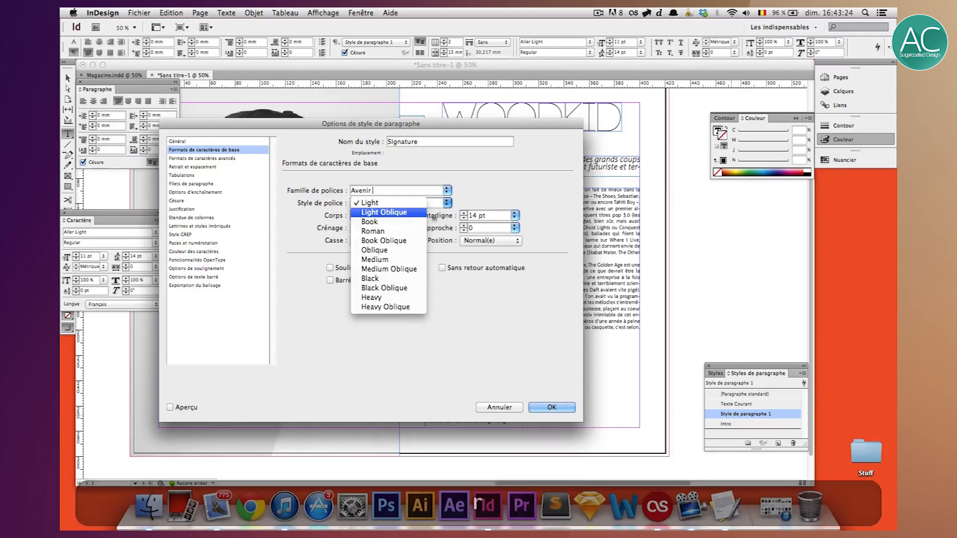
click(394, 259)
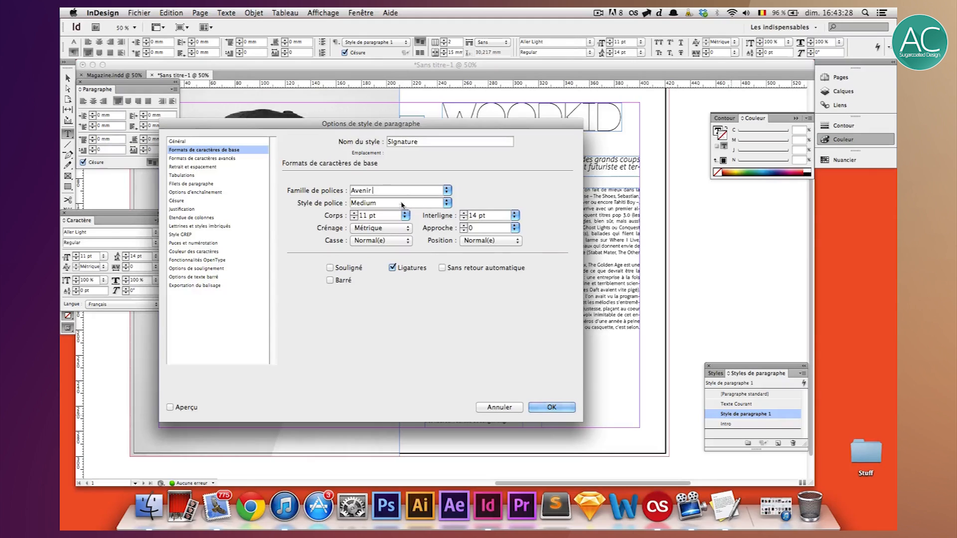
key(Up)
key(Tab)
text(12)
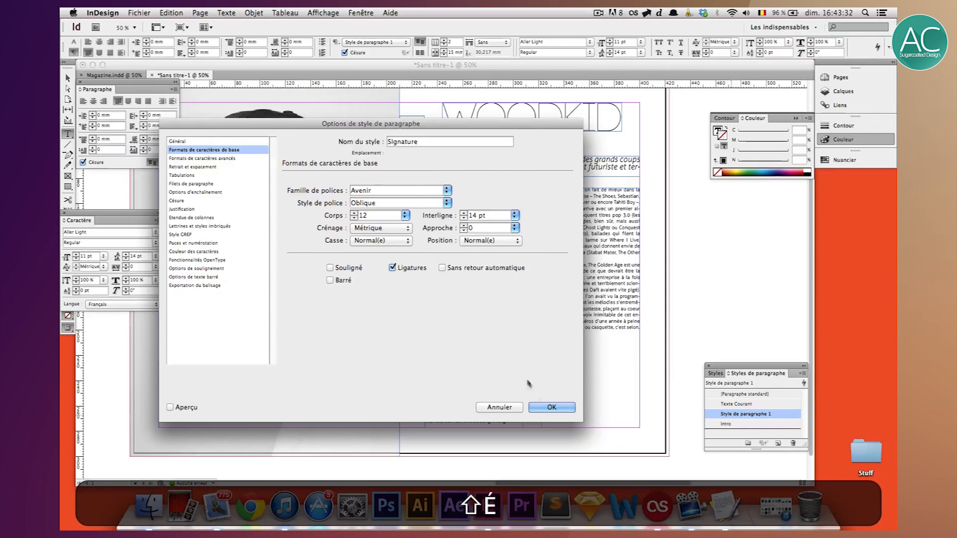
key(Return)
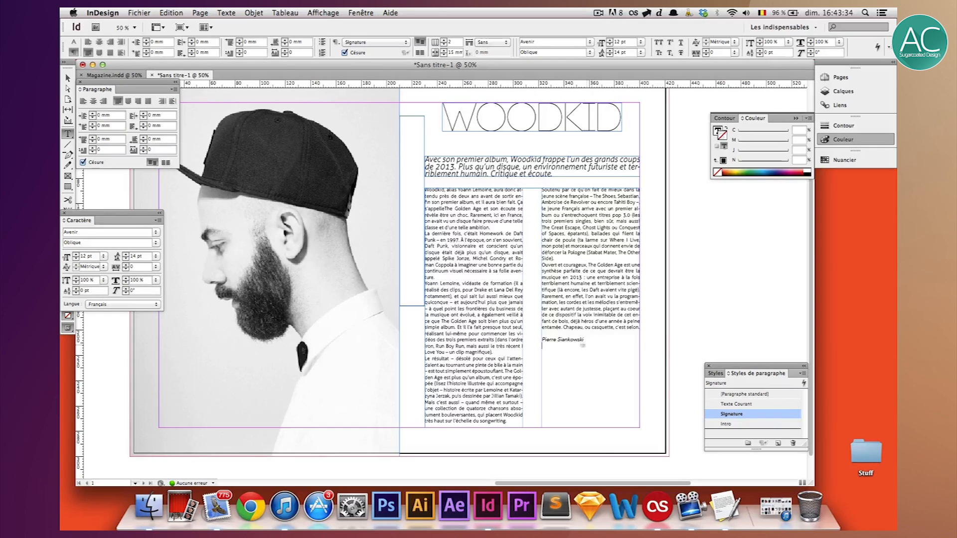
Edit the signature style to use Avenir Heavy Oblique at 13 pt
double_click(745, 415)
click(202, 149)
click(238, 159)
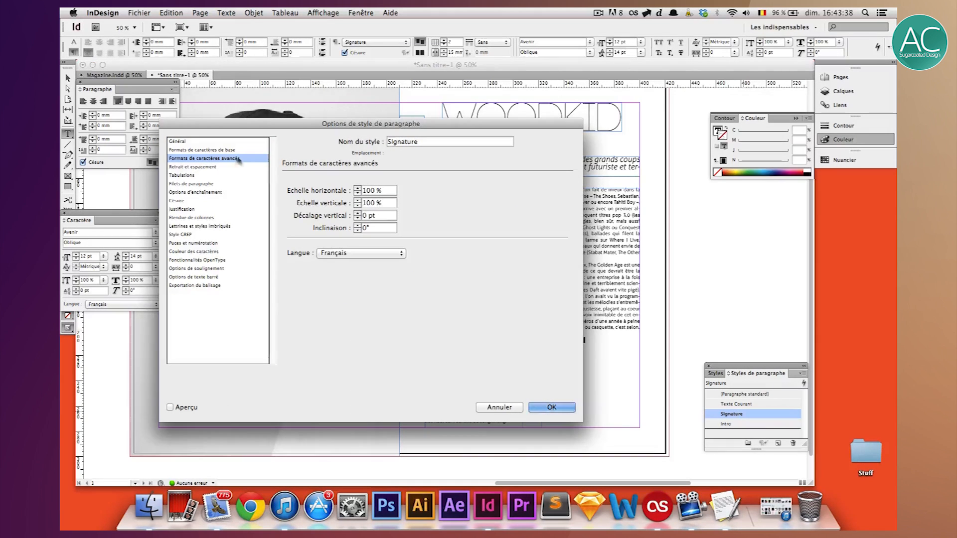
click(223, 150)
click(368, 216)
key(BackSpace)
text(3)
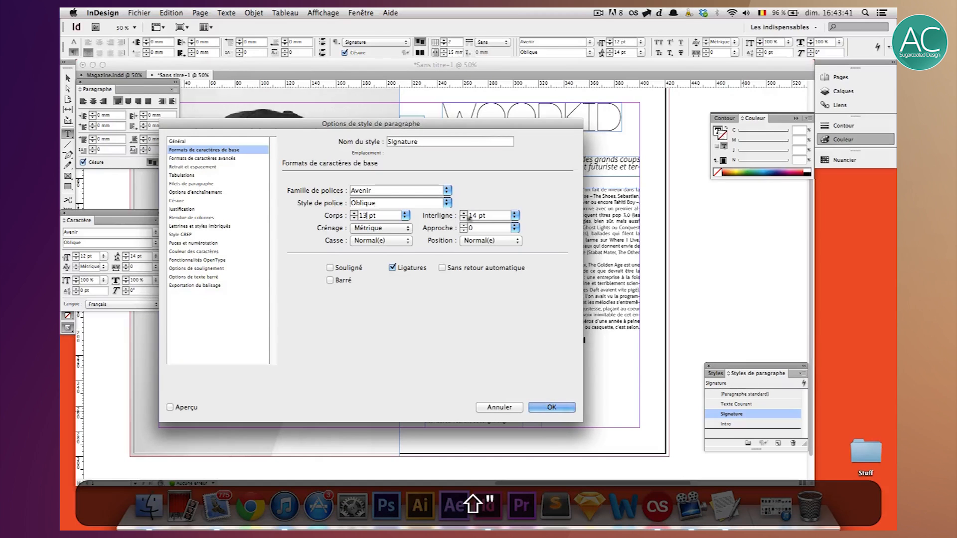
click(444, 204)
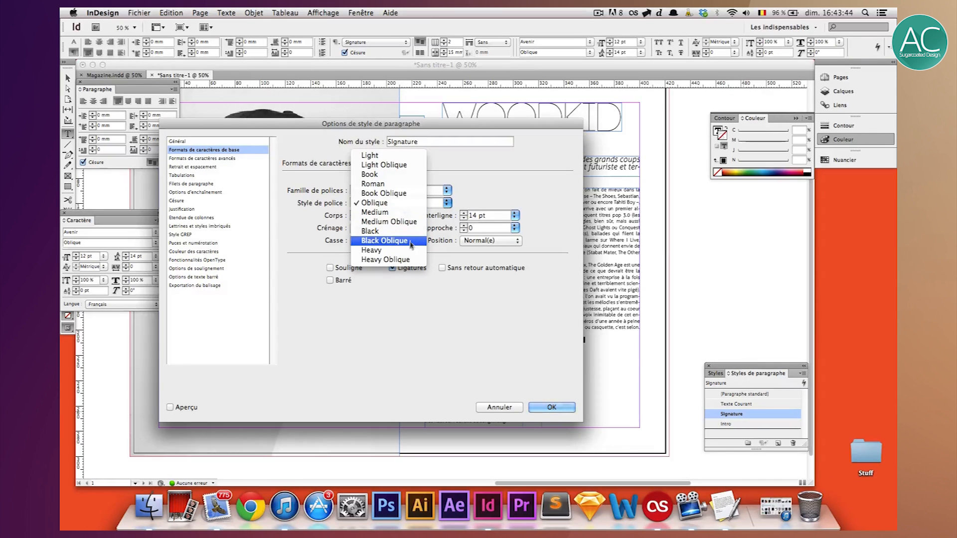
click(409, 260)
click(569, 372)
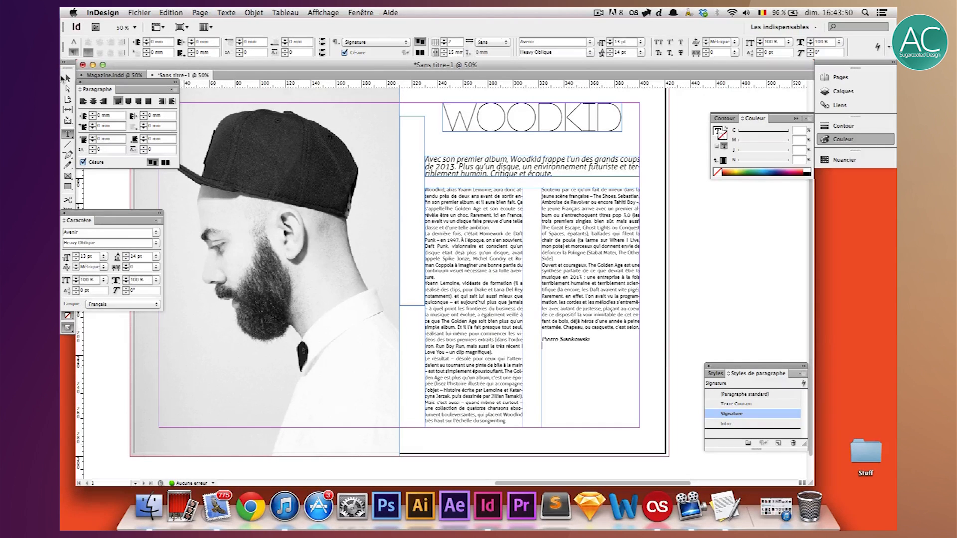
Preview the spread and delete the empty 20 × 150.5 mm frame between the portrait and the article text
key(Escape)
click(681, 230)
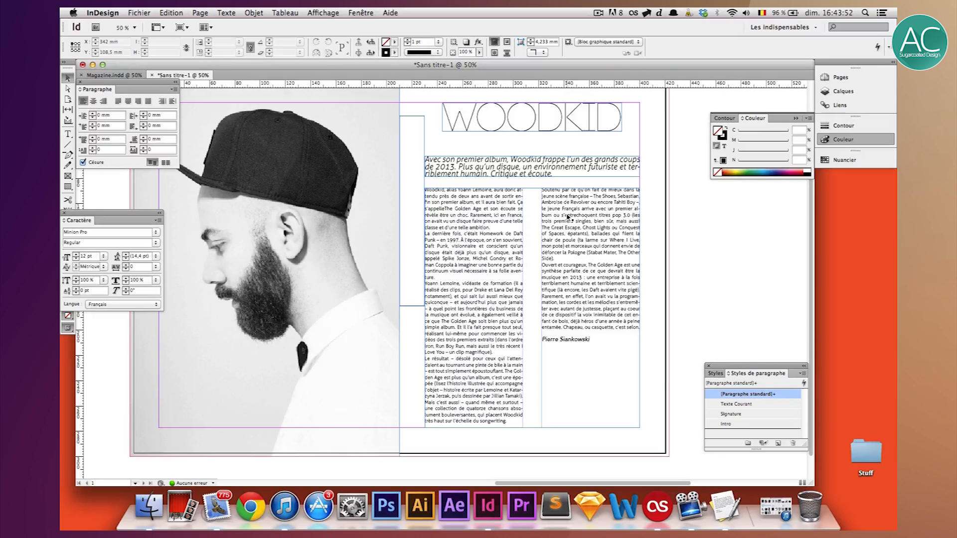
key(w)
scroll(588, 191, up, 2)
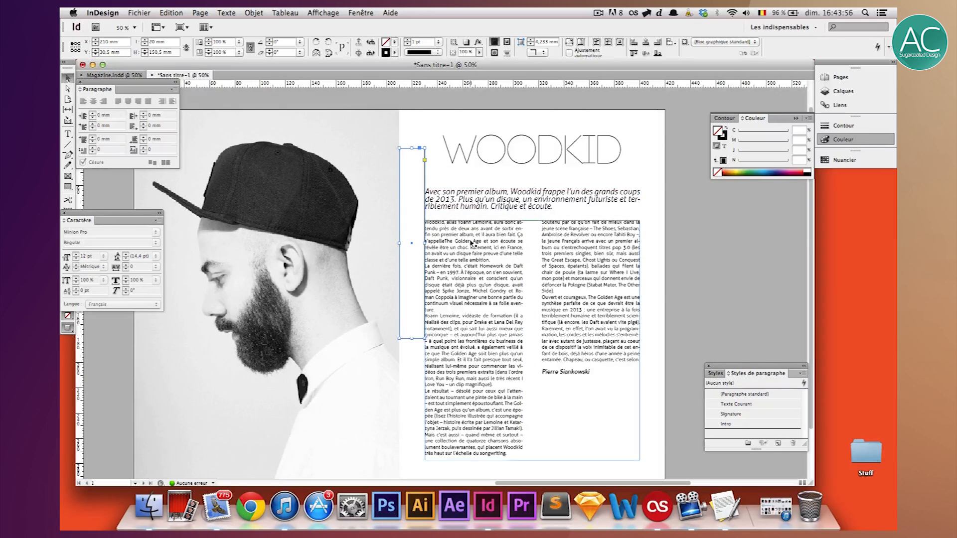
key(BackSpace)
Leave the preview and examine where the paragraphs of the two-column article begin
scroll(499, 193, down, 2)
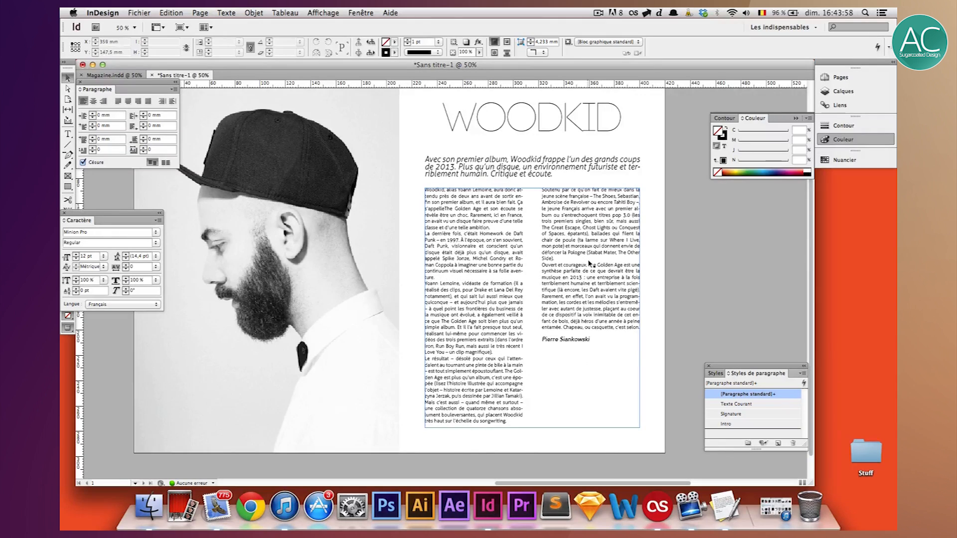
scroll(555, 239, down, 2)
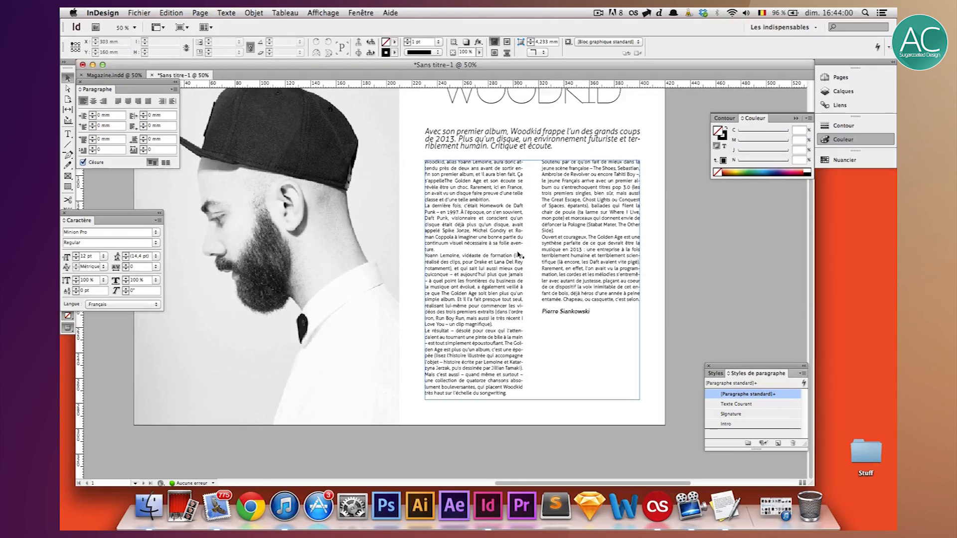
key(w)
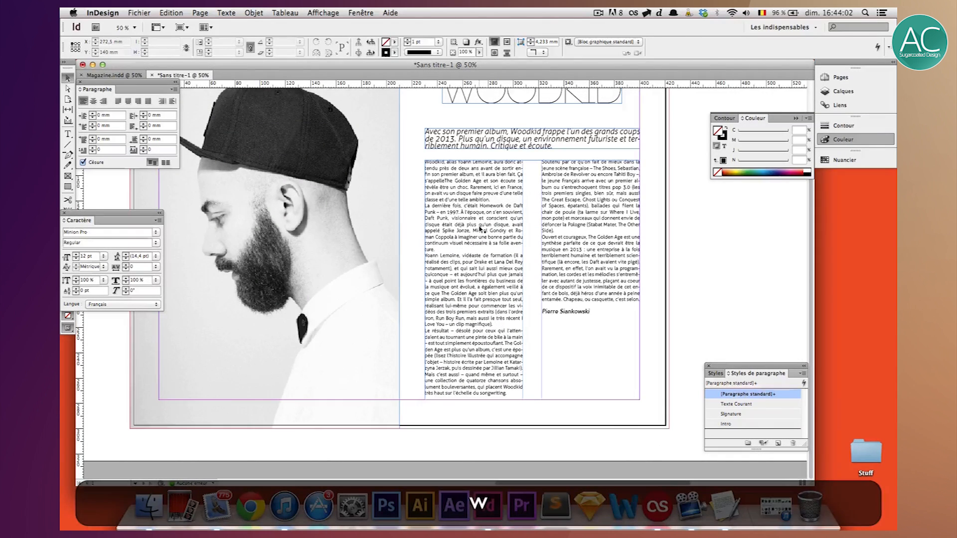
double_click(444, 180)
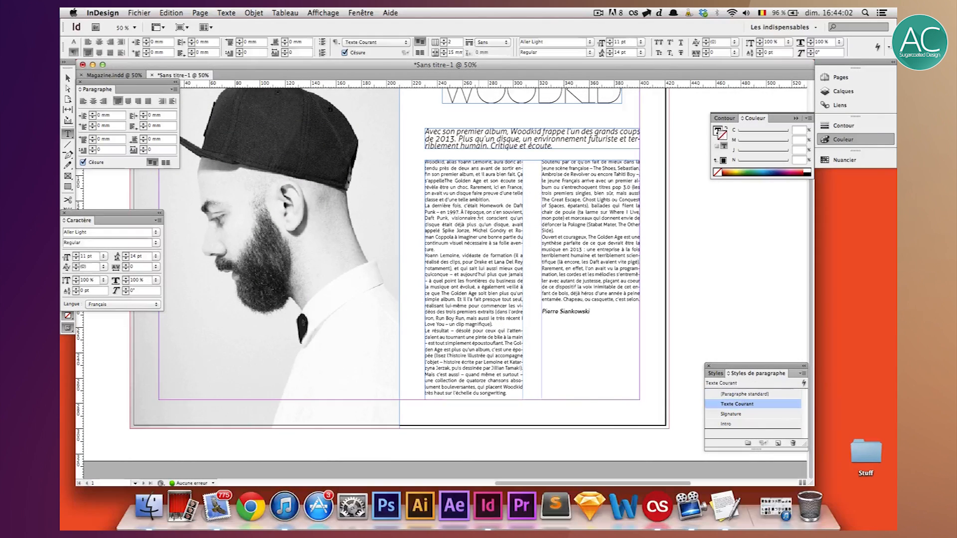
click(427, 163)
click(442, 208)
click(425, 205)
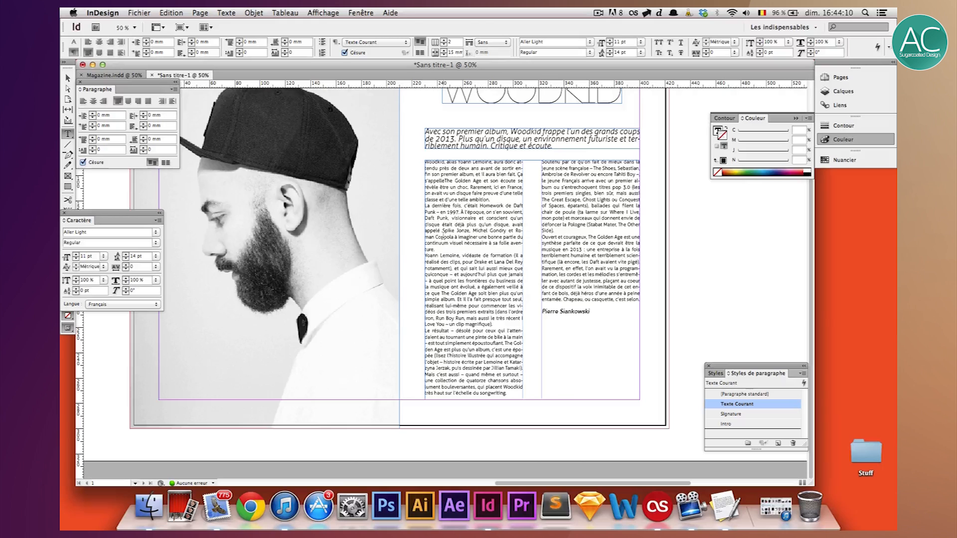
click(438, 278)
click(443, 318)
key(Up)
key(Up)
key(Up)
key(Up)
Turn the article's opening letter W into a drop cap spanning 2 lines
drag(429, 163, 425, 162)
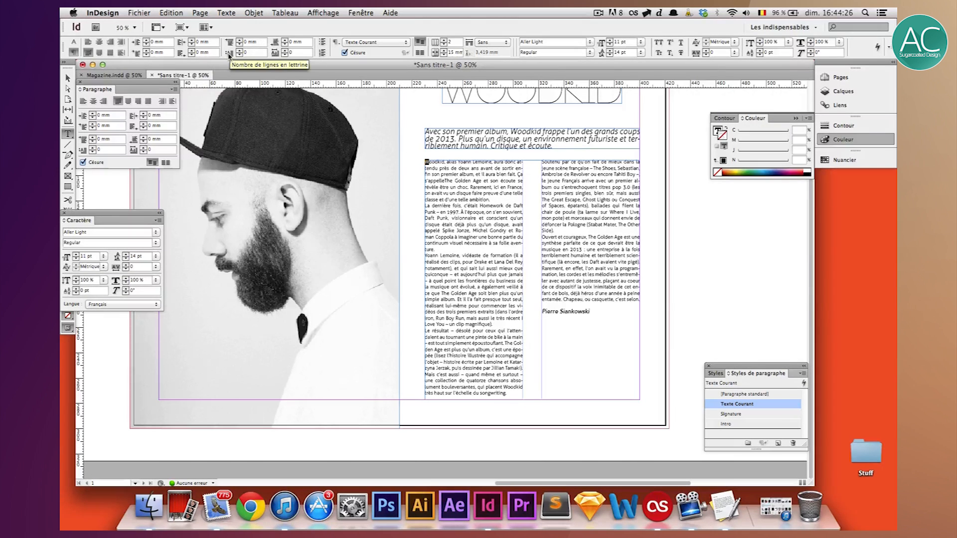
click(252, 52)
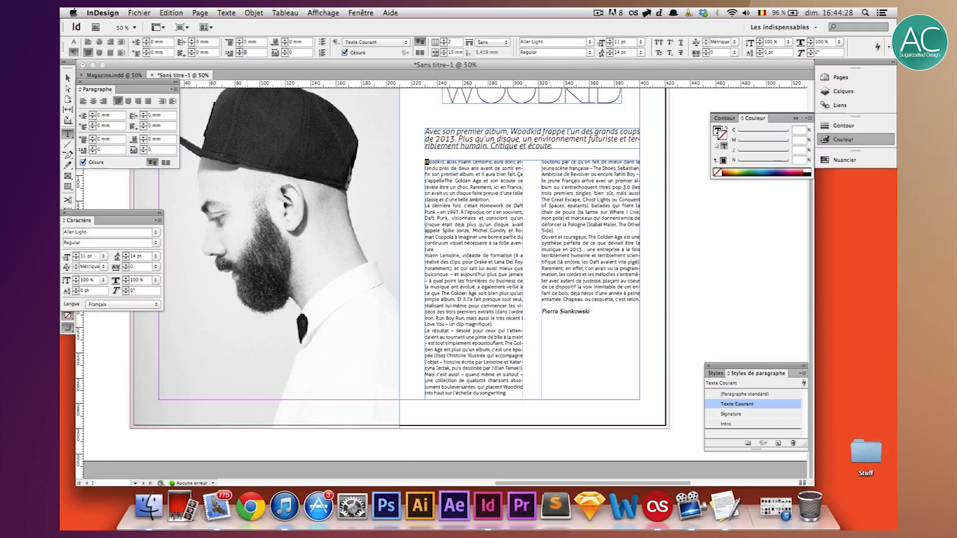
text(2)
key(Return)
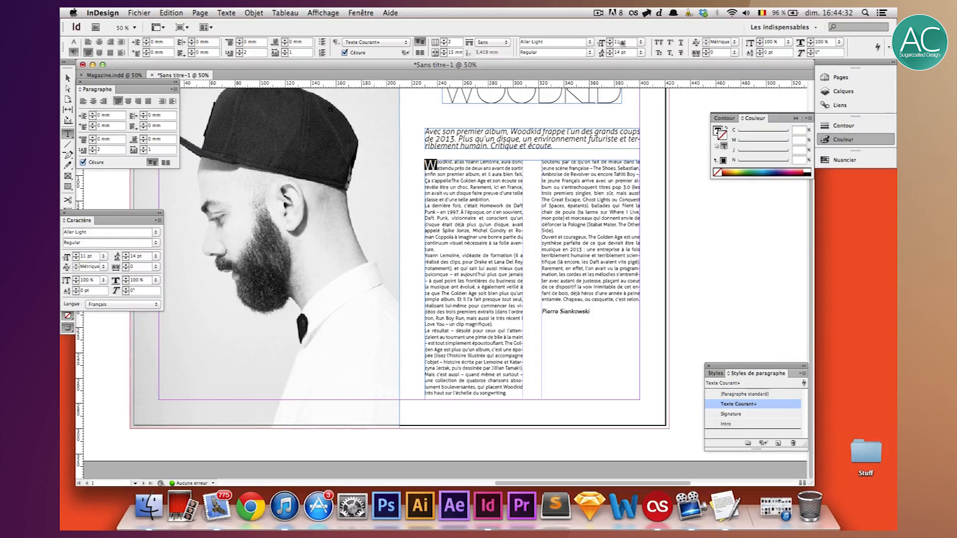
Set the drop cap W's font size to 13 pt and verify it by reselecting the letter
text(13)
key(shift+Return)
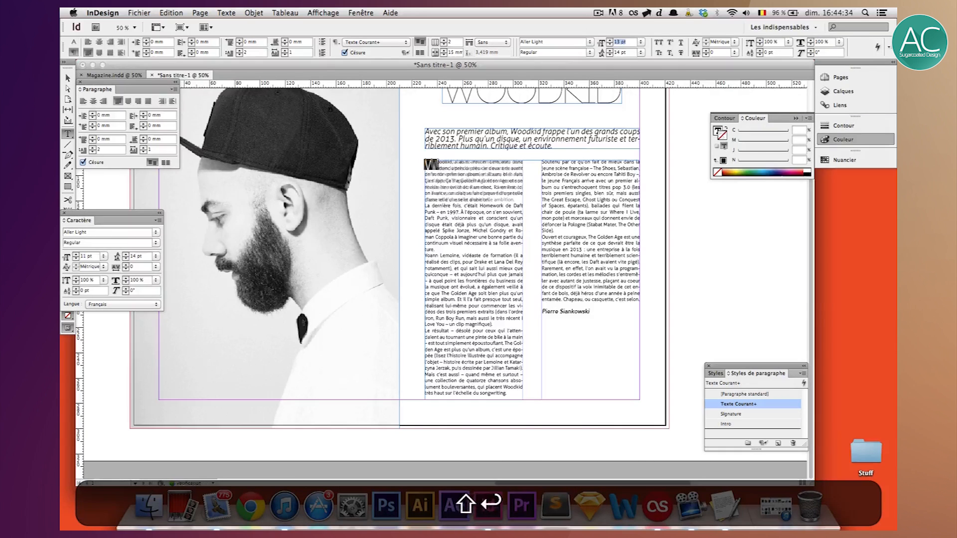
click(469, 180)
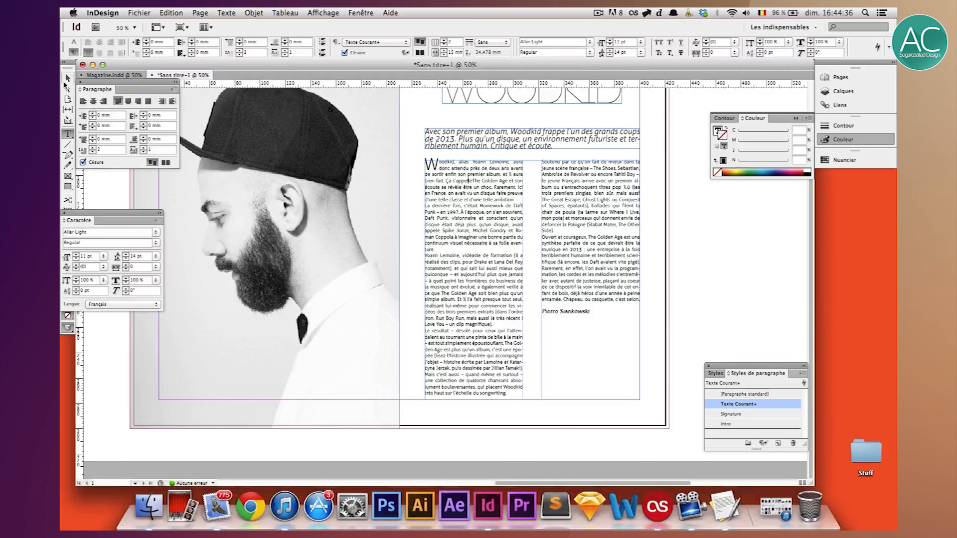
drag(439, 164, 423, 164)
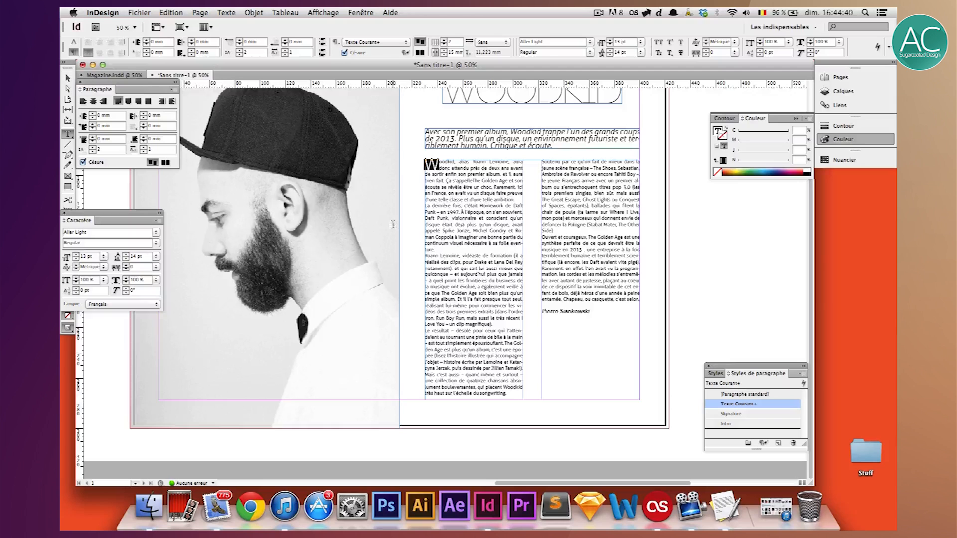
click(493, 234)
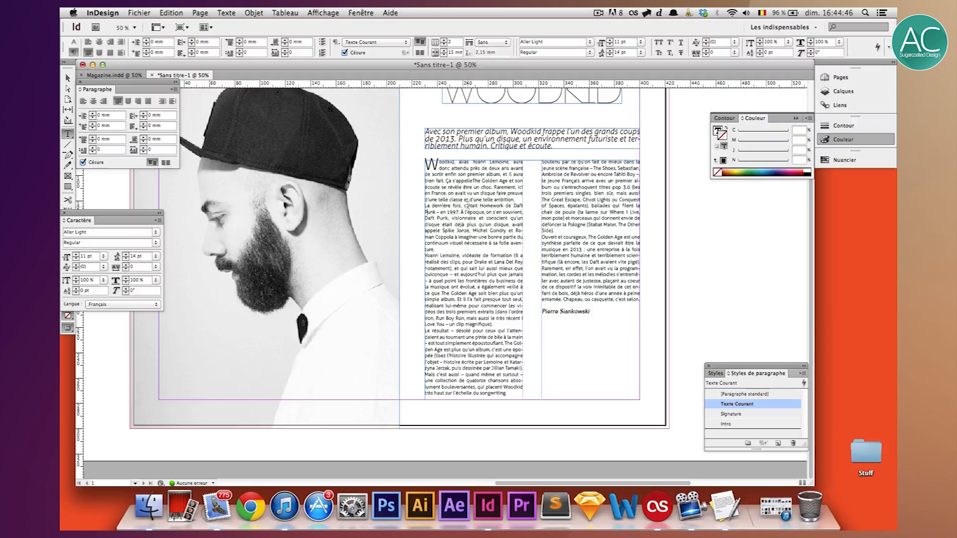
click(424, 205)
key(Return)
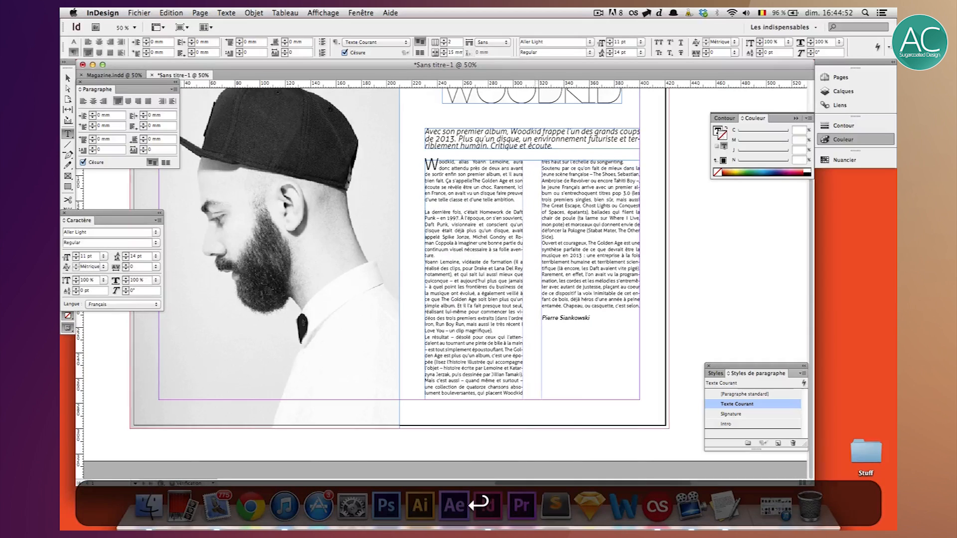
key(BackSpace)
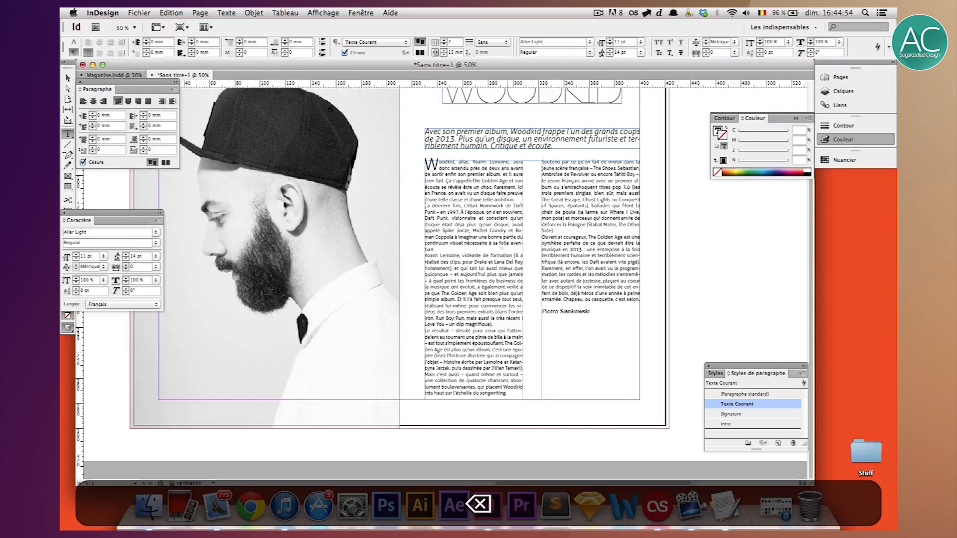
Set the leading of the second paragraph's first line to 22 pt to space it from the opening paragraph
drag(425, 206, 526, 205)
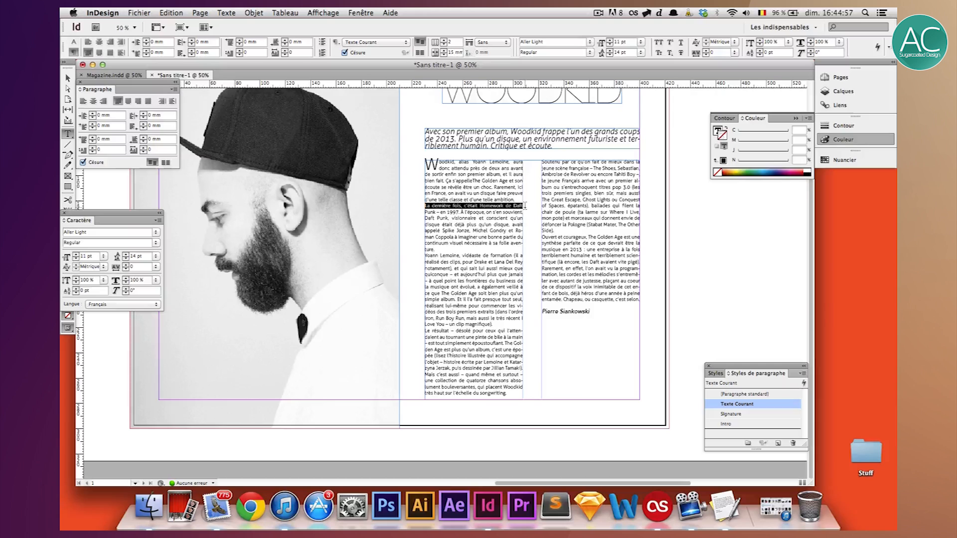
triple_click(623, 52)
text(22)
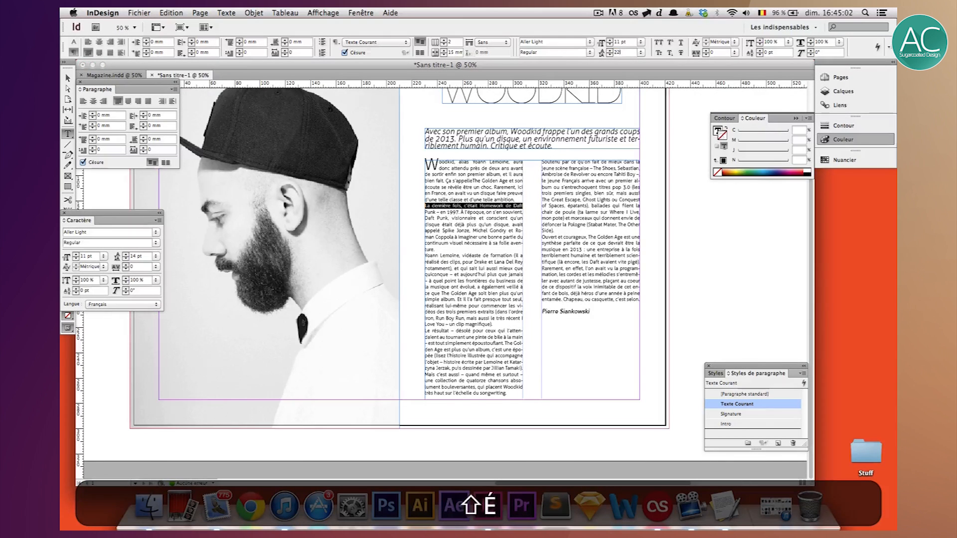
key(Return)
click(460, 216)
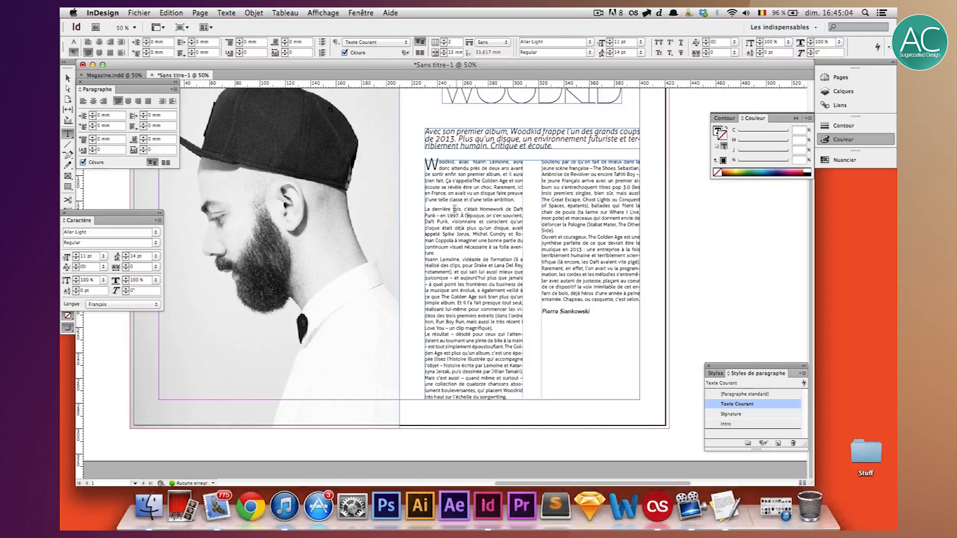
Set the leading of the first lines of the third and fourth article paragraphs to 22 pt
drag(425, 258, 523, 259)
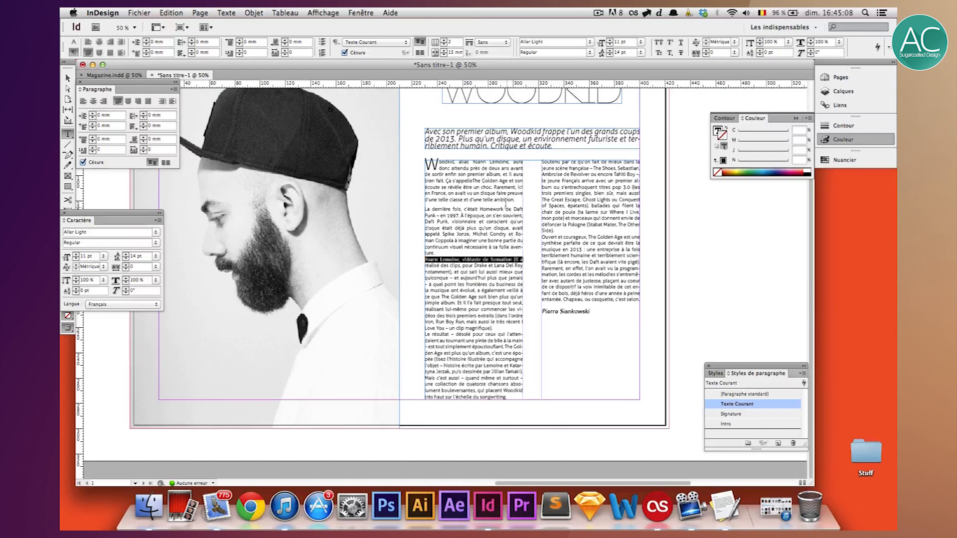
click(619, 52)
text(22)
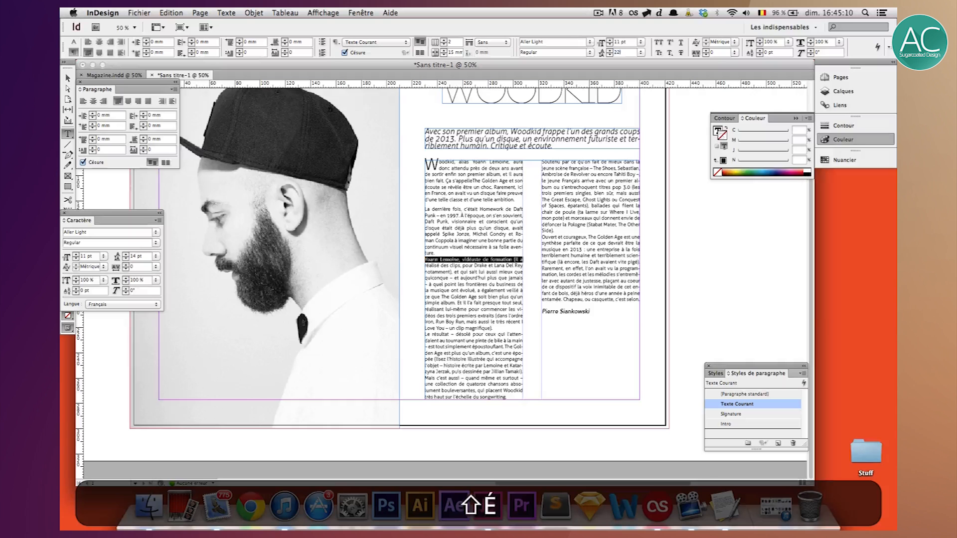
key(shift+Return)
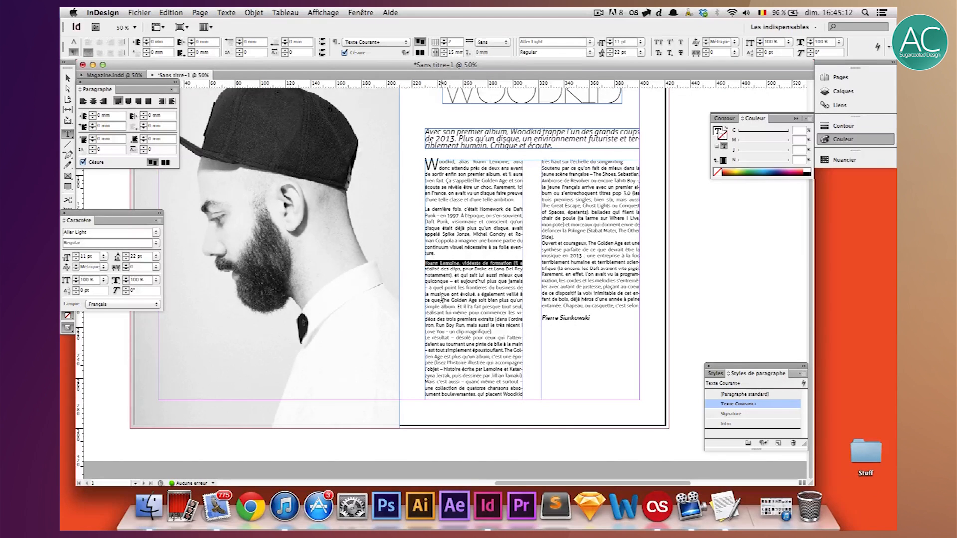
click(427, 339)
drag(426, 339, 531, 339)
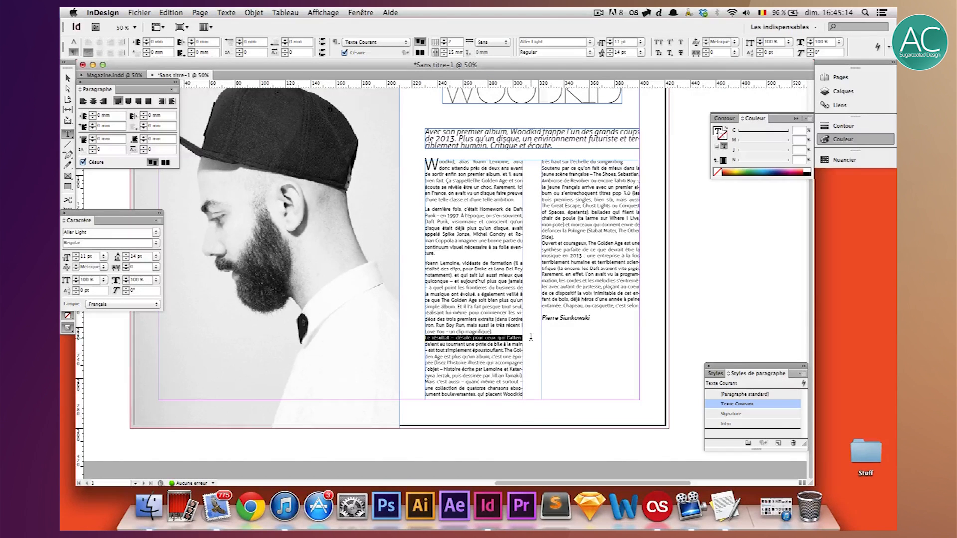
click(629, 52)
text(22)
key(shift+Return)
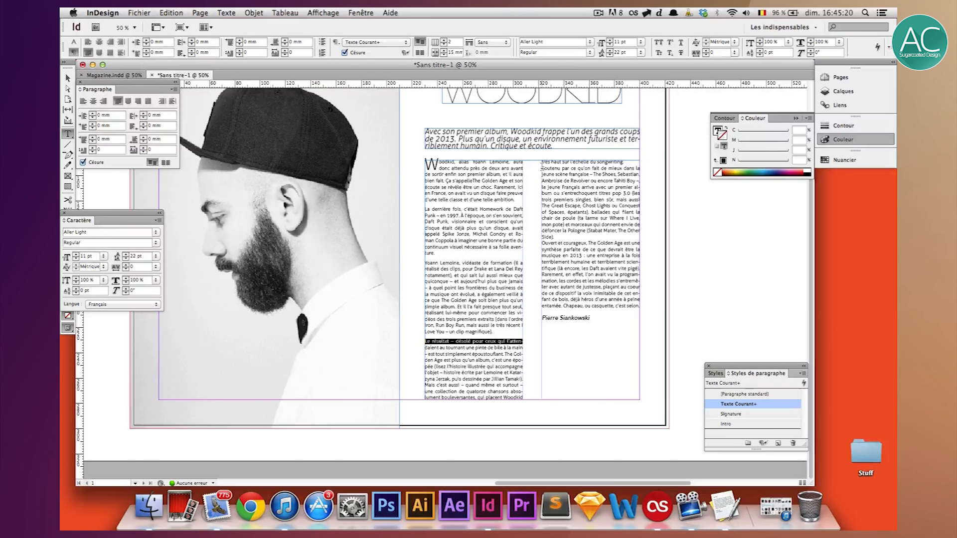
Set the leading to 22 pt on the first lines of the "Soutenu par ce qu'on fait" and "Ouvert et courageux" paragraphs
drag(543, 169, 642, 168)
click(623, 52)
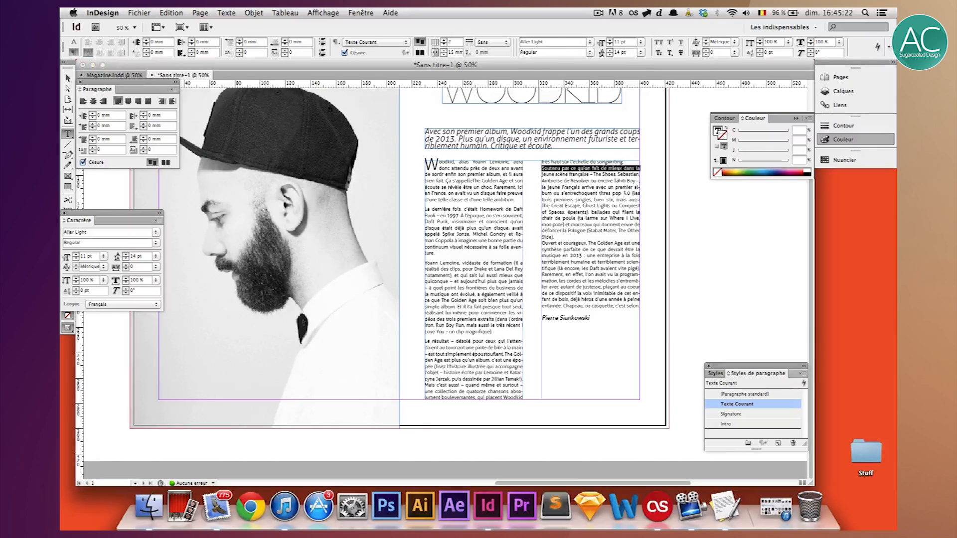
text(22)
key(shift+Return)
drag(542, 246, 641, 247)
click(621, 52)
text(22)
key(shift+Return)
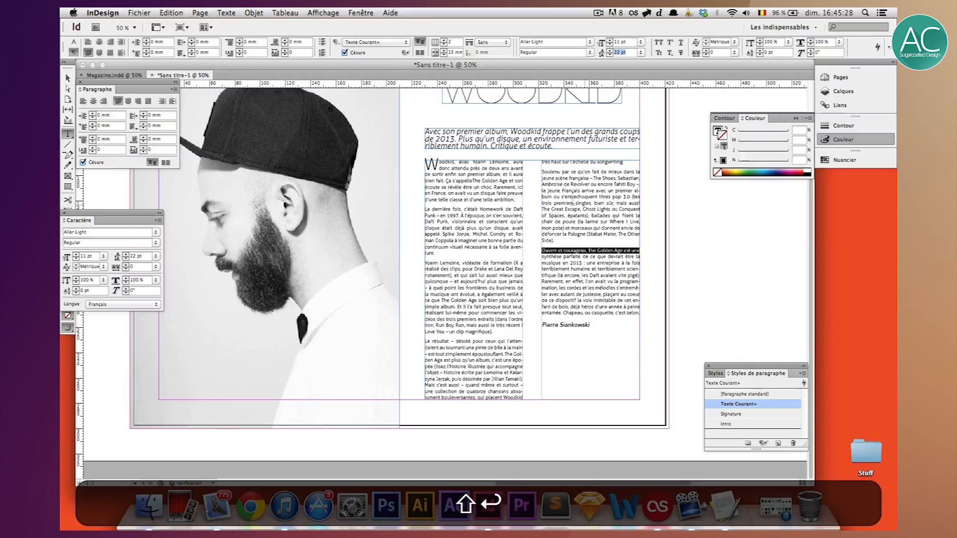
click(573, 203)
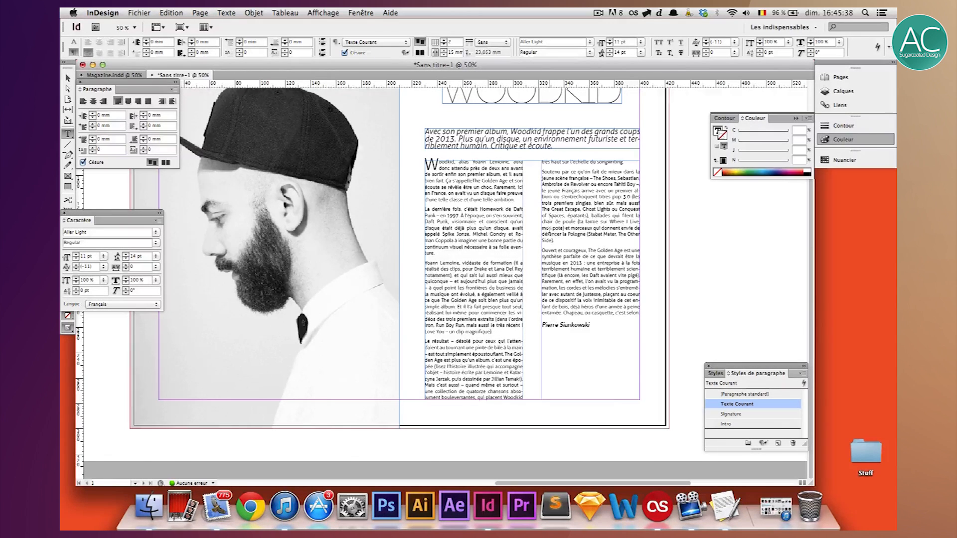
Select the whole second paragraph of the article and set its tracking to -10
drag(455, 251, 415, 209)
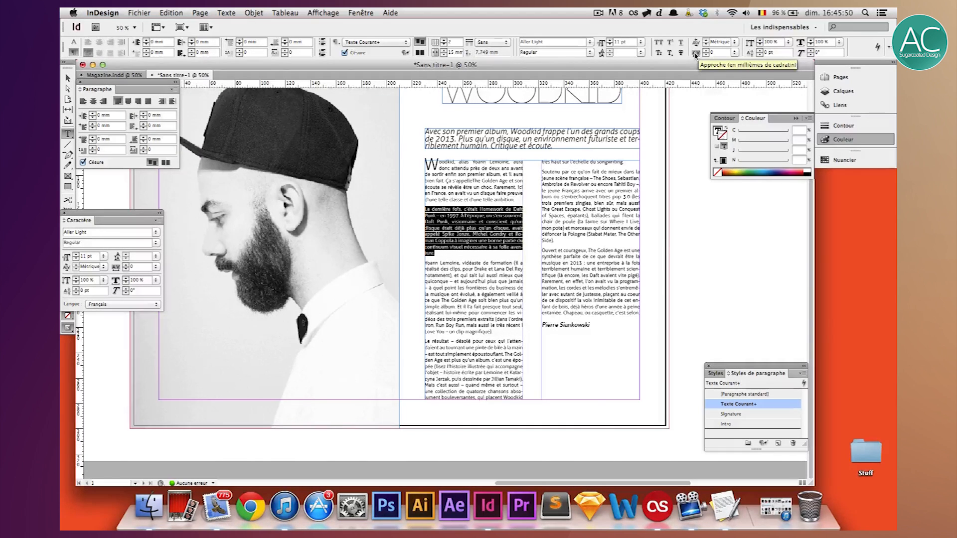
double_click(722, 52)
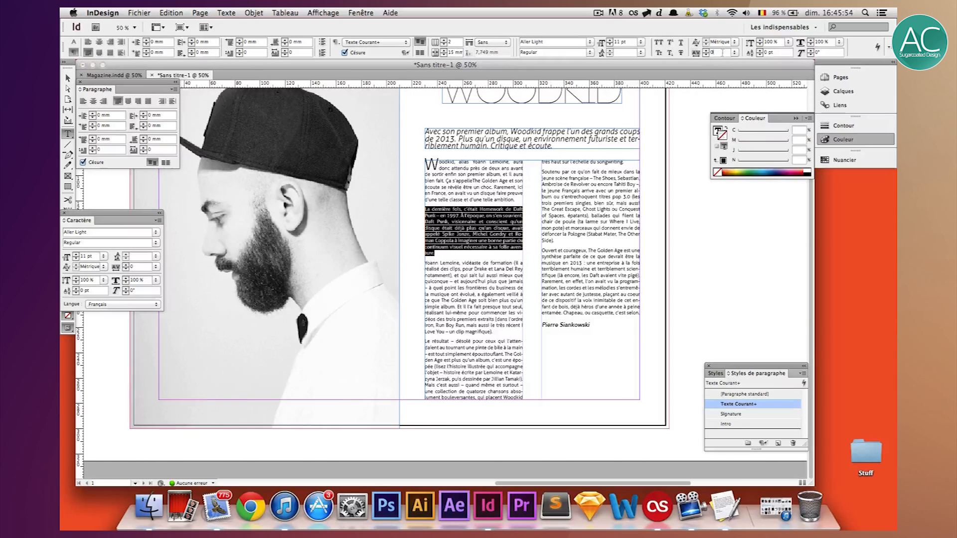
text(10)
key(shift+BackSpace)
key(shift+Return)
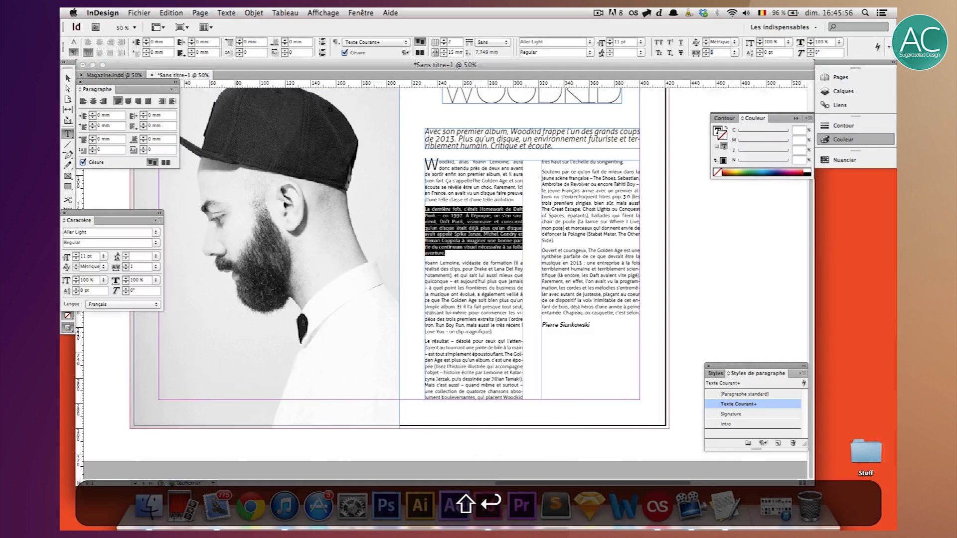
text(10)
key(shift+Return)
key(Left)
text(-)
key(Return)
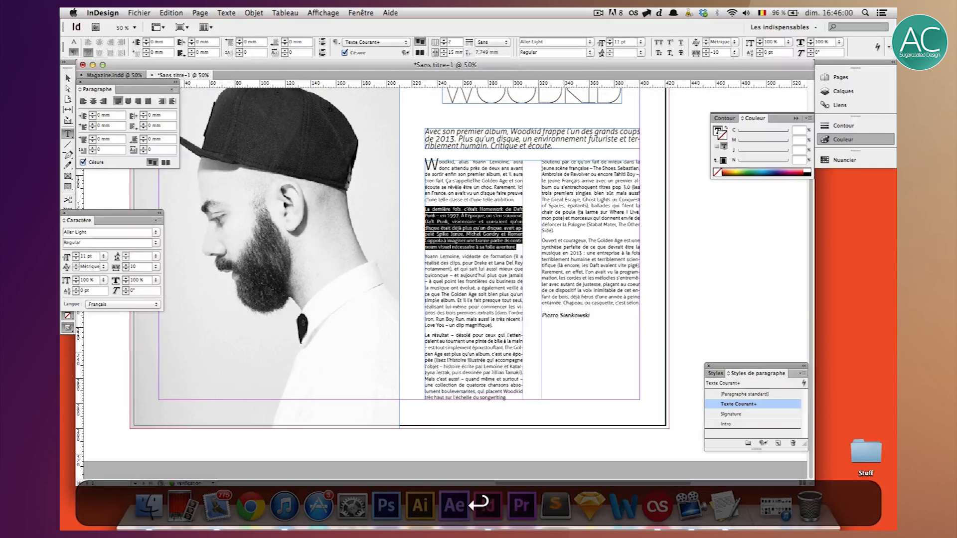
Change the second paragraph's tracking to -9 and deselect the text
click(724, 53)
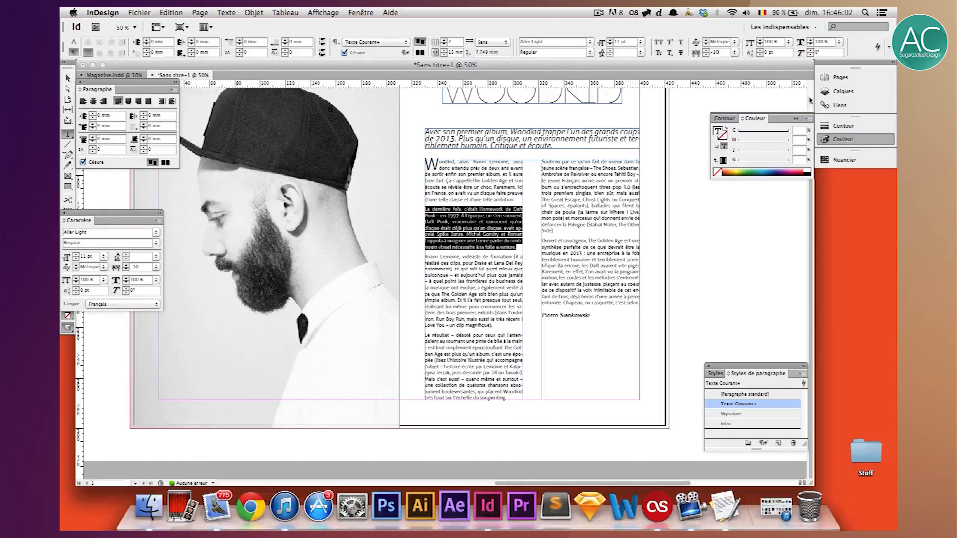
key(shift+BackSpace)
key(shift+BackSpace)
text(0)
key(shift+Return)
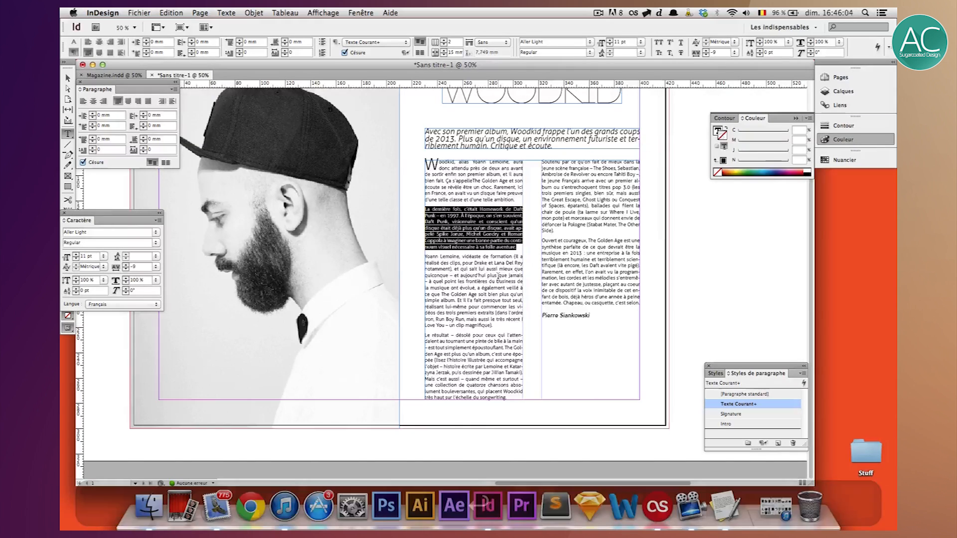
click(493, 237)
Set the tracking of the entire "Soutenu par ce qu'on fait" paragraph in the second column to -10
key(super+equal)
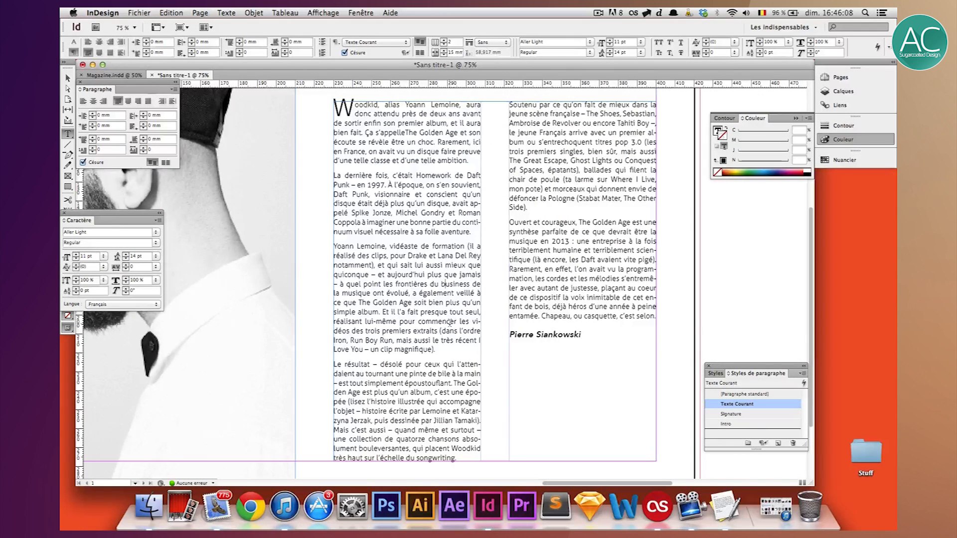
scroll(536, 225, up, 2)
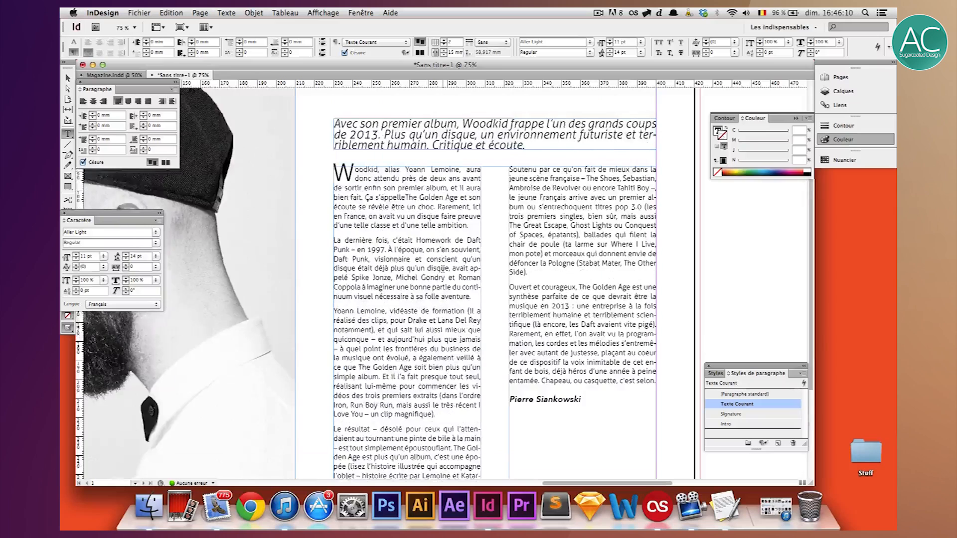
scroll(537, 241, down, 2)
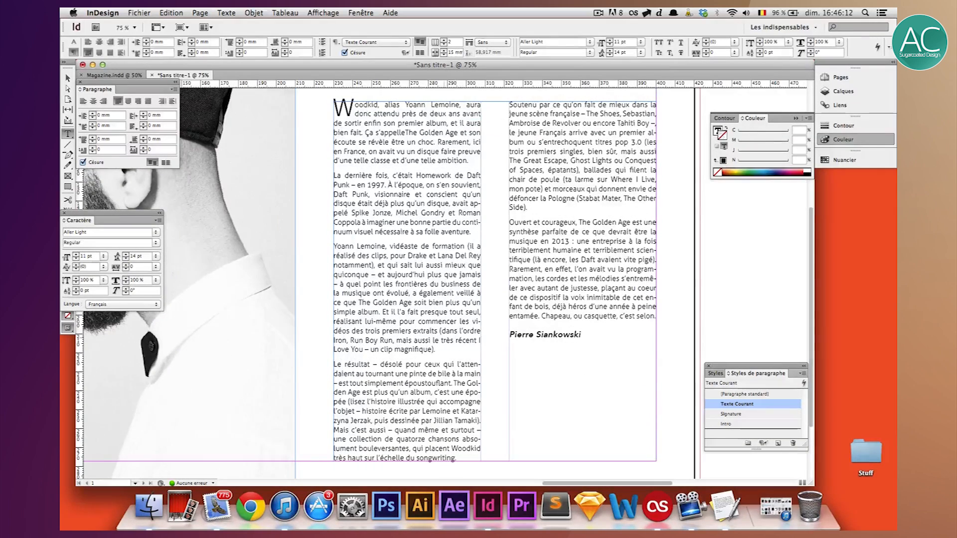
drag(541, 209, 484, 103)
click(719, 53)
text(-10)
key(shift+Return)
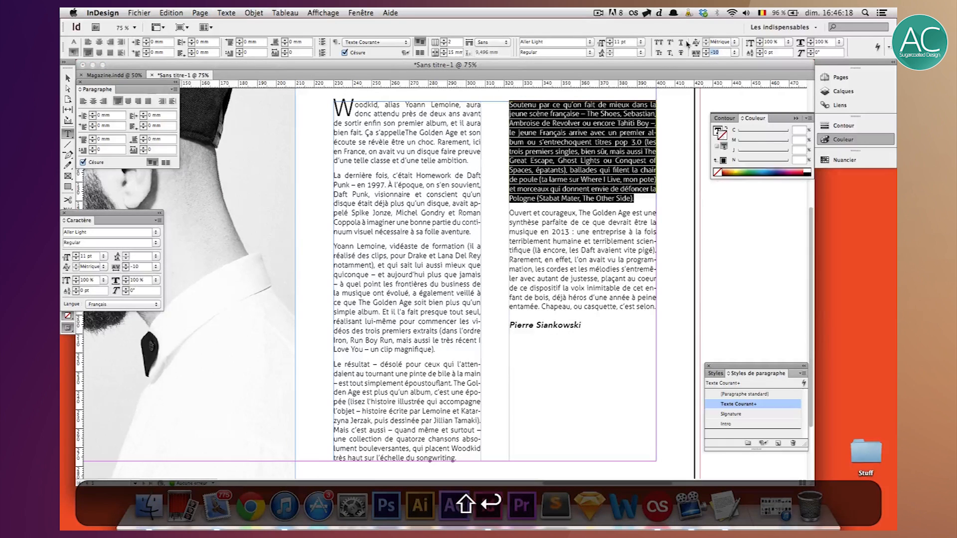
Try tracking values of -8, -7, -5, -4 and -3 on the "Soutenu par ce qu'on fait" paragraph
key(BackSpace)
text(-8)
key(shift+Return)
key(BackSpace)
text(-7)
key(shift+Return)
key(BackSpace)
text(-5)
key(shift+Return)
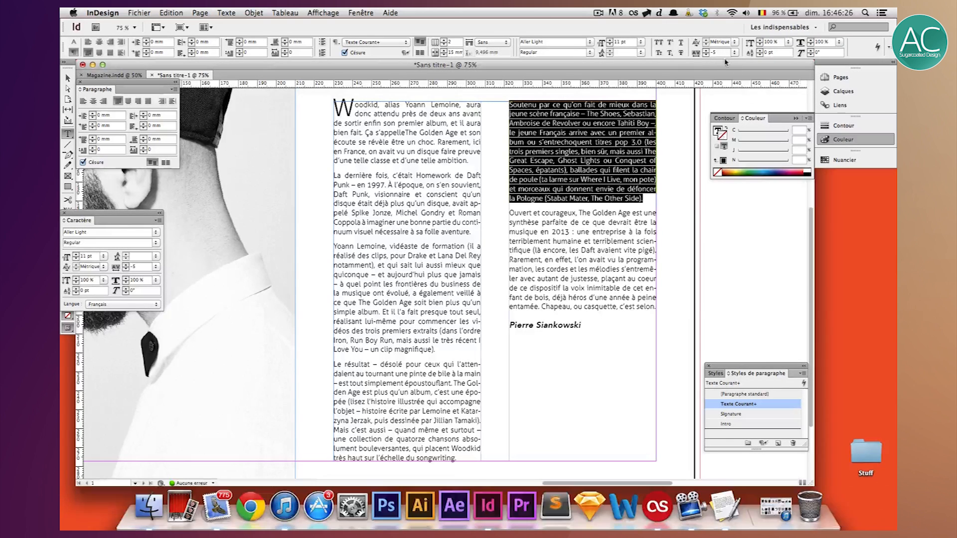
key(BackSpace)
text(-4)
key(shift+Return)
key(BackSpace)
text(3)
key(shift+Return)
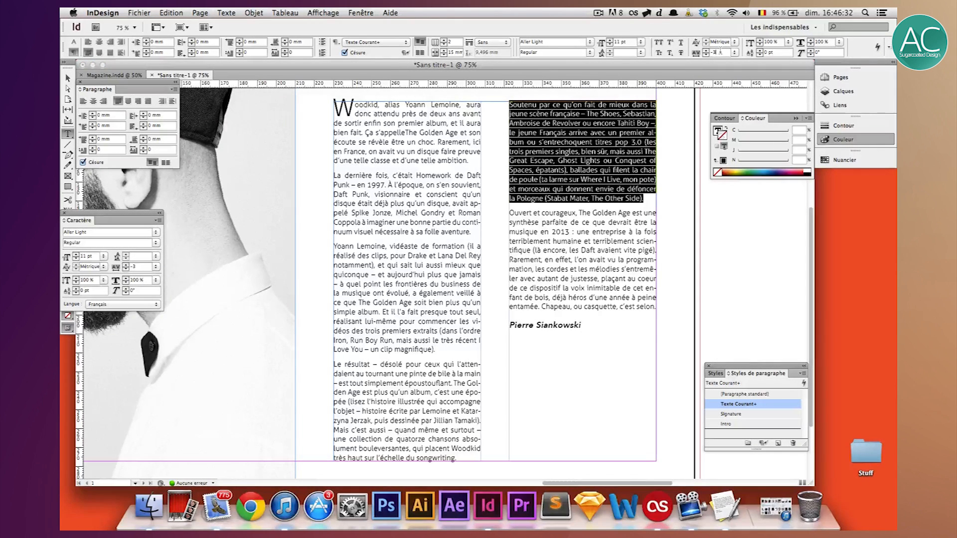
Set the "Soutenu par ce qu'on fait" paragraph's tracking to -2, comparing it with -1, and leave text editing
key(BackSpace)
text(2)
key(shift+Return)
key(BackSpace)
text(1)
key(shift+Return)
key(BackSpace)
text(2)
key(shift+Return)
key(Escape)
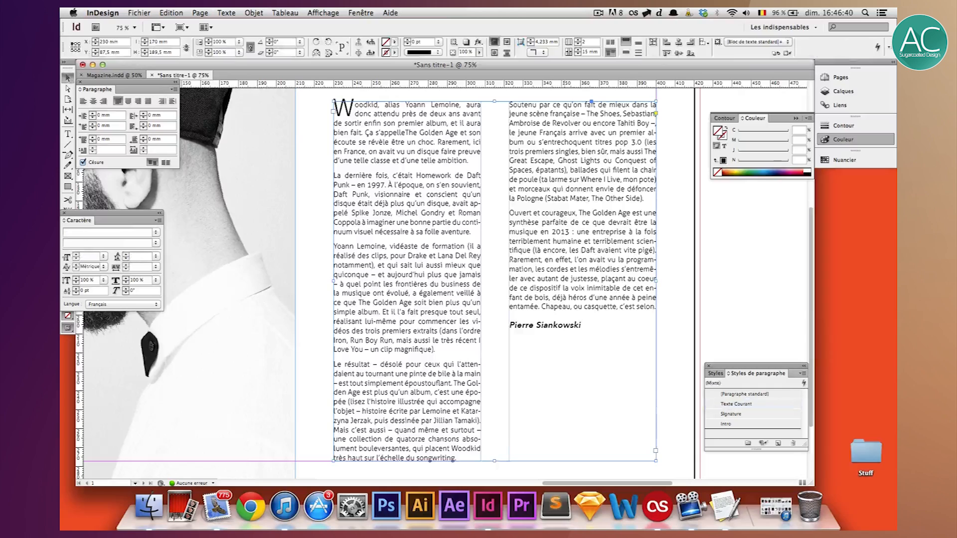
Examine the whole spread in preview mode, checking the title, intro and both article columns without guides
click(715, 280)
key(w)
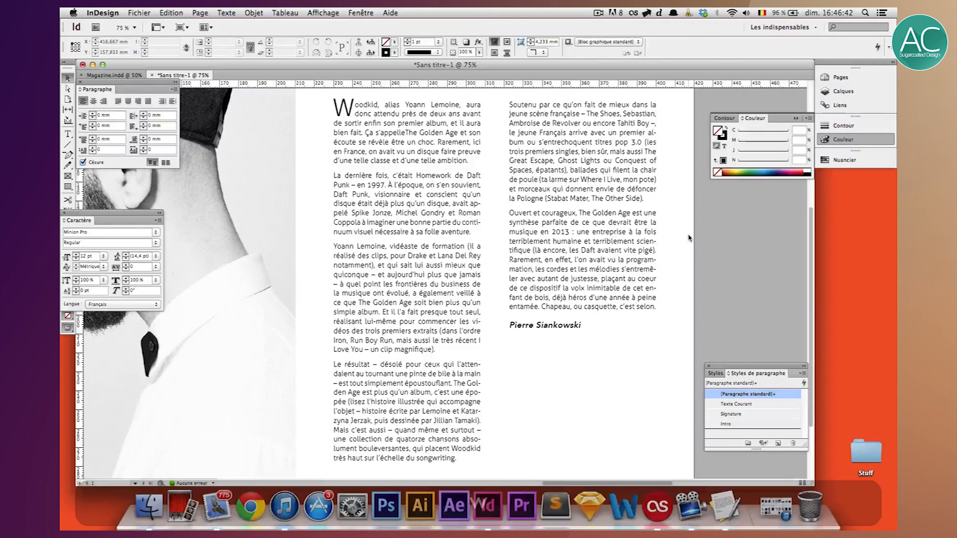
key(super+minus)
scroll(630, 211, up, 2)
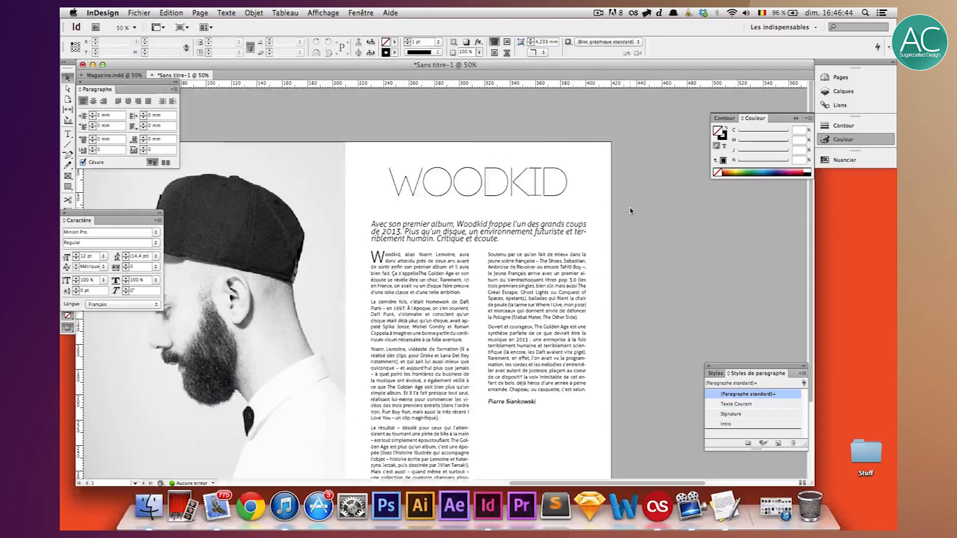
click(482, 209)
scroll(482, 208, down, 2)
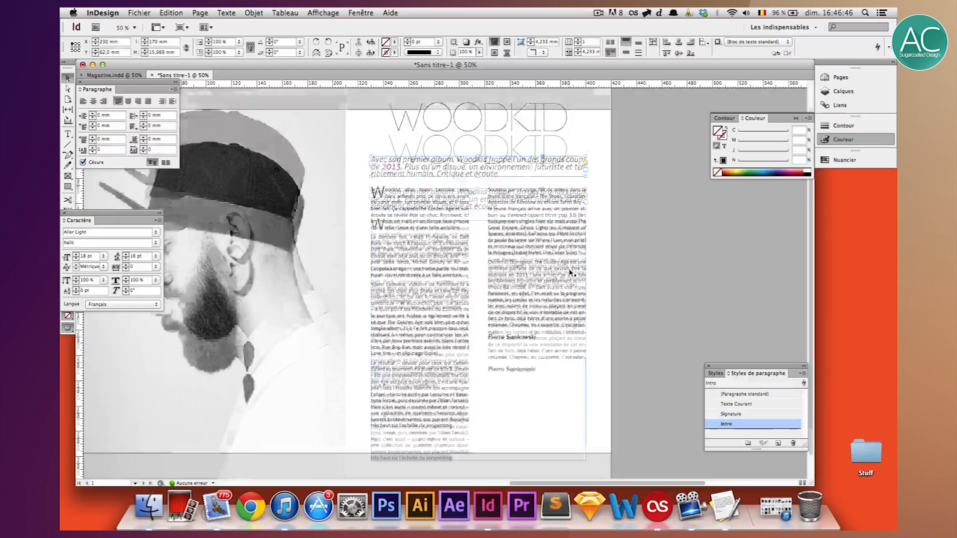
click(600, 216)
scroll(661, 278, left, 3)
scroll(661, 278, up, 2)
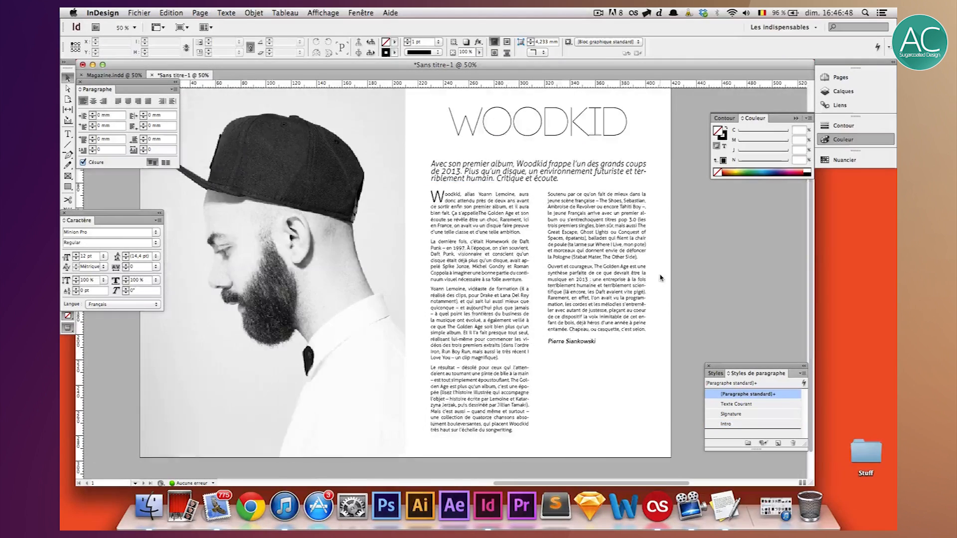
click(593, 254)
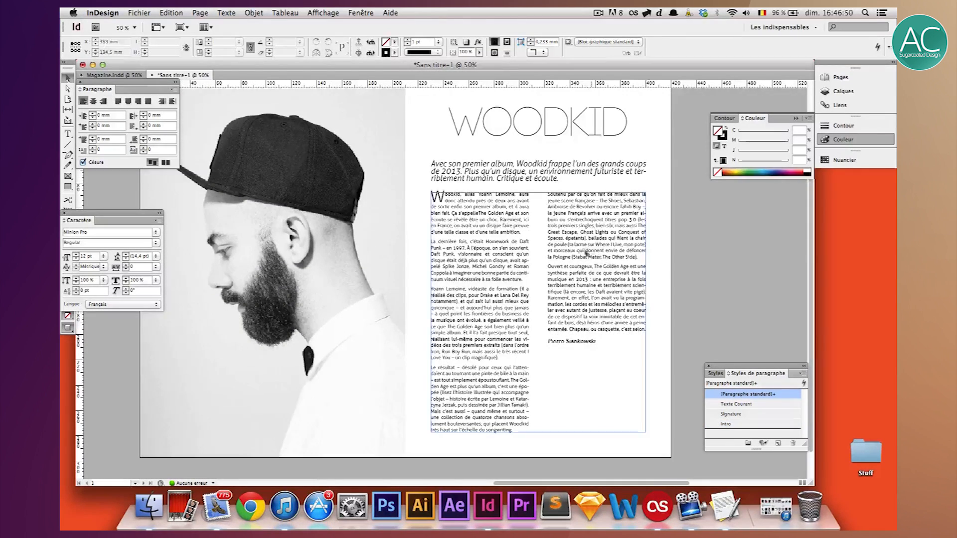
Try a leading of 25 pt on the first line of the "La dernière fois" paragraph
double_click(428, 239)
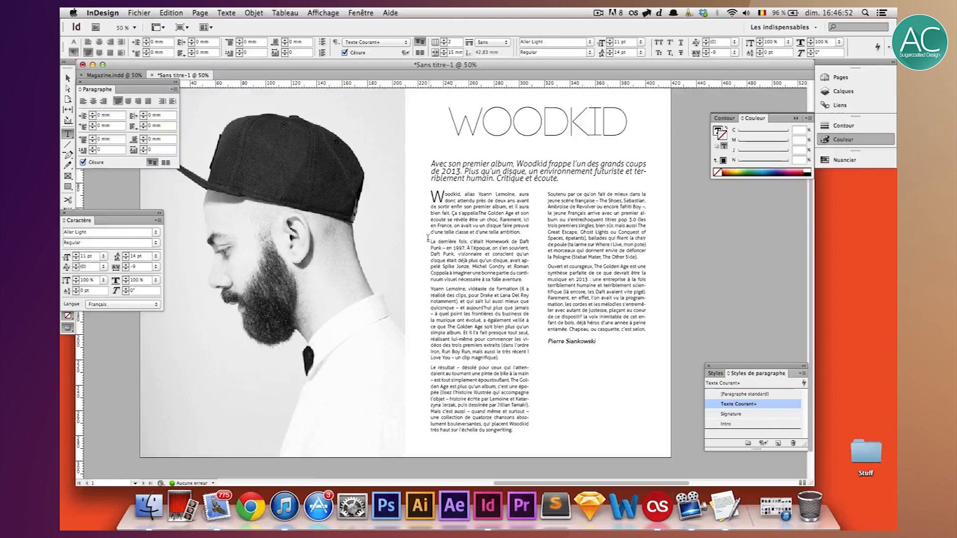
drag(432, 242, 528, 242)
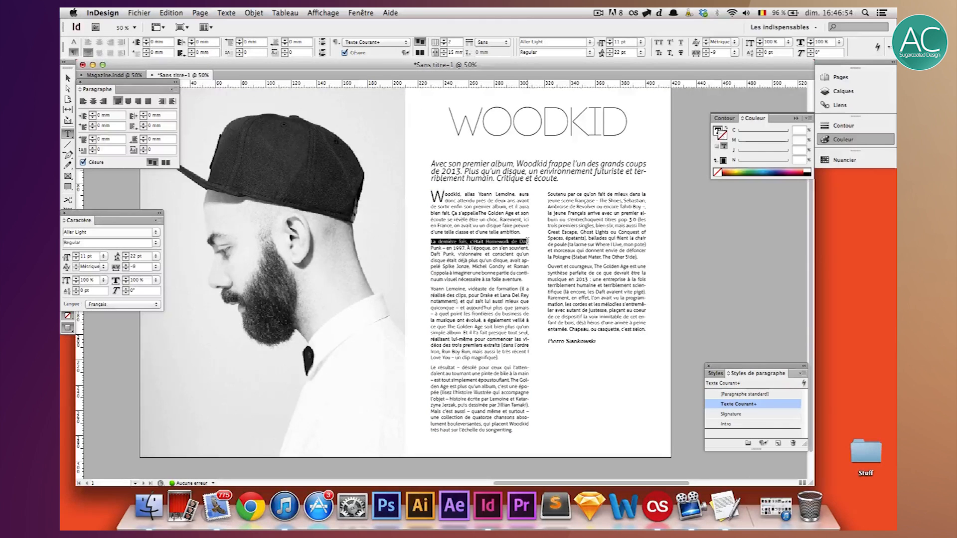
click(620, 53)
key(Right)
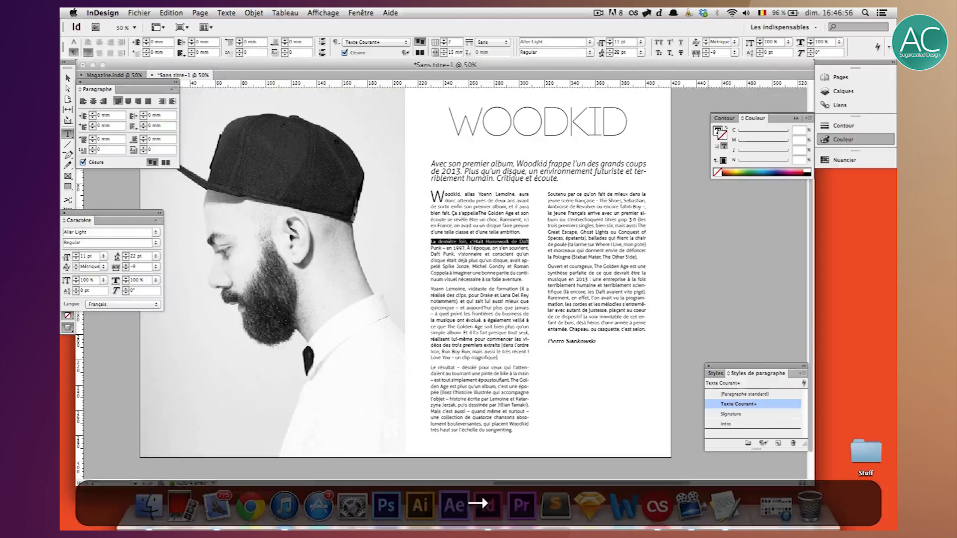
key(Left)
key(BackSpace)
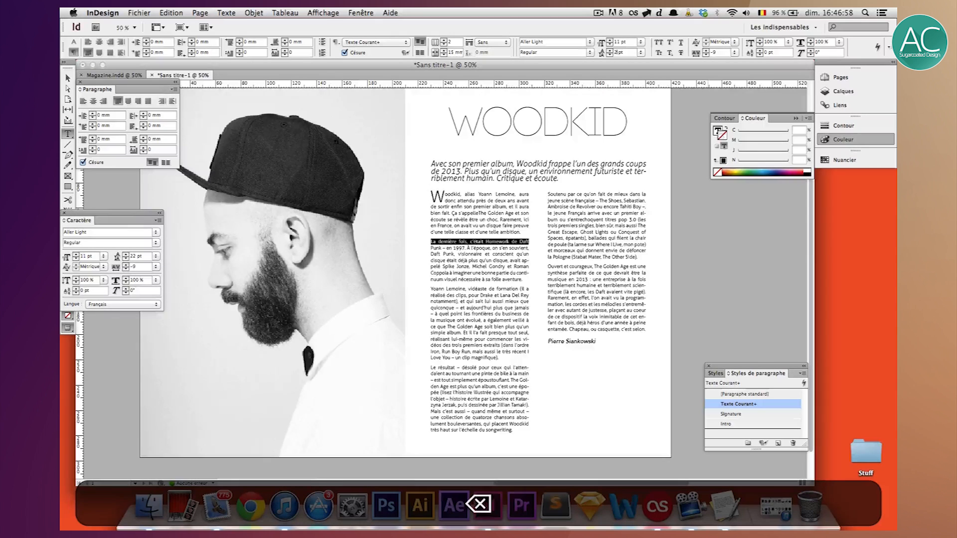
text(5)
key(Return)
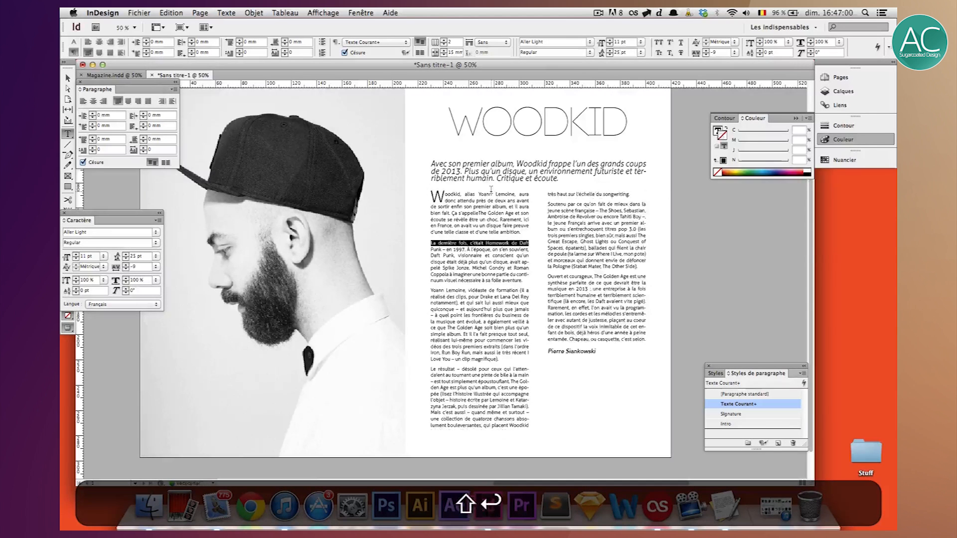
Try a leading of 25 pt on the first lines of the third and fourth article paragraphs
drag(429, 291, 531, 291)
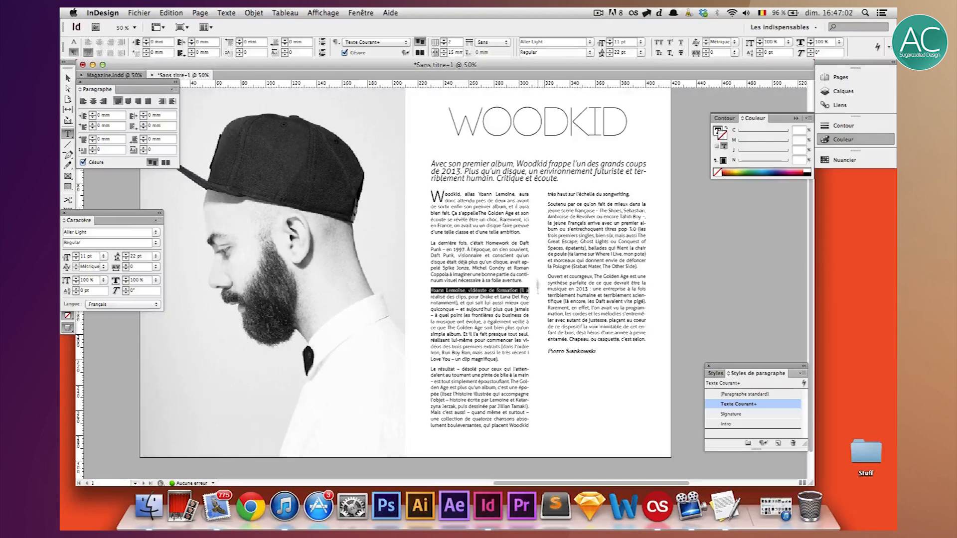
click(621, 51)
text(25)
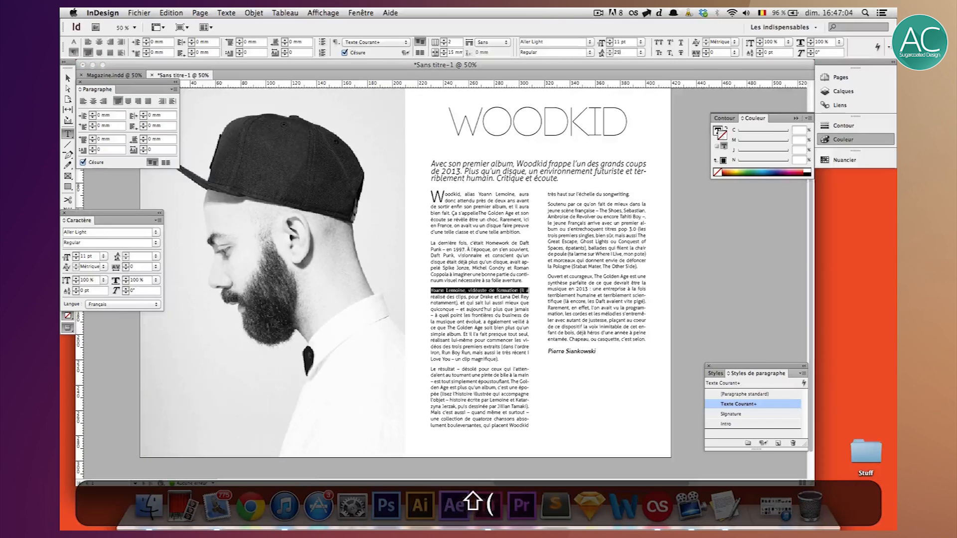
key(Return)
drag(430, 372, 536, 367)
triple_click(620, 52)
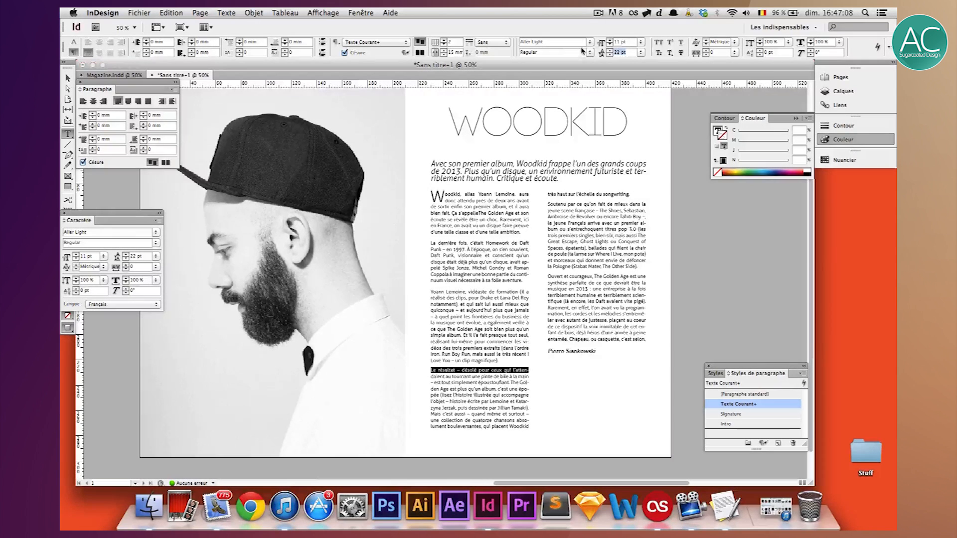
text(25)
key(Return)
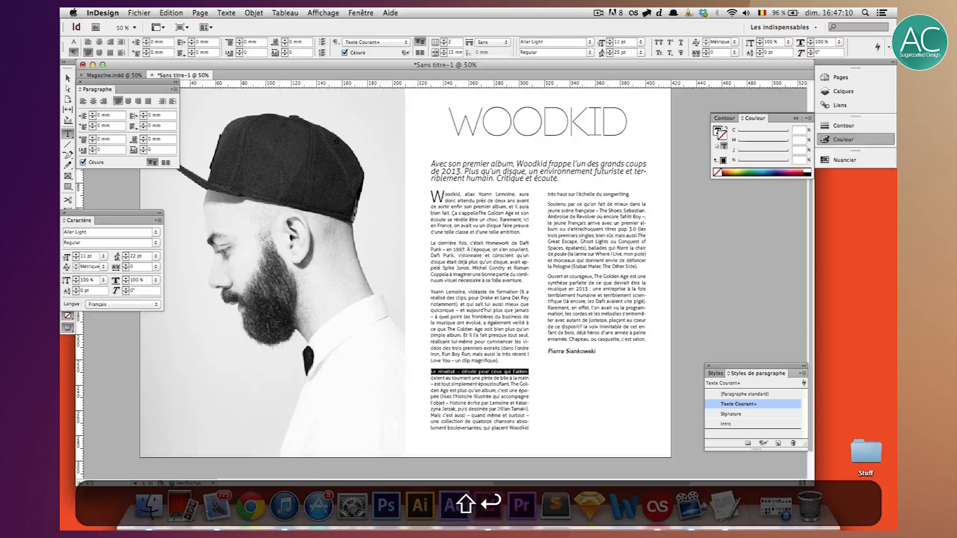
click(551, 268)
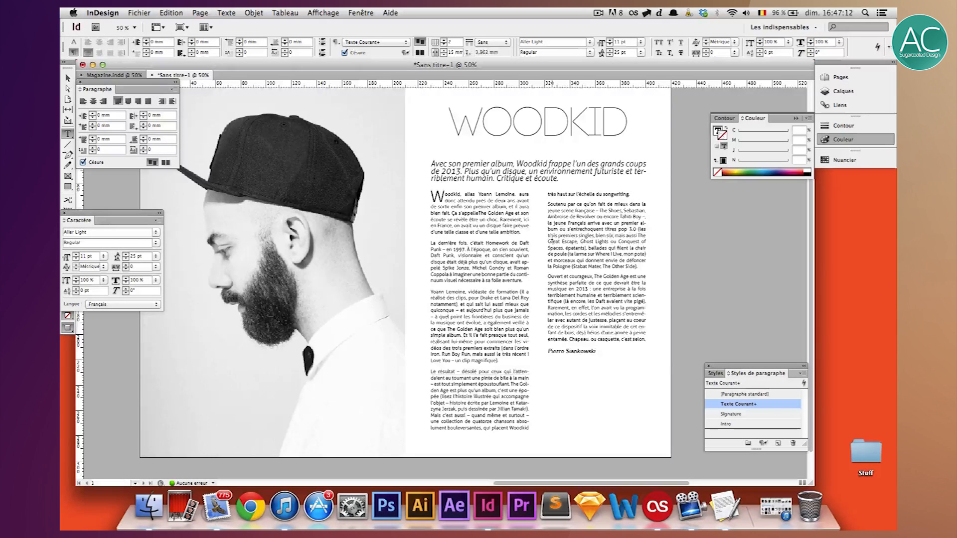
Undo the 25 pt leading changes on the first lines of the second, third and fourth paragraphs
key(super)
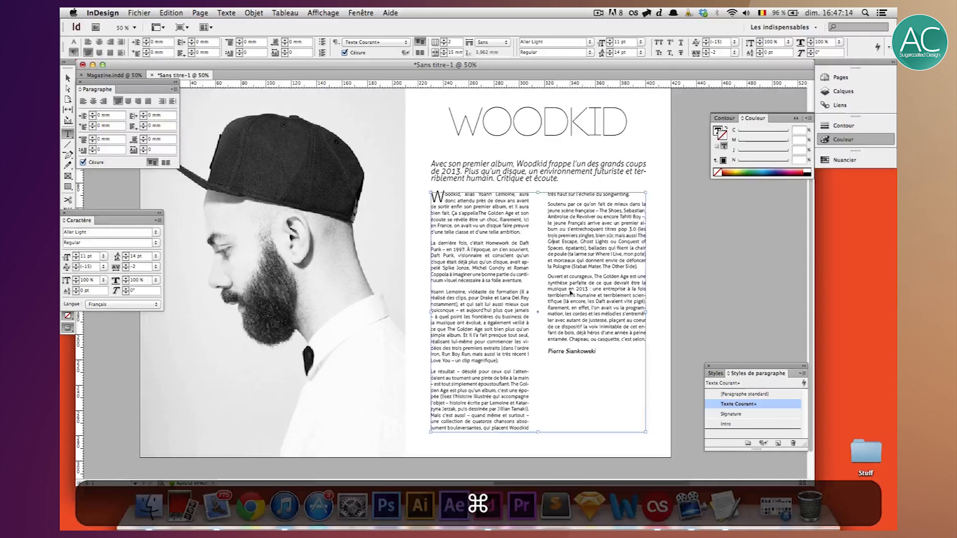
key(super+z)
key(super+z)
key(super+z)
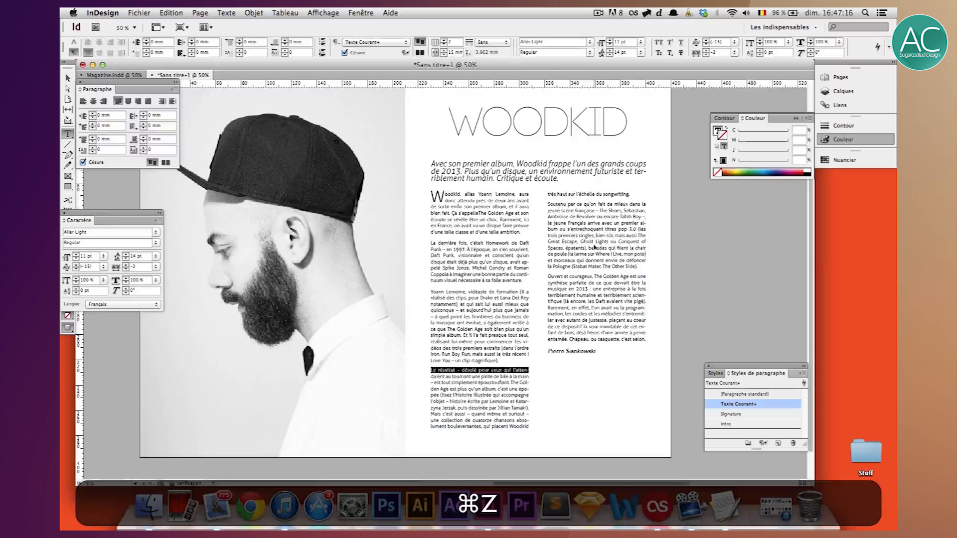
key(super+z)
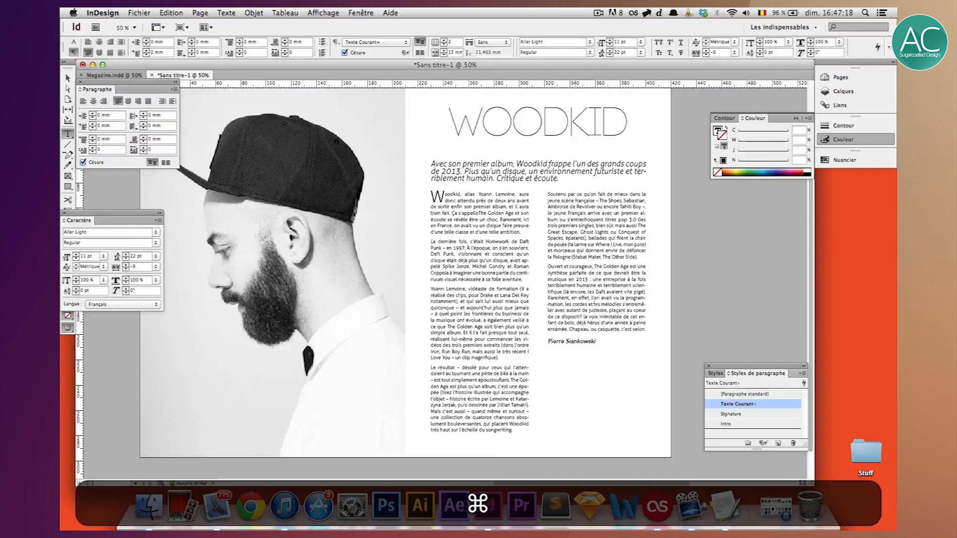
Show the layout guides and nudge the WOODKID title frame slightly up, just above the upper margin
click(68, 78)
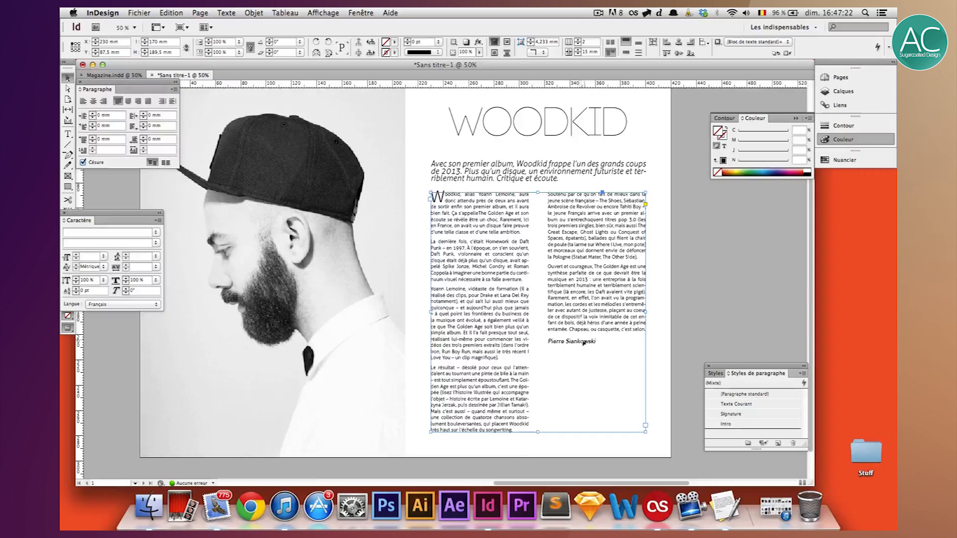
key(w)
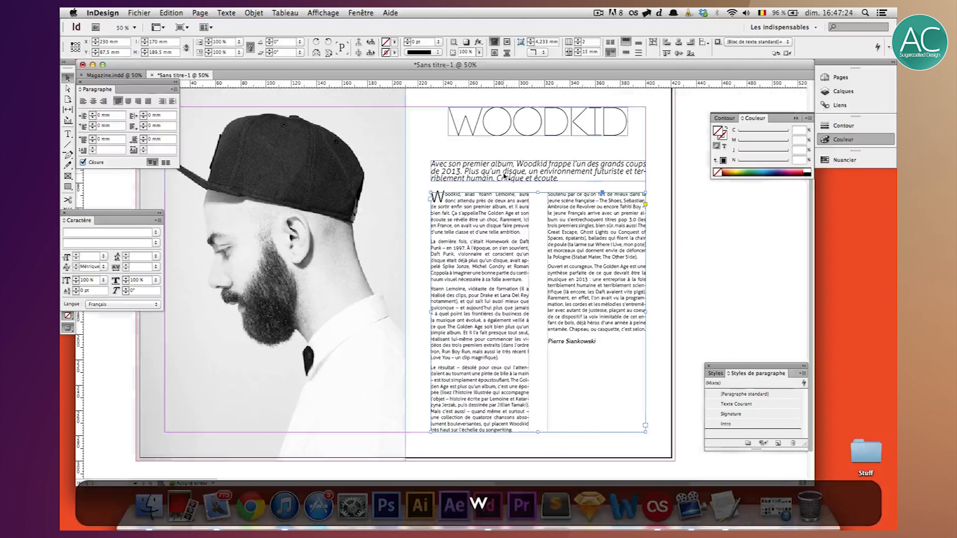
click(492, 130)
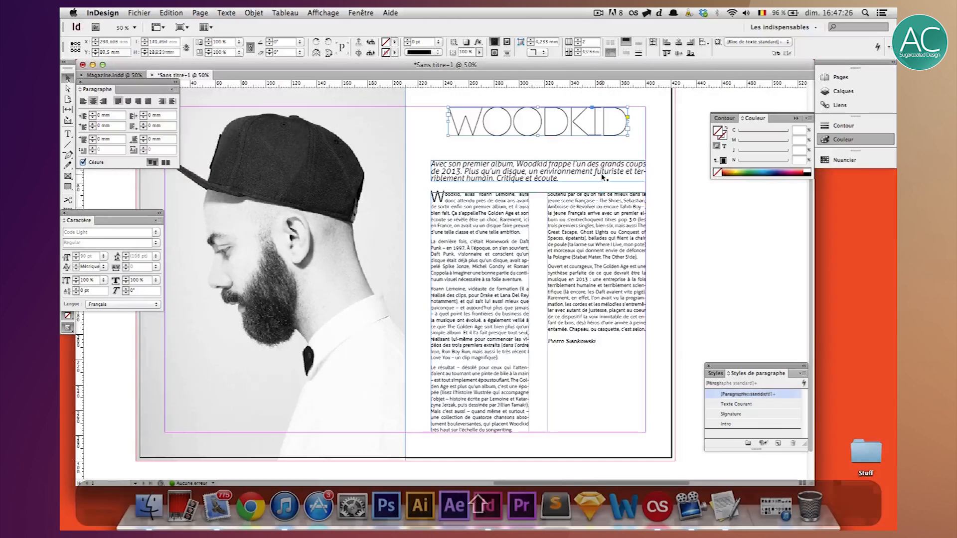
key(shift+Up)
key(shift+Up)
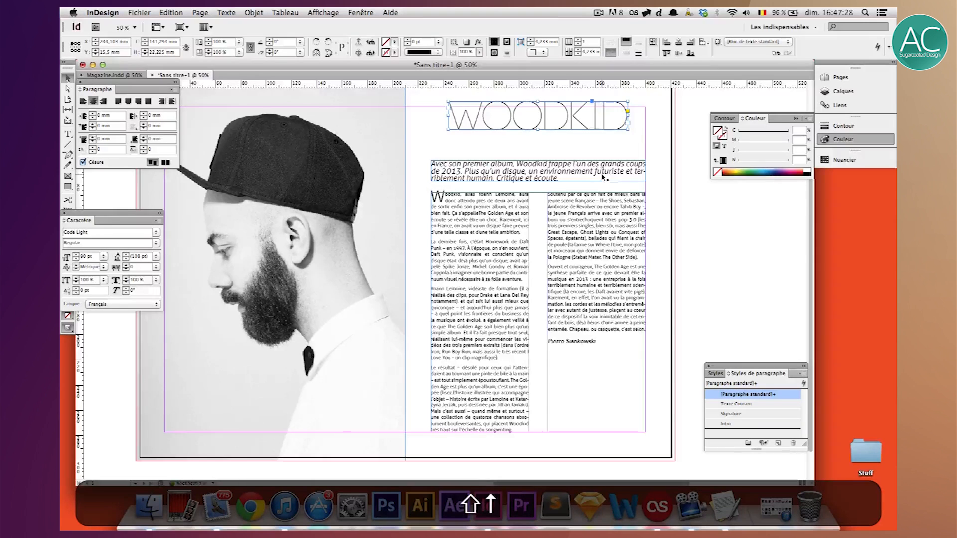
key(shift+Down)
Move the intro text frame up to a Y position of 55 mm, checking the spacing in preview mode
click(602, 177)
key(shift+Up)
key(shift+Up)
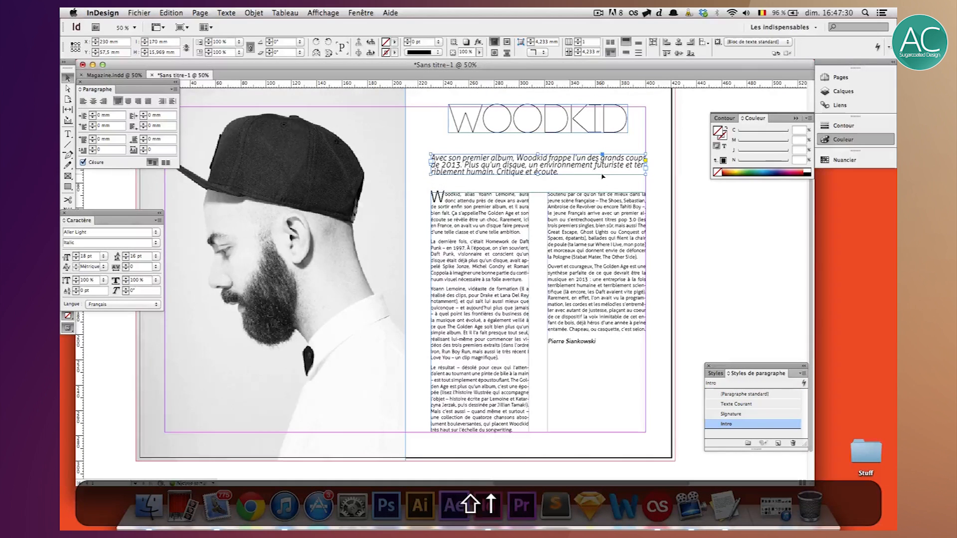
key(w)
click(705, 247)
scroll(718, 224, up, 3)
scroll(718, 224, down, 3)
click(539, 170)
key(shift+Up)
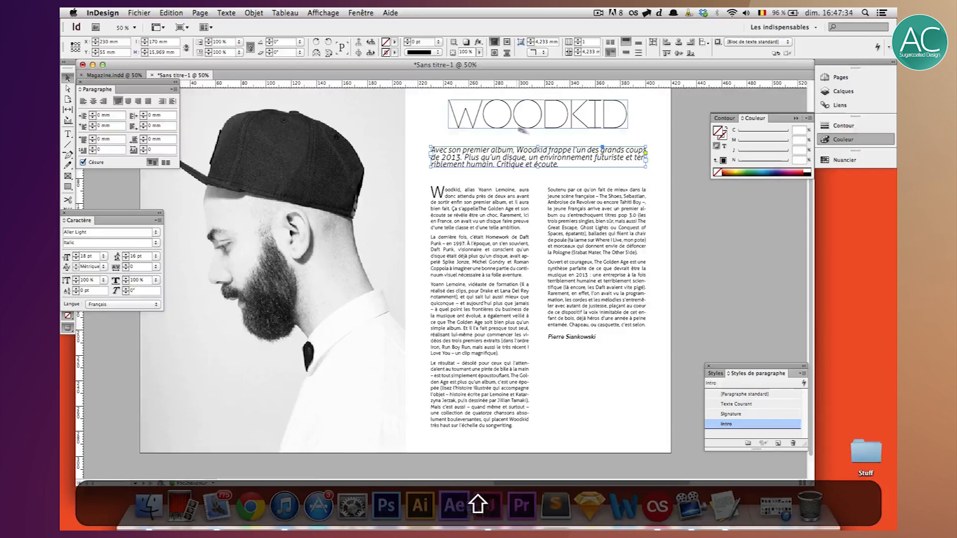
Compare the spread with the reference layout in Magazine.indd and return to the untitled document
click(719, 242)
key(super+minus)
key(super+equal)
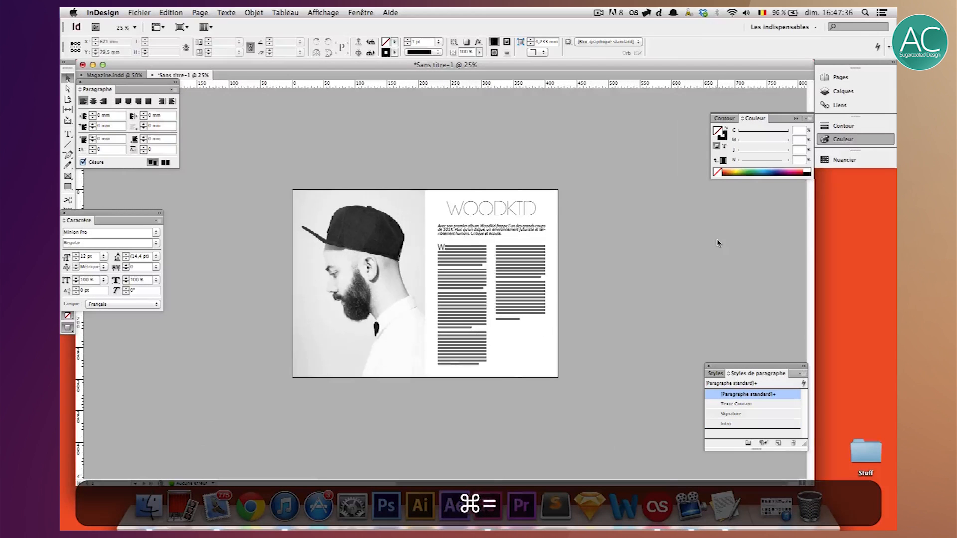
click(114, 75)
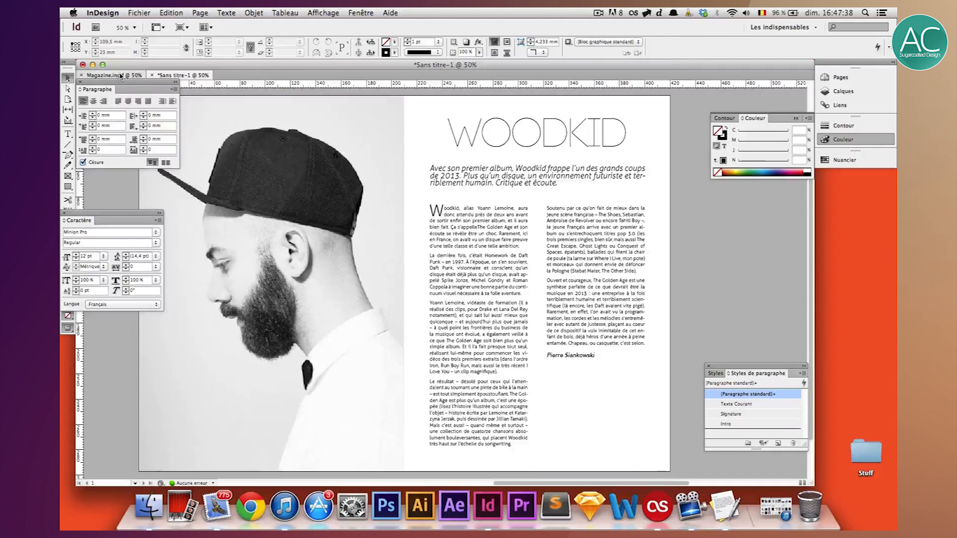
click(164, 75)
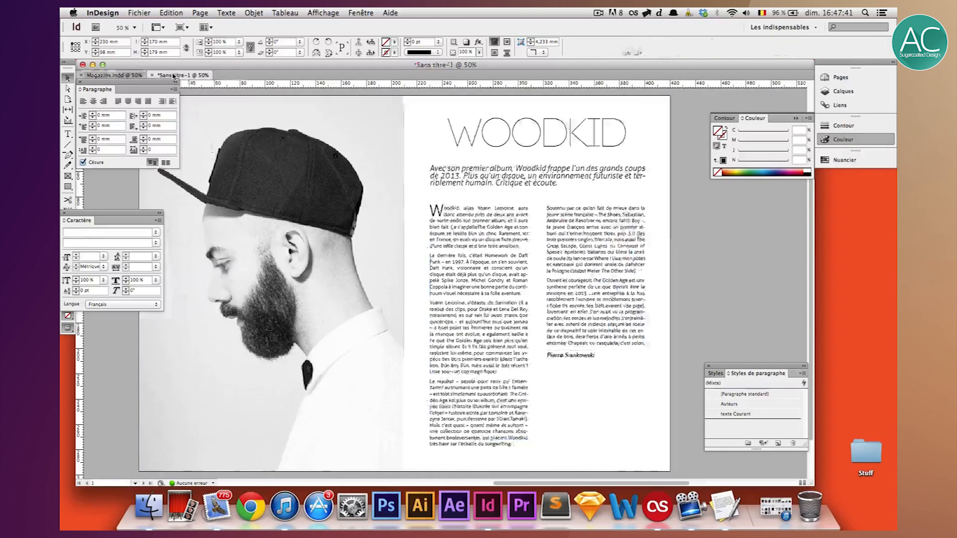
click(115, 74)
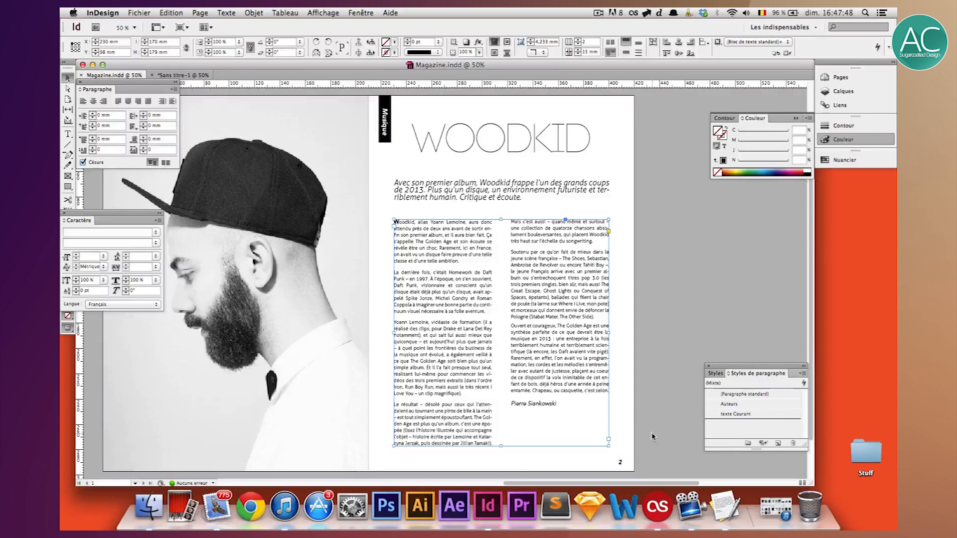
click(183, 74)
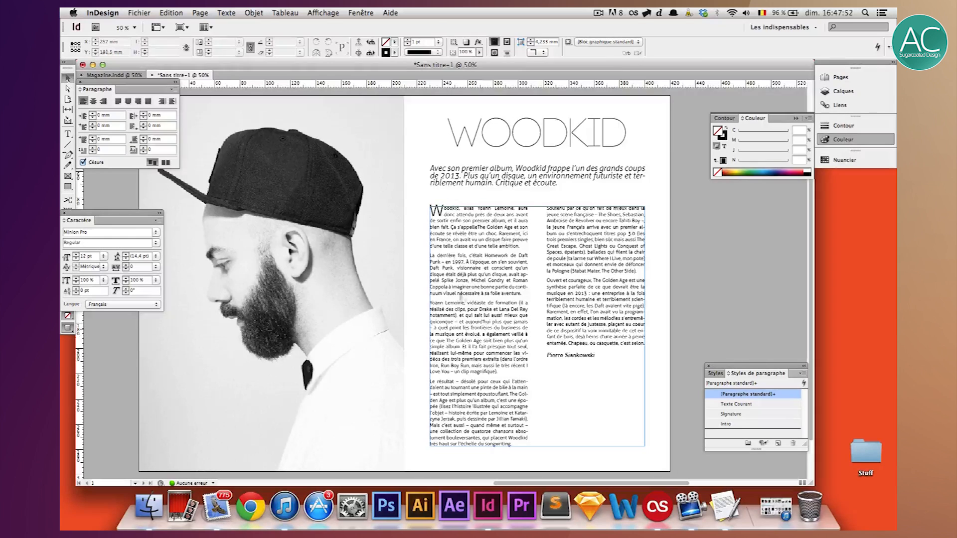
With guides shown, draw a narrow vertical rectangle about 10 mm wide and 37.5 mm high, from the bleed above the right page, beside the title
click(70, 185)
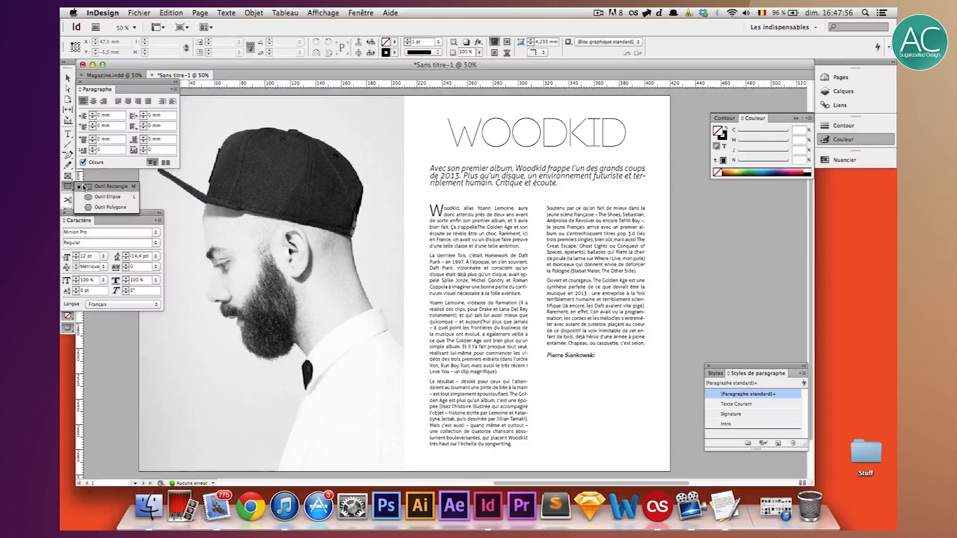
click(83, 186)
key(w)
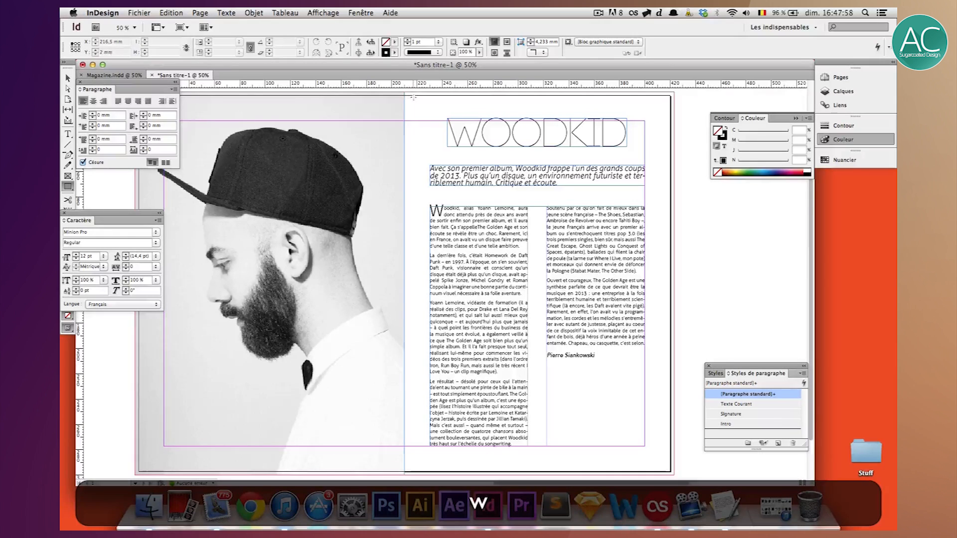
drag(413, 93, 427, 139)
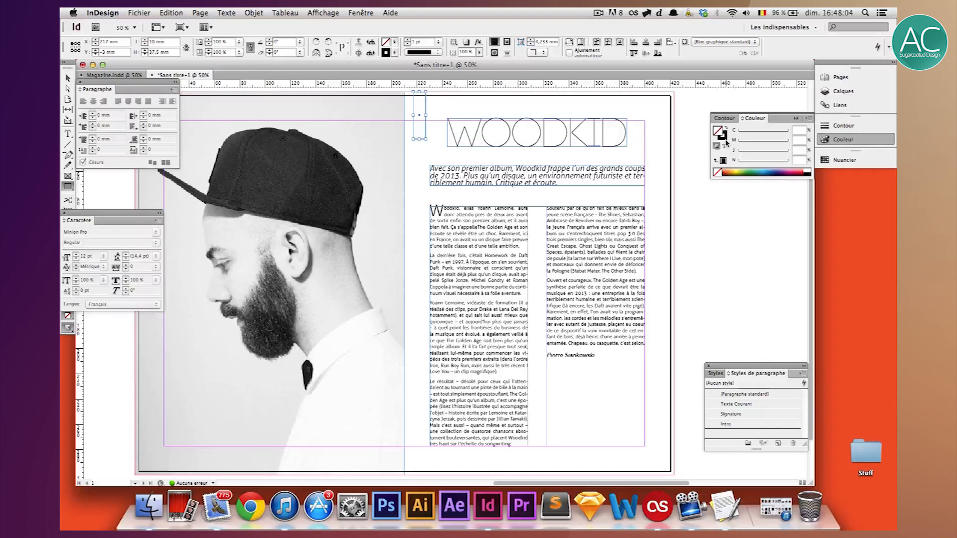
Fill the narrow vertical rectangle beside the WOODKID title with solid black and deselect it
click(845, 143)
click(845, 143)
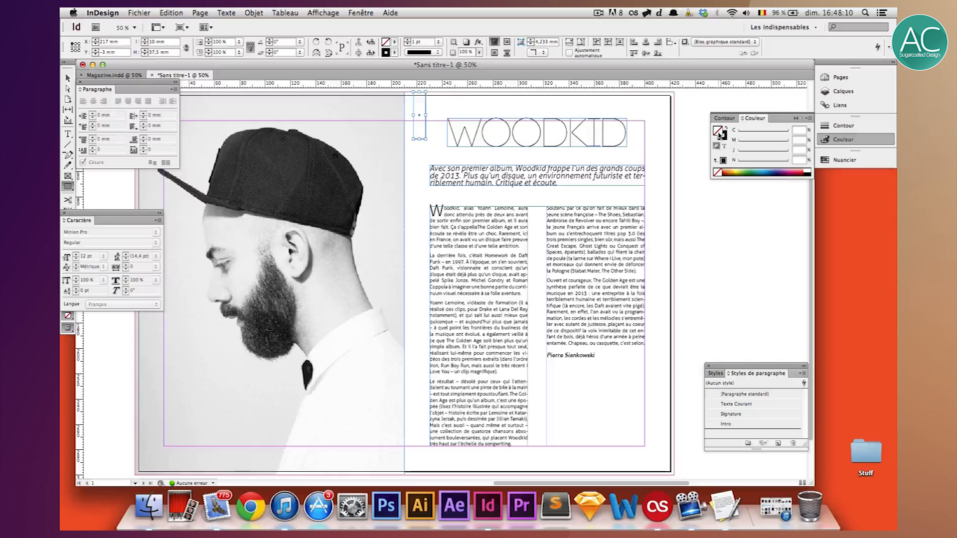
click(723, 161)
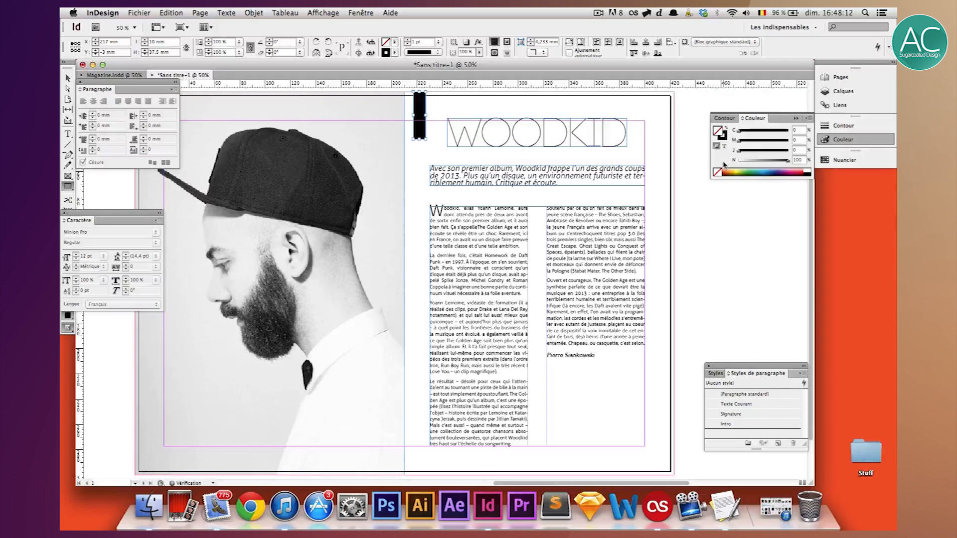
click(68, 79)
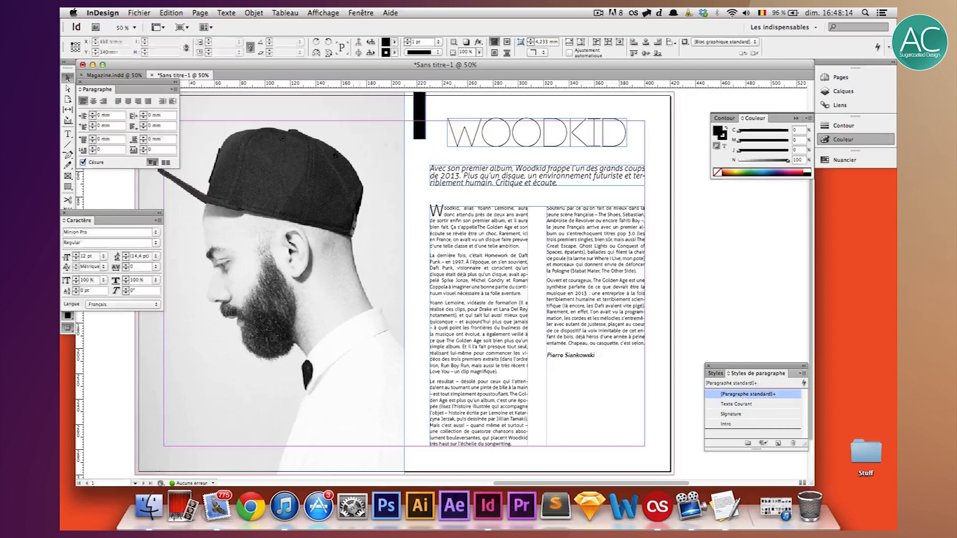
Draw a text frame about 51.5 mm wide and 9 mm high above the WOODKID title and enter "Musique" in it
click(67, 133)
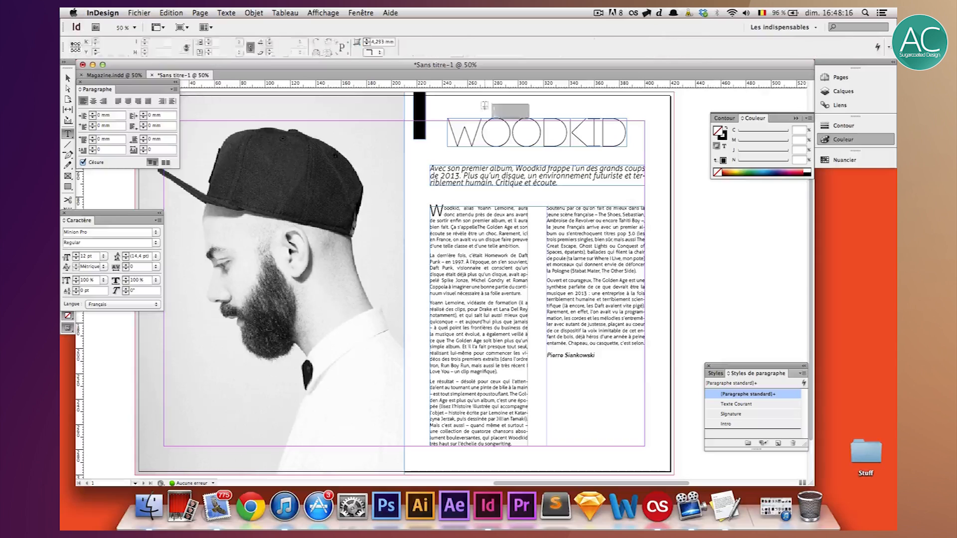
drag(458, 100, 523, 110)
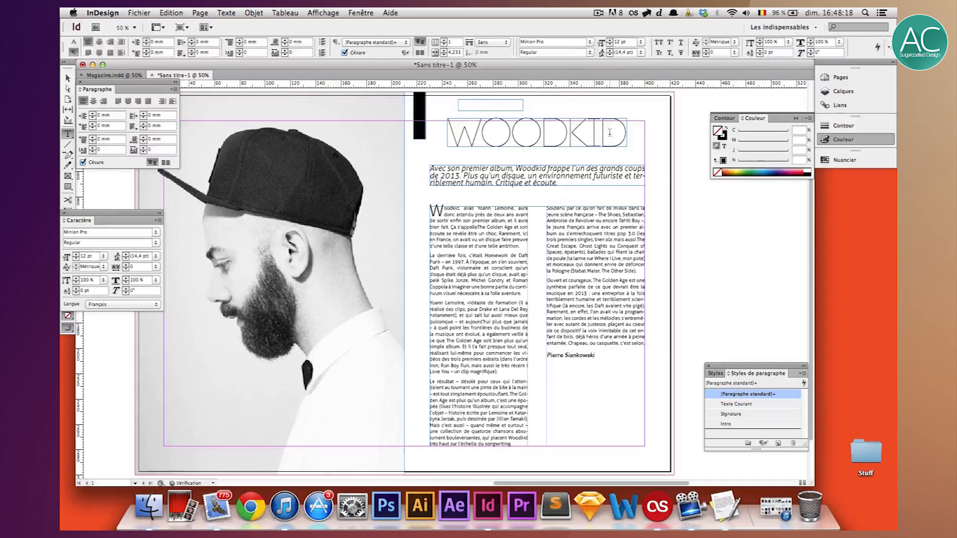
text(Msiq)
key(BackSpace)
text(uique)
key(BackSpace)
key(BackSpace)
key(BackSpace)
key(BackSpace)
key(BackSpace)
key(BackSpace)
text(usique)
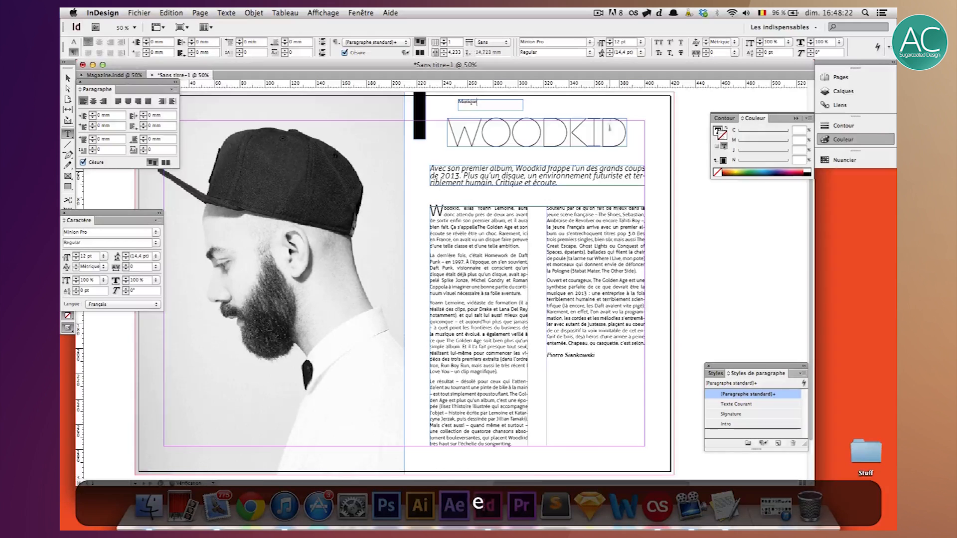
Format the word Musique in Avenir Heavy Oblique at 14 pt
key(super+a)
text(av)
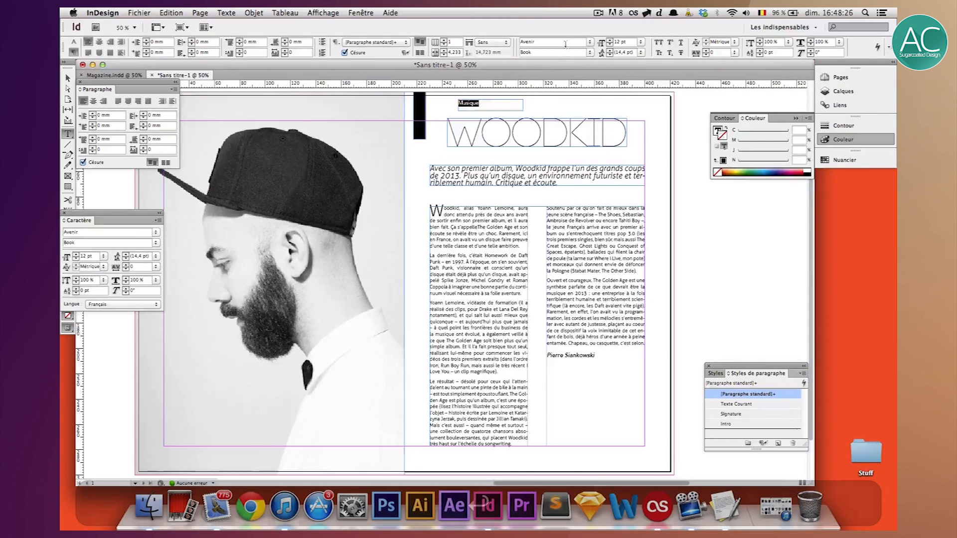
key(super+a)
text(hea)
key(Return)
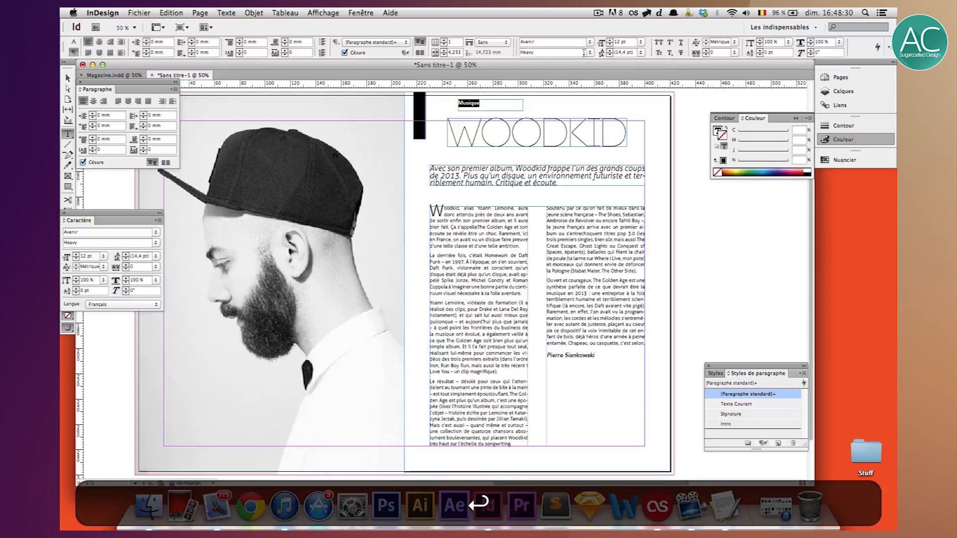
key(Down)
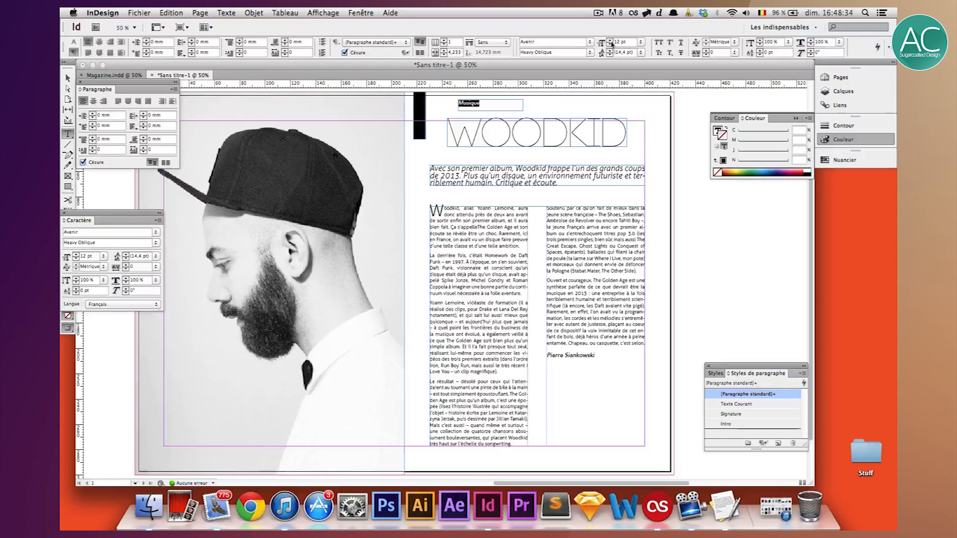
text(14)
key(Return)
click(68, 79)
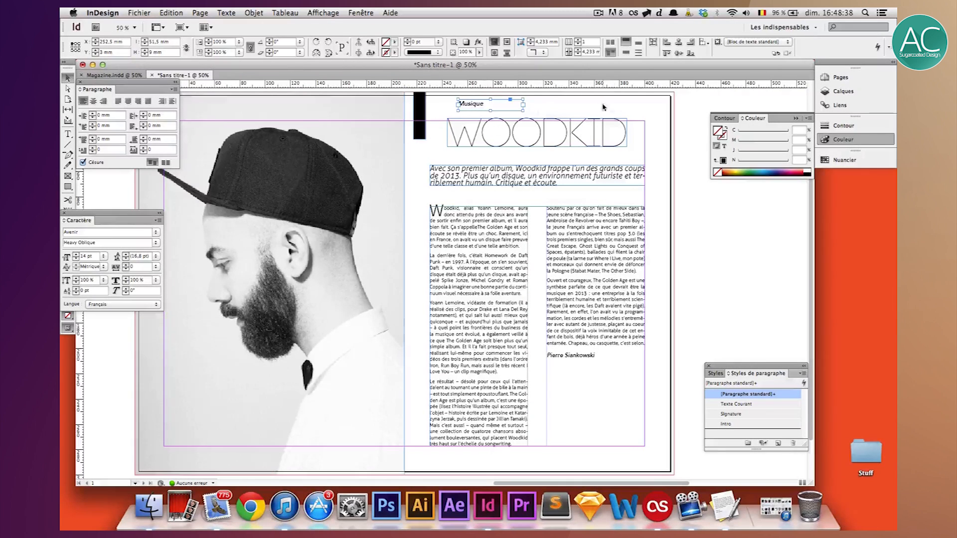
click(841, 140)
click(856, 141)
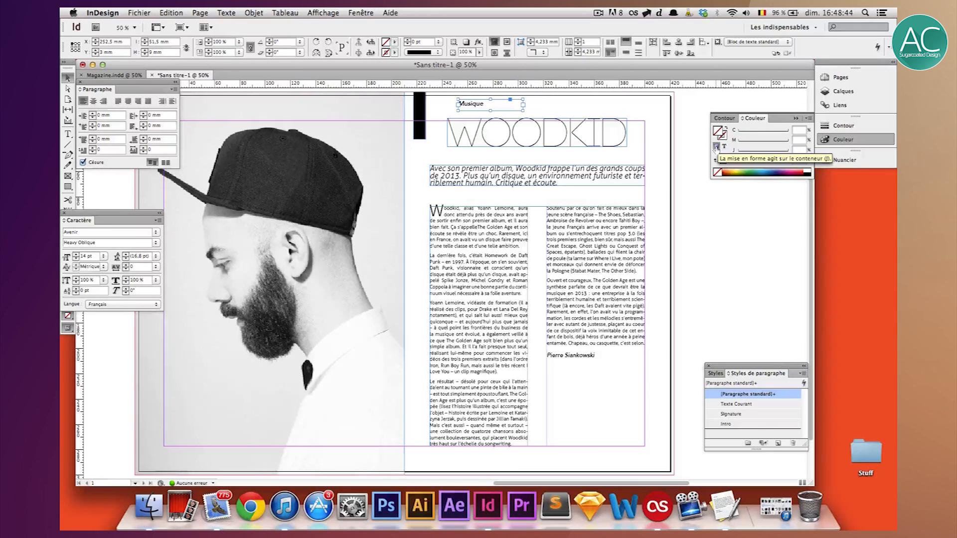
click(723, 161)
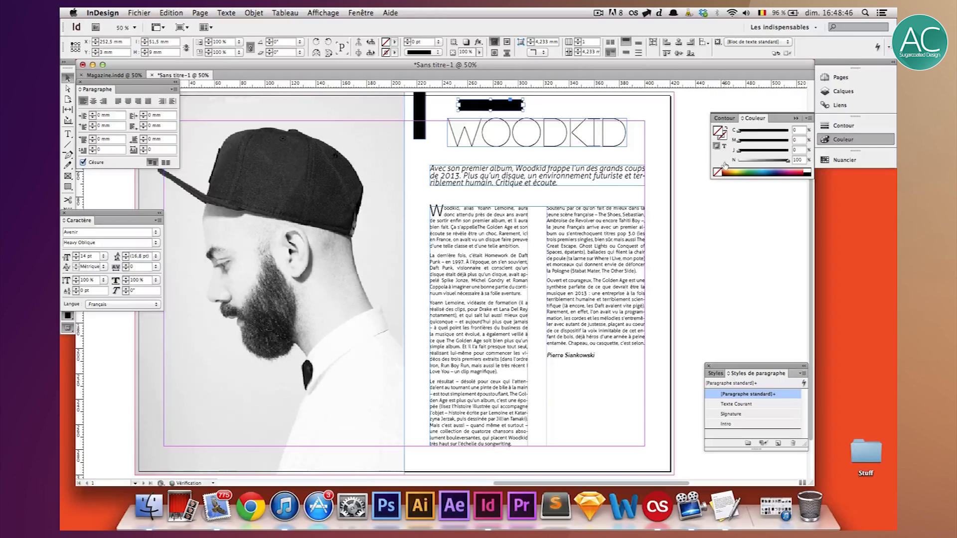
click(717, 172)
Colour the Musique text itself with a white fill and no stroke
click(724, 147)
click(808, 169)
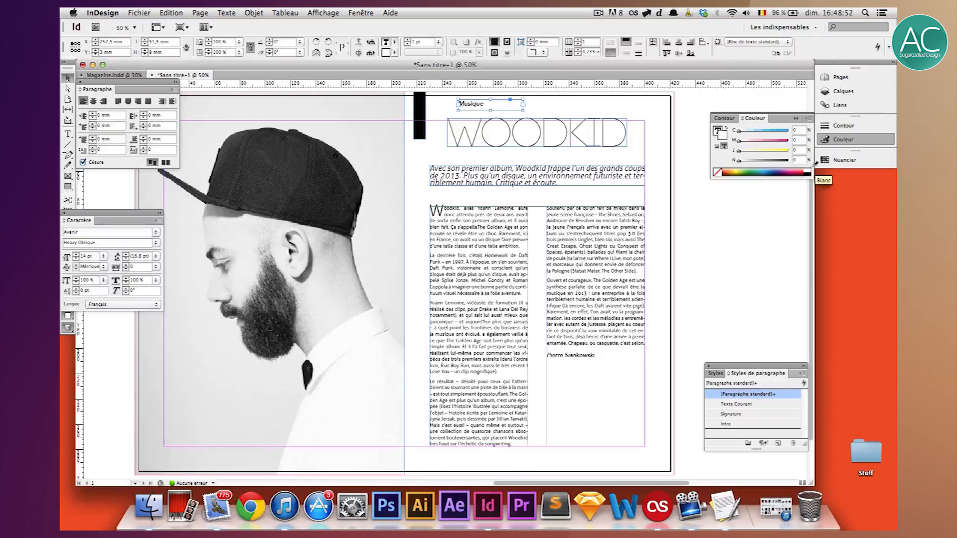
click(718, 173)
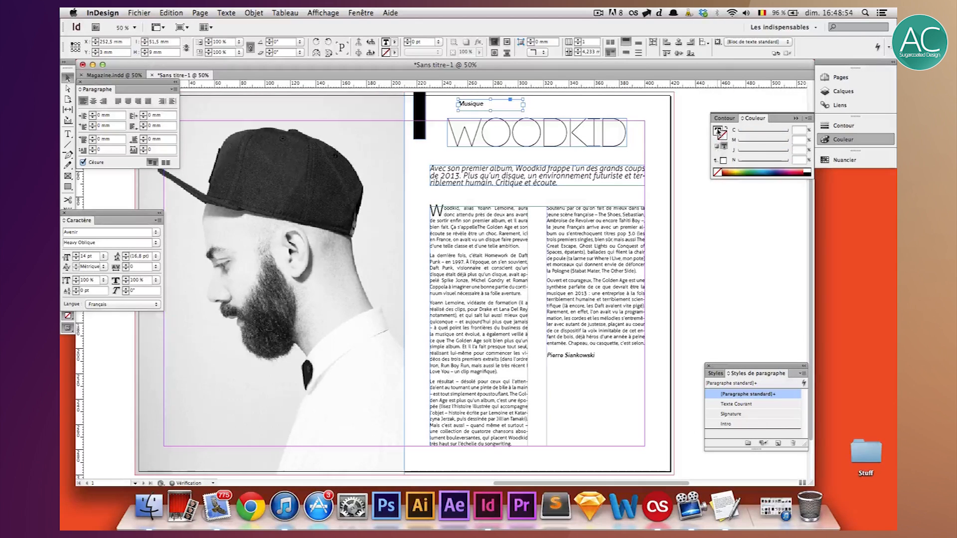
click(808, 169)
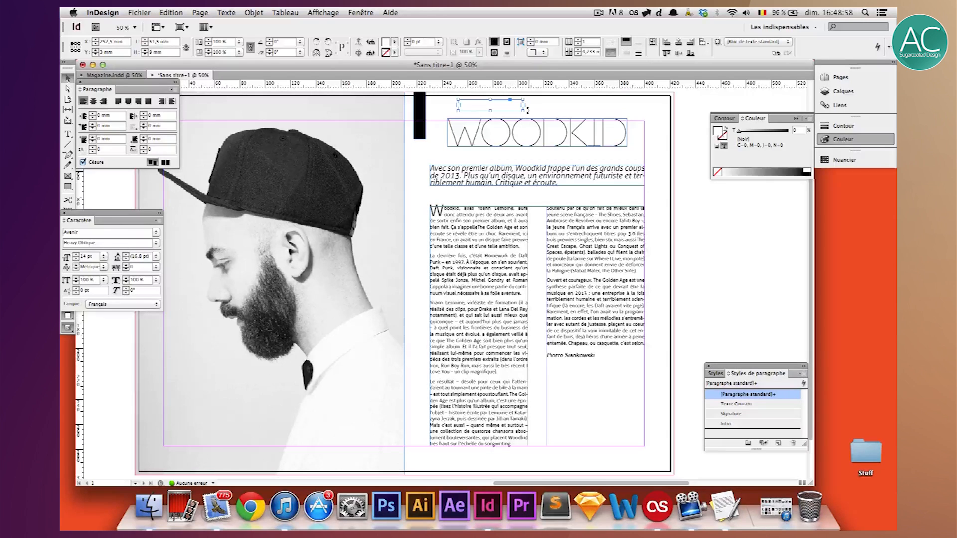
Rotate the Musique text frame to -90° and move it onto the black vertical rectangle
key(shift)
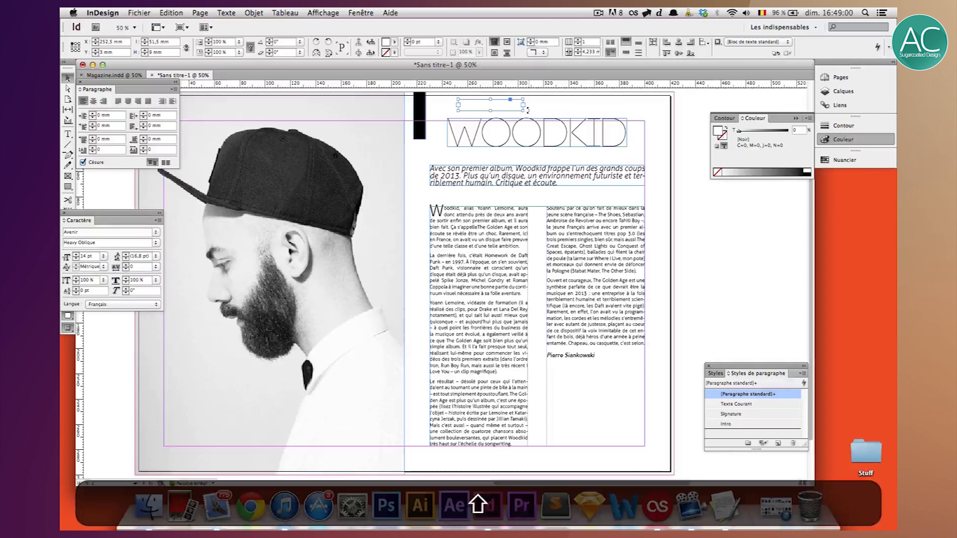
drag(528, 110, 488, 139)
drag(493, 107, 422, 117)
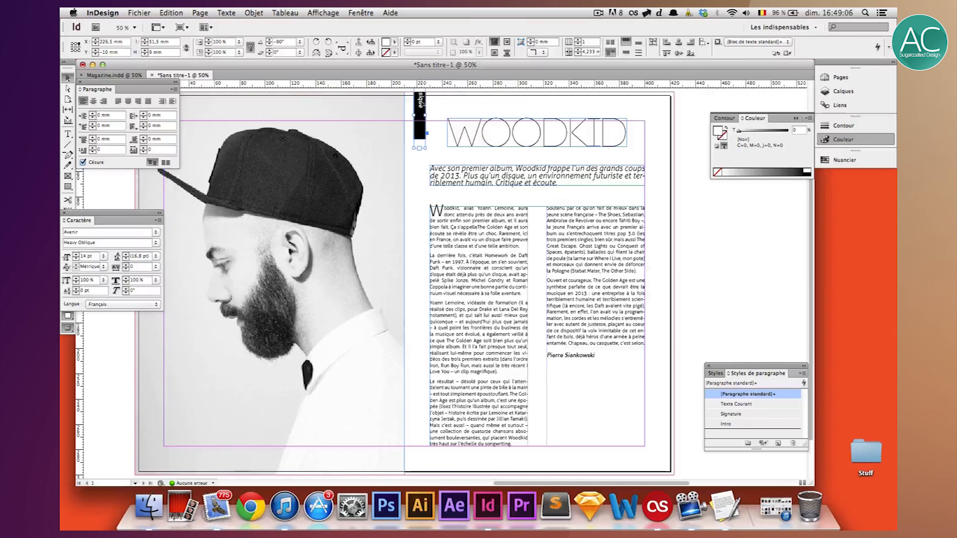
Fit the rotated Musique frame to its content and nudge it down within the black rectangle
right_click(421, 101)
mouse_move(481, 280)
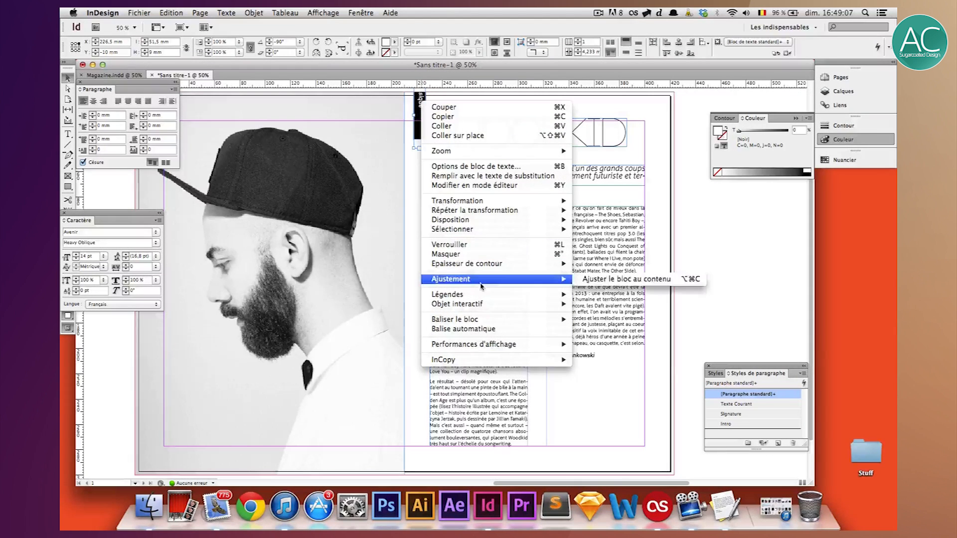
click(609, 281)
key(shift+Down)
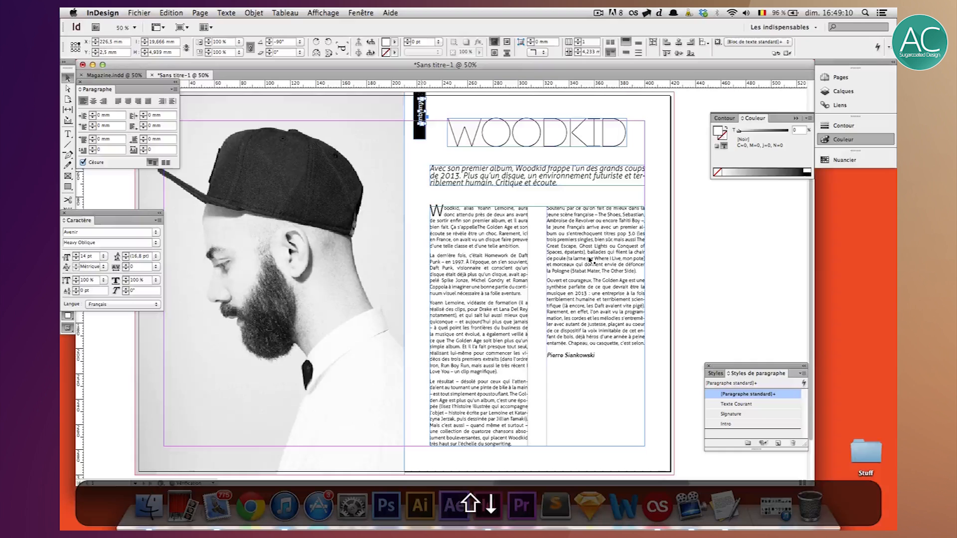
Select the Musique frame together with the black rectangle, align their horizontal centres, and deselect them
shift+click(422, 139)
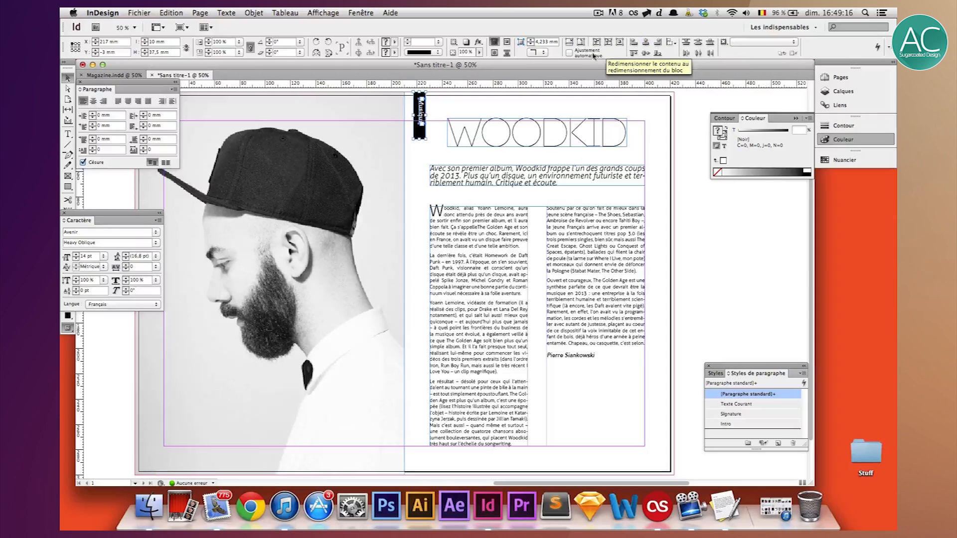
click(645, 42)
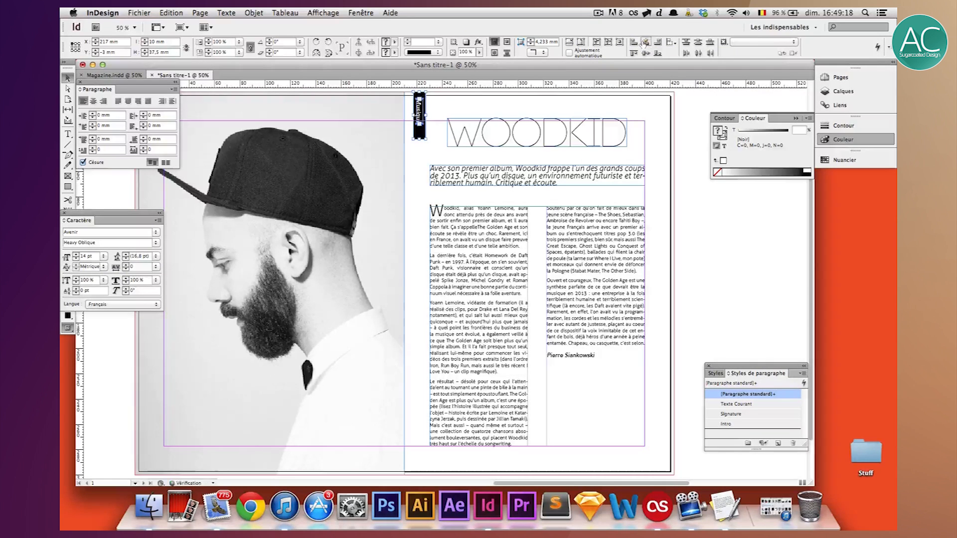
click(437, 111)
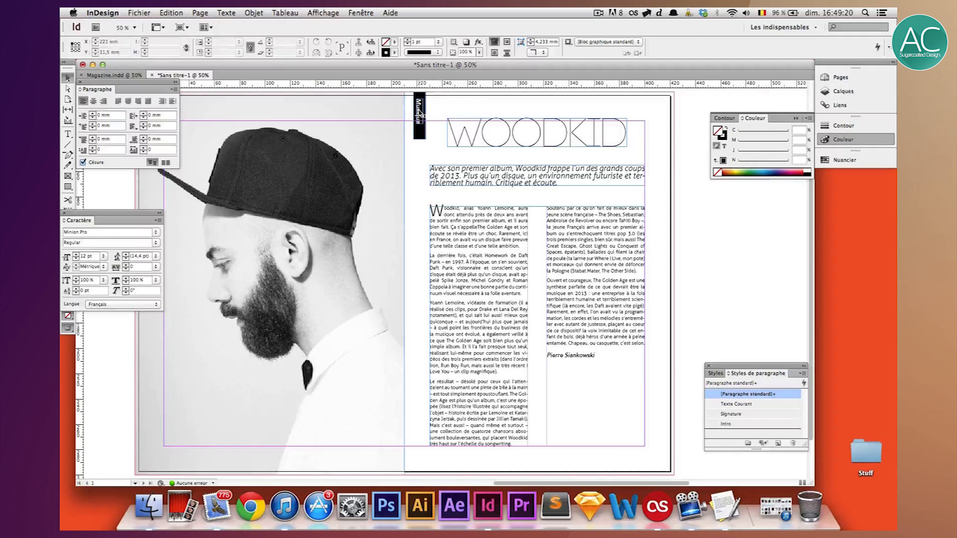
In preview mode, fine-tune the Musique label inside the black tab, nudging it down and slightly right to about X 225.469 mm, Y 6.25 mm
key(w)
key(super+equal)
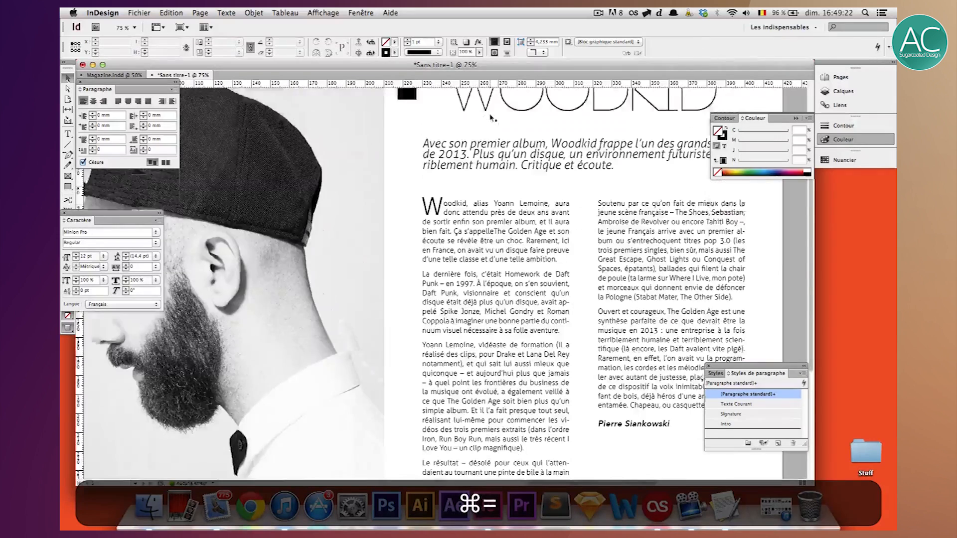
scroll(491, 118, up, 5)
click(408, 185)
key(shift+Down)
key(shift+Down)
key(Right)
key(Right)
key(Right)
key(Left)
key(Down)
click(490, 108)
key(super+minus)
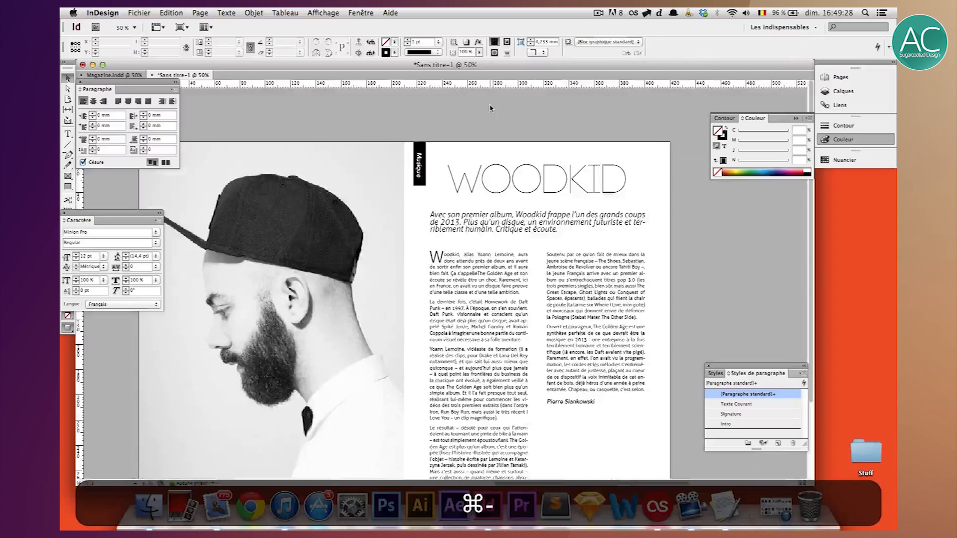
click(421, 169)
key(Right)
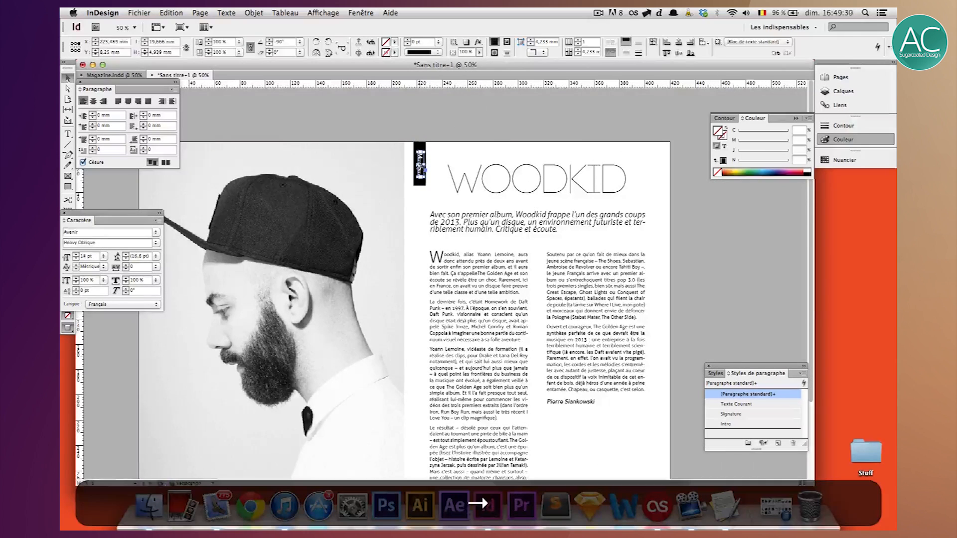
Show the layout guides again and look over the whole spread, including the tab, article columns and empty lower margin
click(465, 130)
key(w)
scroll(466, 130, right, 3)
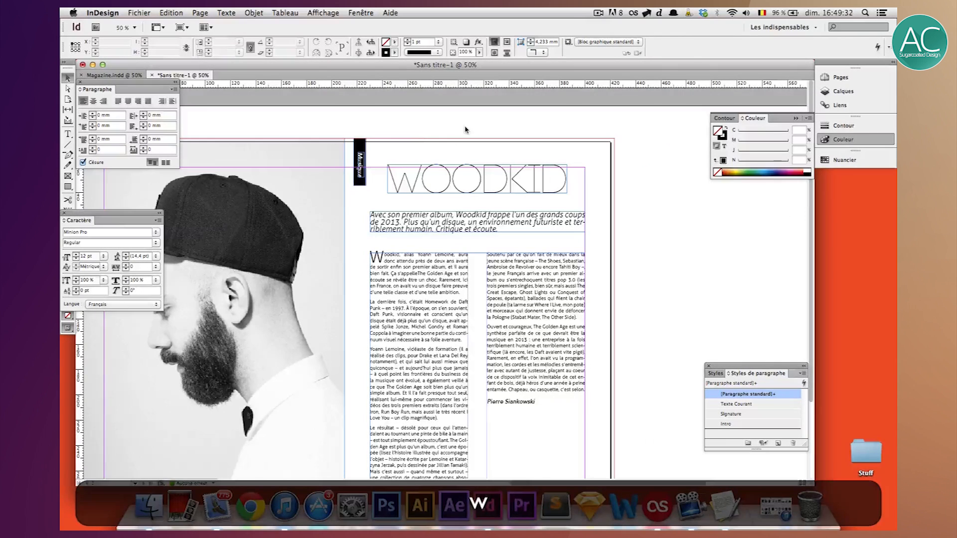
scroll(401, 135, down, 5)
scroll(402, 135, up, 5)
scroll(401, 136, left, 3)
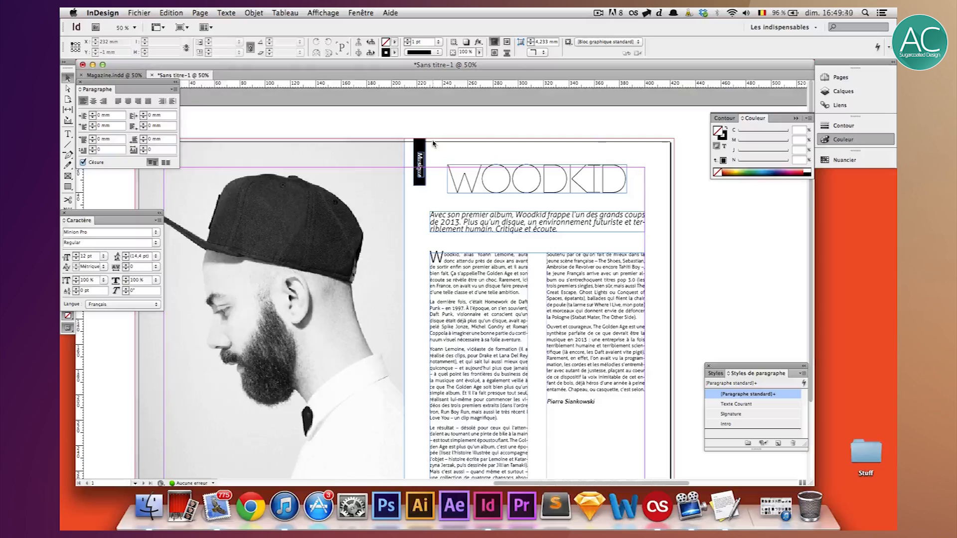
scroll(432, 144, down, 2)
scroll(433, 143, left, 3)
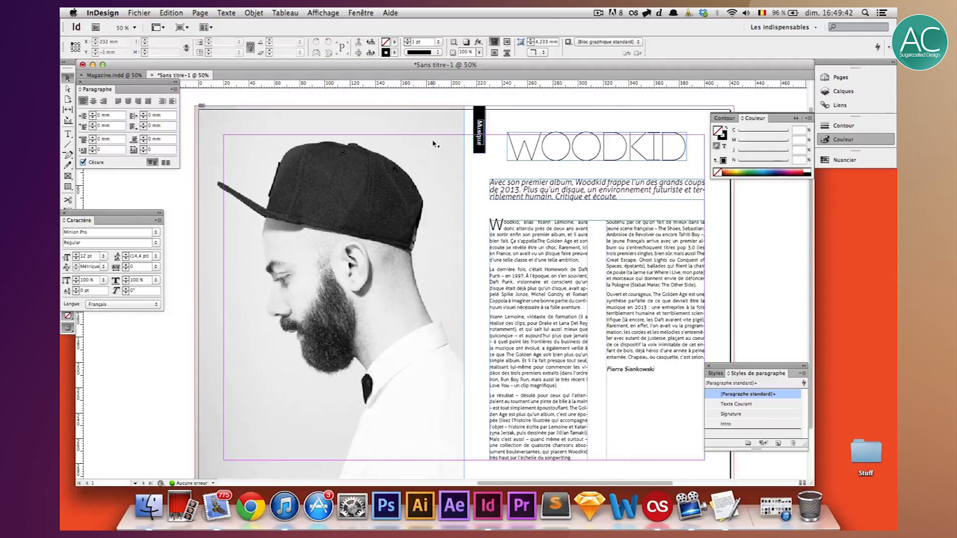
scroll(435, 145, right, 3)
scroll(434, 144, down, 2)
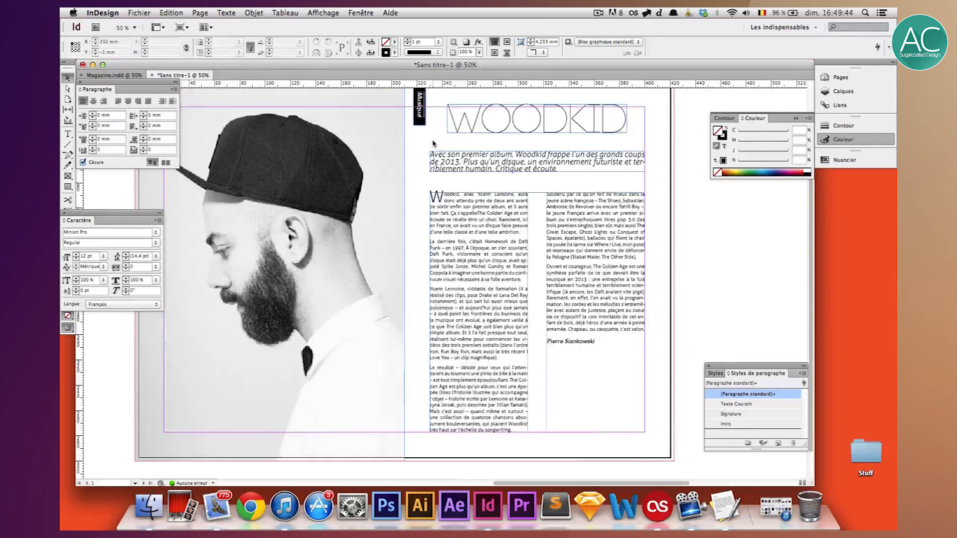
Draw a small text frame in the right page's lower margin, under the second column, and enter the page number 2
click(69, 136)
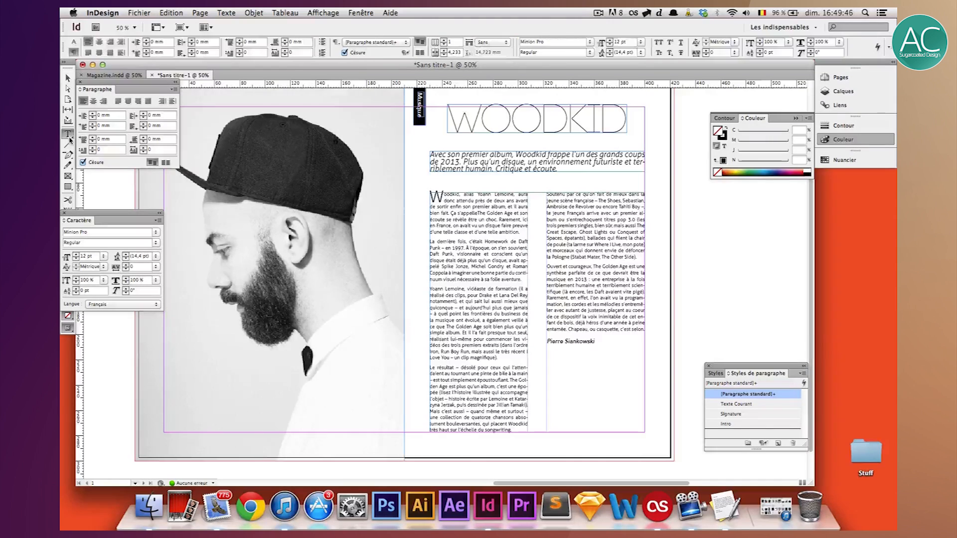
drag(551, 442, 574, 453)
text(2)
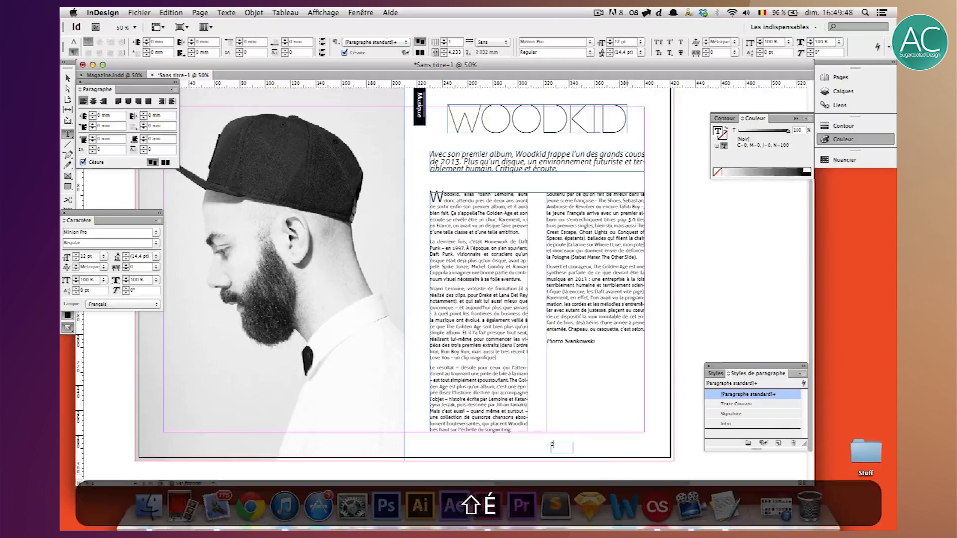
Select the page number 2 and copy the Musique label's character formatting onto it with the Eyedropper: Avenir Heavy Oblique, 14 pt
key(super+a)
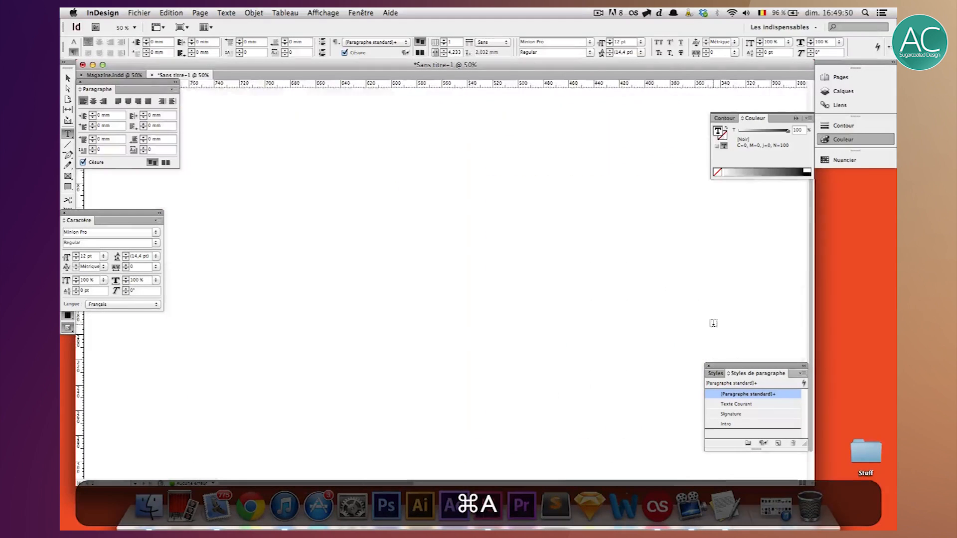
scroll(714, 323, right, 20)
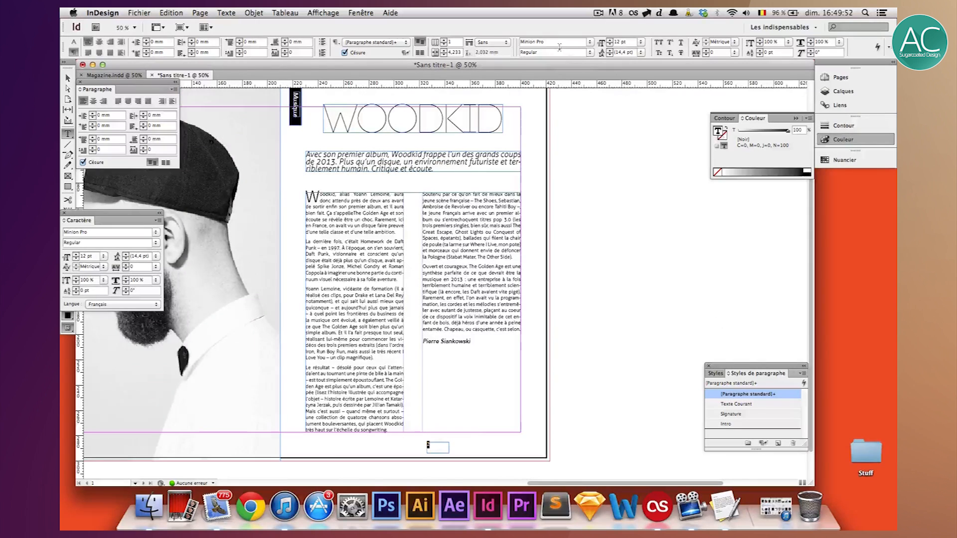
drag(537, 42, 501, 42)
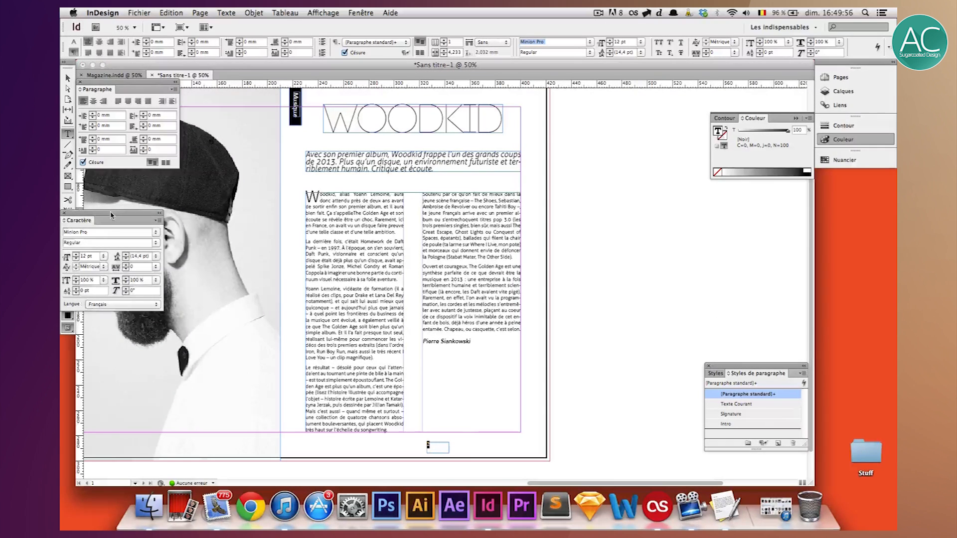
drag(109, 219, 176, 230)
click(68, 256)
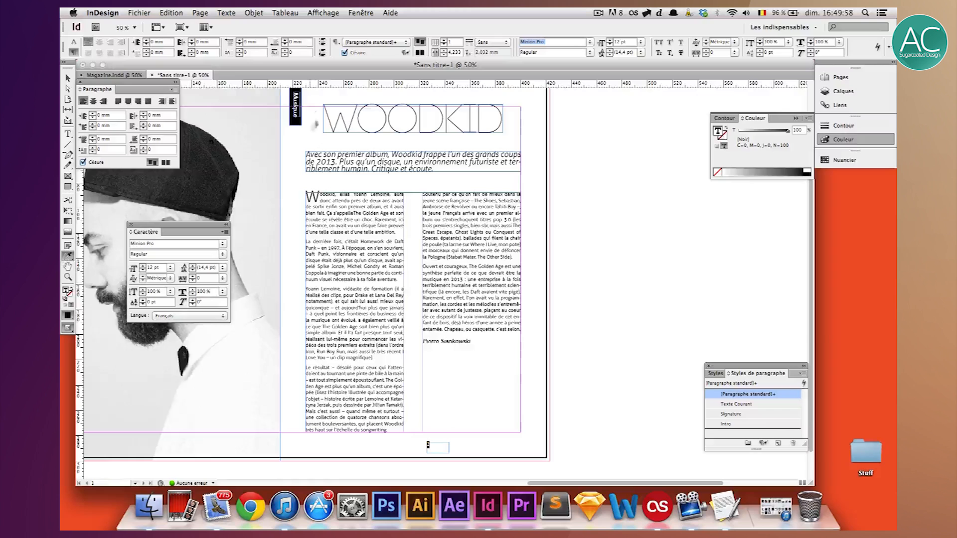
click(292, 100)
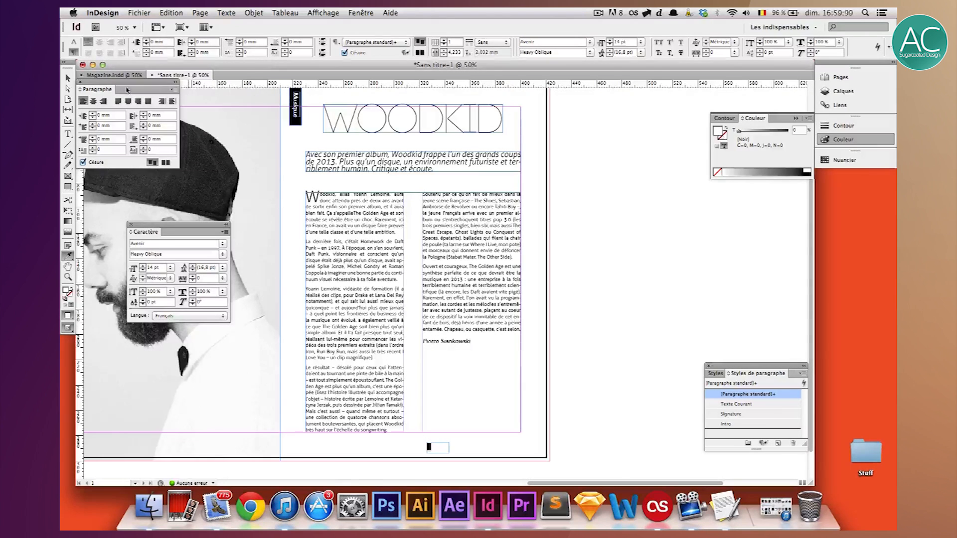
Select the page number's frame and set its text colour to 100% black
click(68, 78)
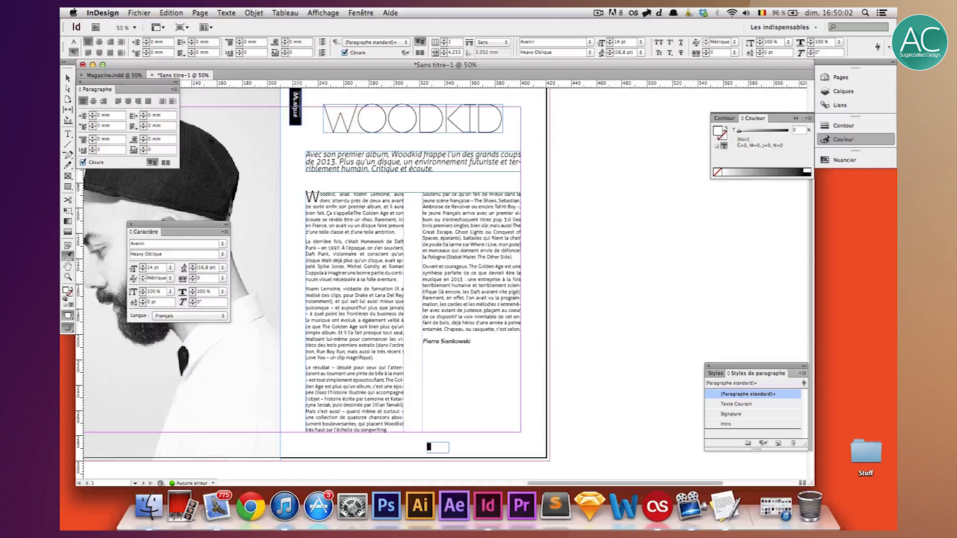
click(68, 78)
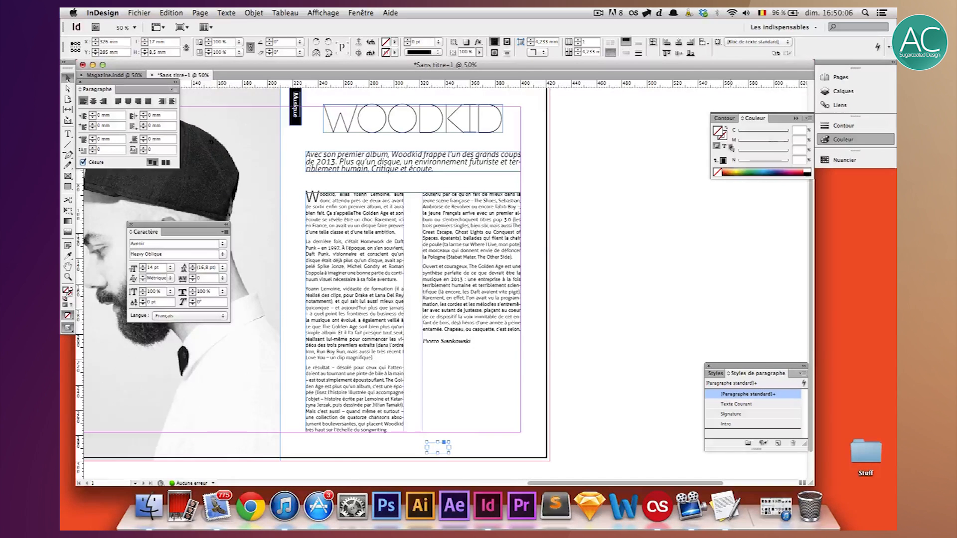
click(723, 147)
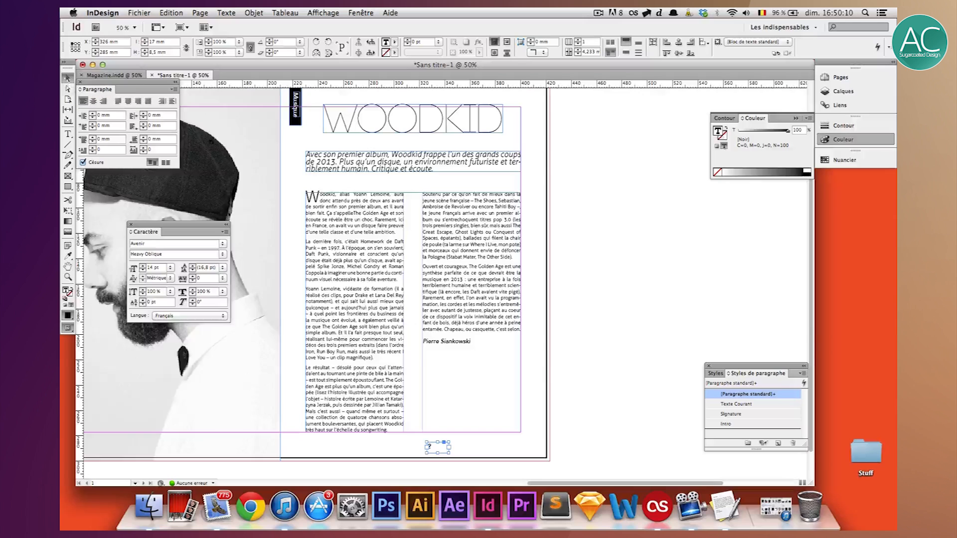
click(414, 462)
Fit the page number's frame to its content
click(449, 449)
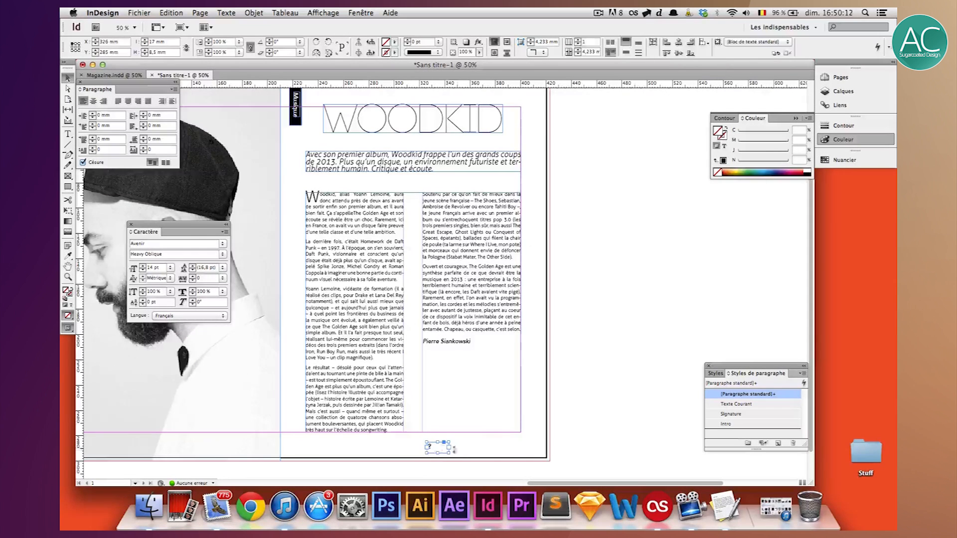
right_click(438, 447)
mouse_move(466, 353)
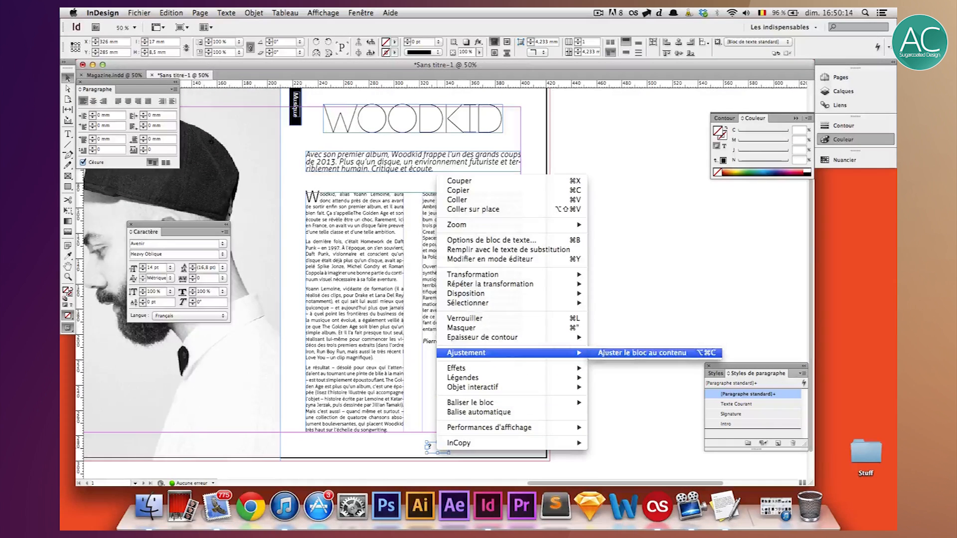
click(605, 353)
Move the page number horizontally through the lower margin towards the second column's outer edge
key(shift+Right)
key(shift+Right)
key(shift+Right)
key(shift+Right)
key(shift+Right)
key(shift+Right)
key(shift+Right)
key(shift+Right)
key(shift+Right)
key(shift+Right)
key(shift+Right)
key(shift+Right)
key(shift+Right)
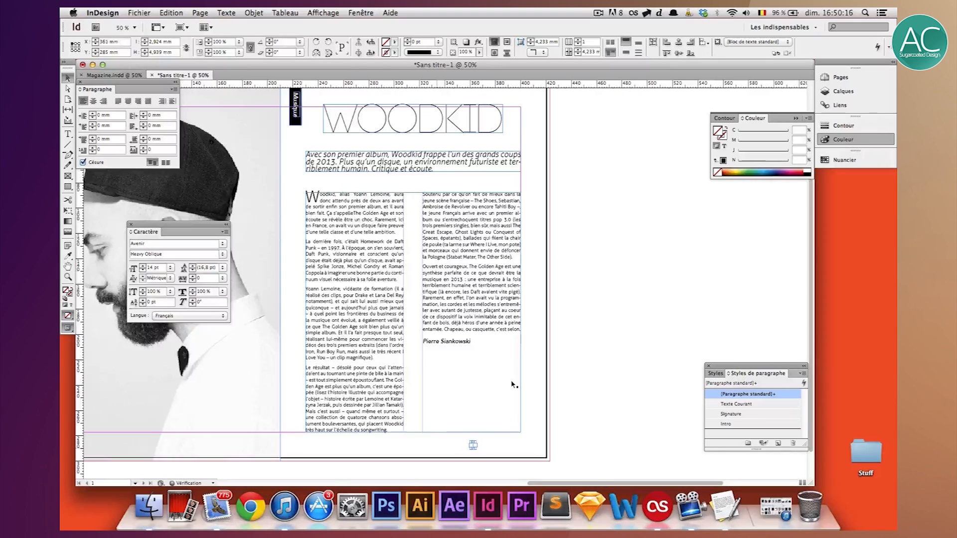
key(shift+Right)
key(shift+Right)
key(shift+Right)
key(shift+Right)
key(shift+Right)
Fine-tune the page number so it sits just below the bottom margin guide, flush with the second column's outer edge
key(w)
key(w)
key(Right)
key(shift+Up)
key(shift+Up)
key(shift+Right)
key(shift+Right)
key(shift+Up)
key(shift+Right)
key(Left)
key(super+equal)
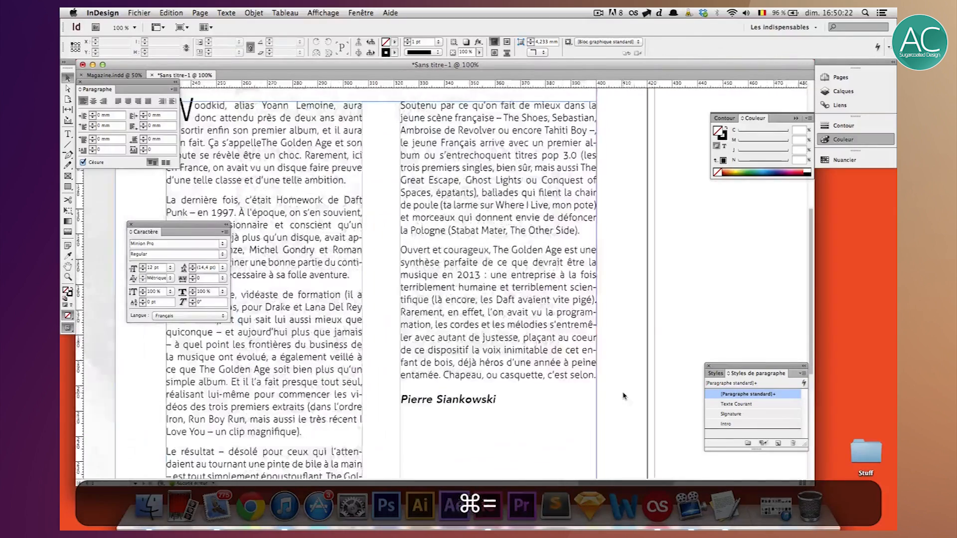
key(Left)
key(Up)
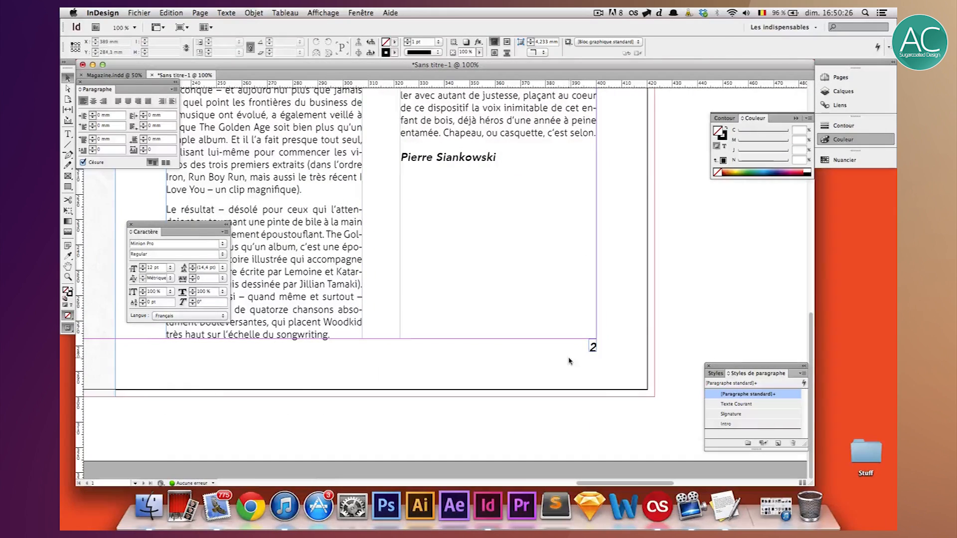
Review the complete spread at 50% zoom, moving the Caractère panel away from the portrait's face
key(super+minus)
scroll(570, 361, left, 5)
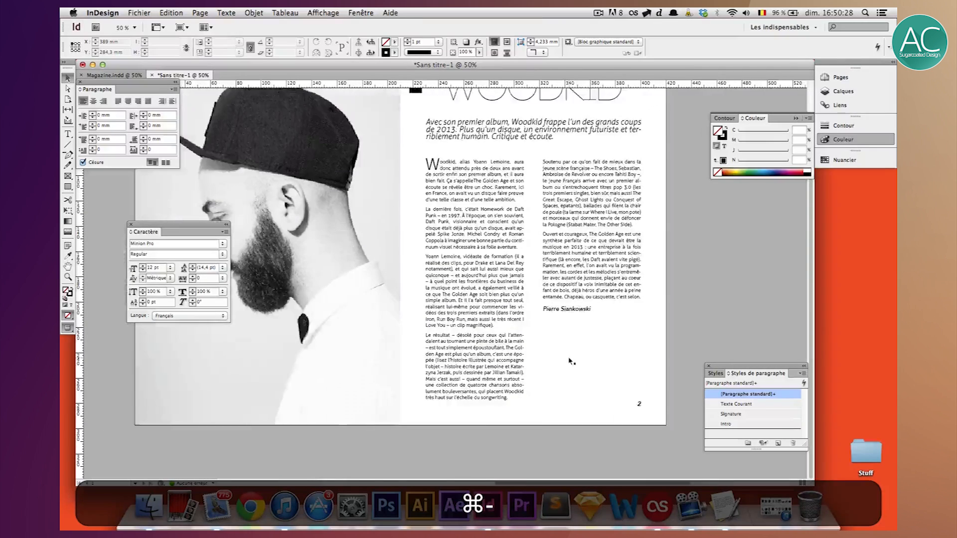
scroll(570, 359, up, 3)
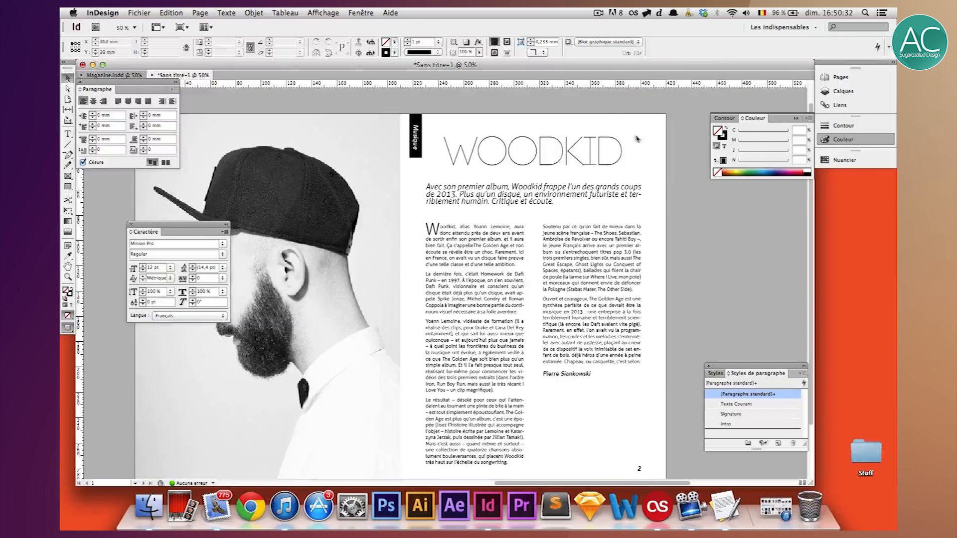
click(218, 222)
drag(163, 227, 112, 270)
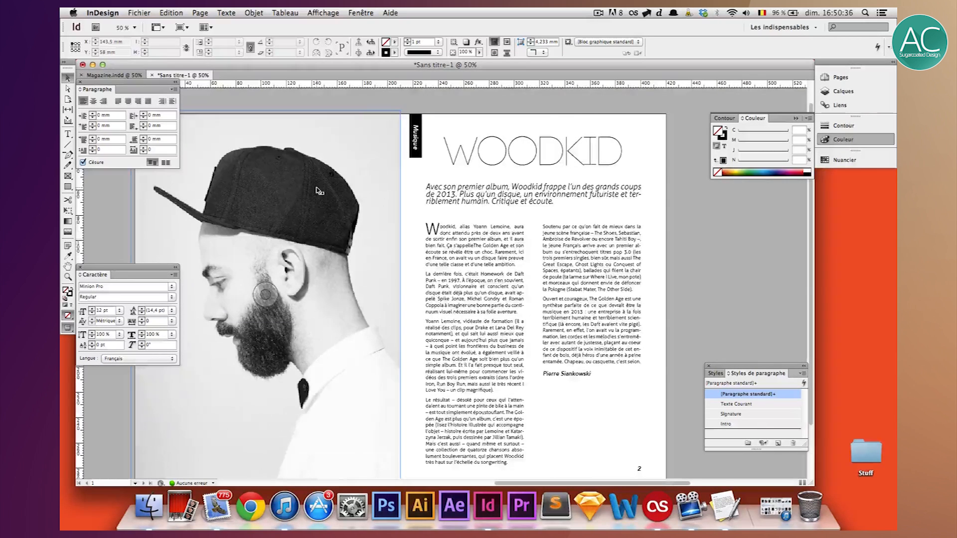
scroll(315, 190, down, 3)
scroll(315, 190, up, 4)
scroll(315, 190, left, 3)
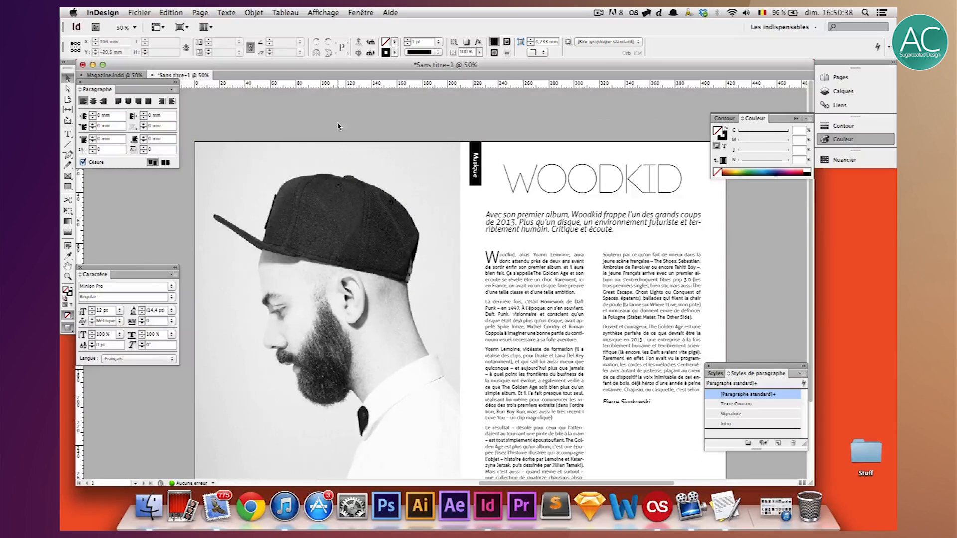
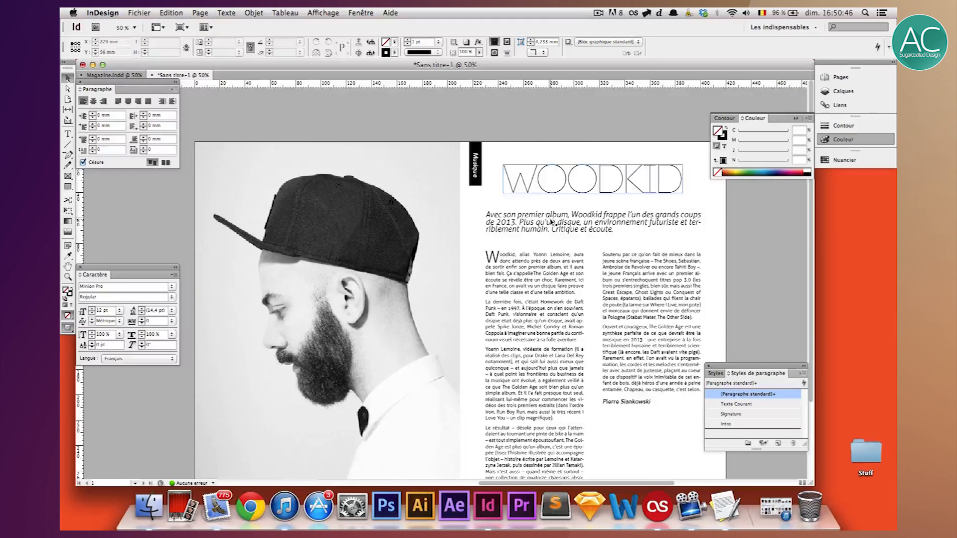
click(367, 218)
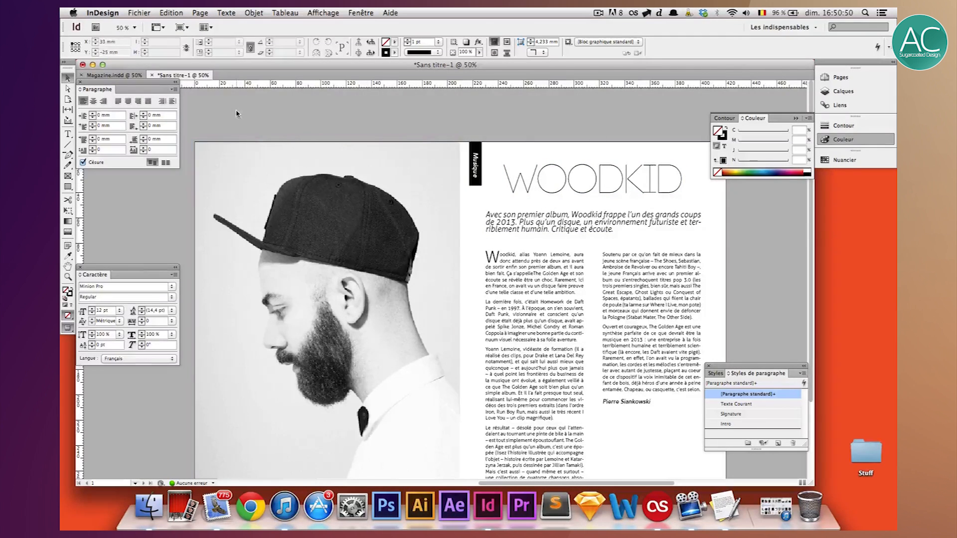
Start a PDF export with the [Qualité optimale] preset, saving it in the Bureau folder as MiseEnpage
click(138, 12)
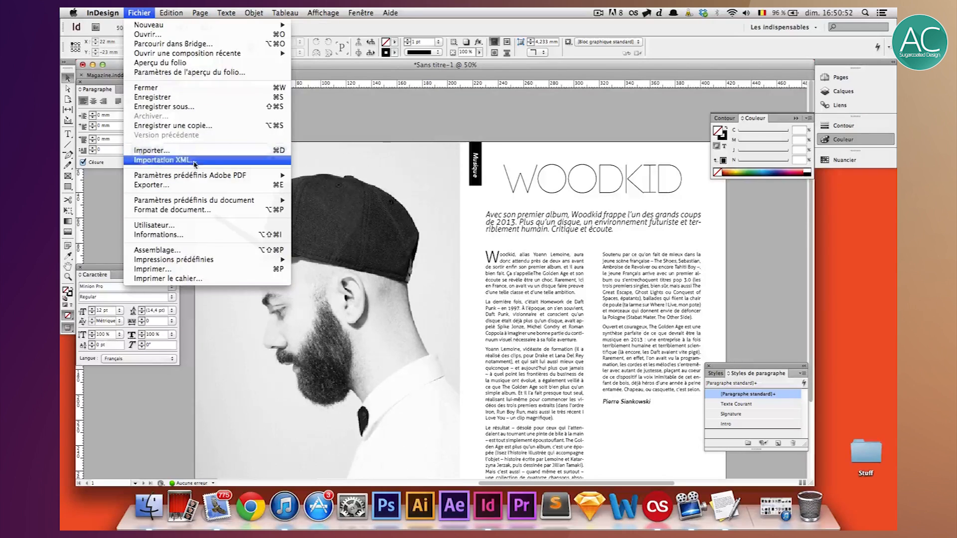
click(392, 114)
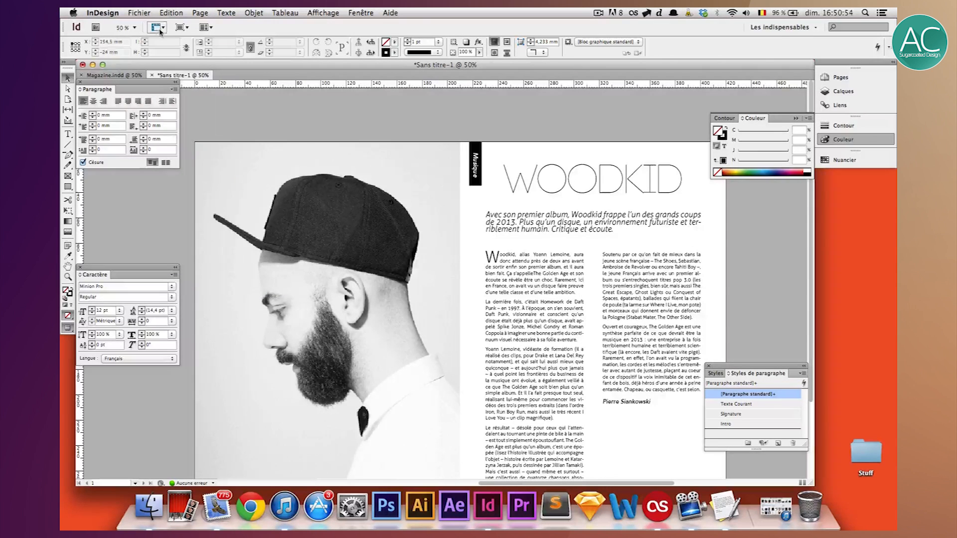
click(139, 12)
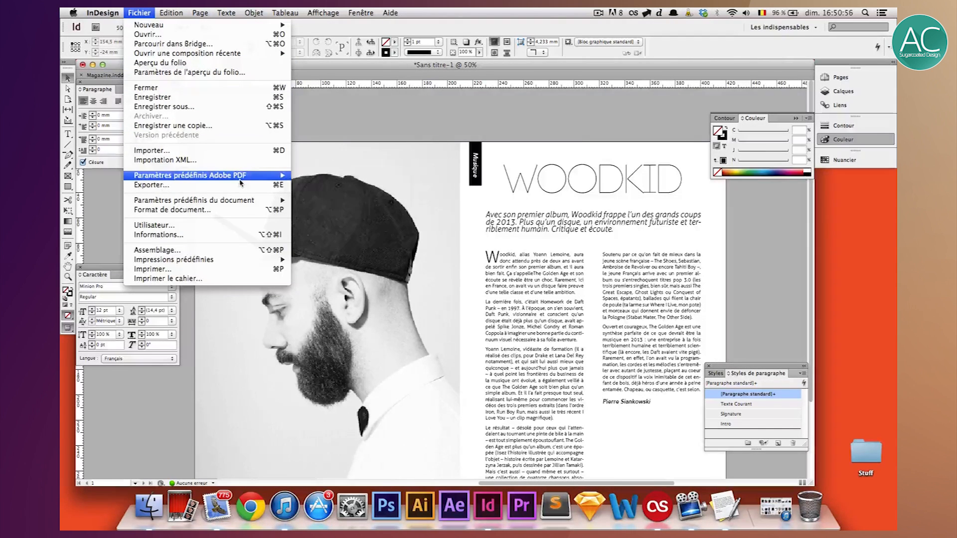
mouse_move(246, 180)
mouse_move(214, 179)
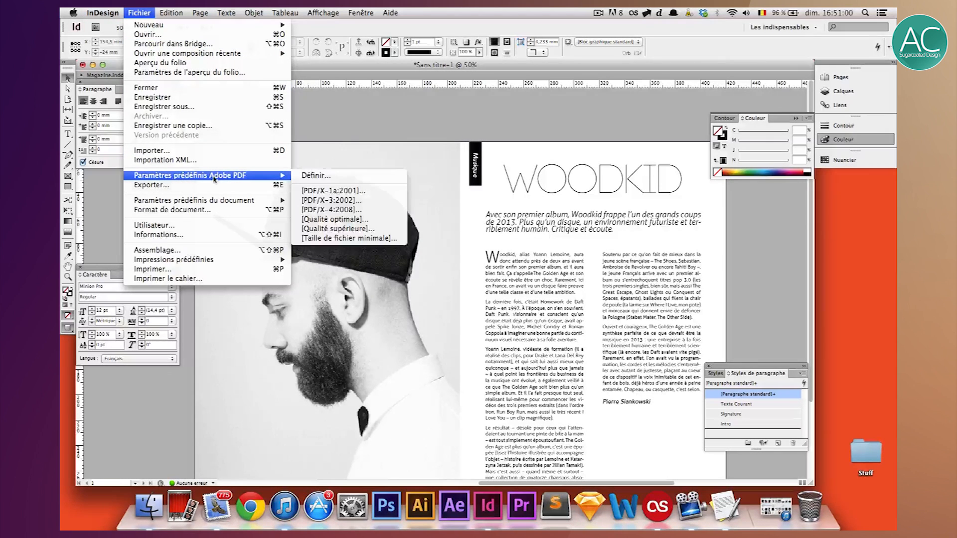
click(346, 220)
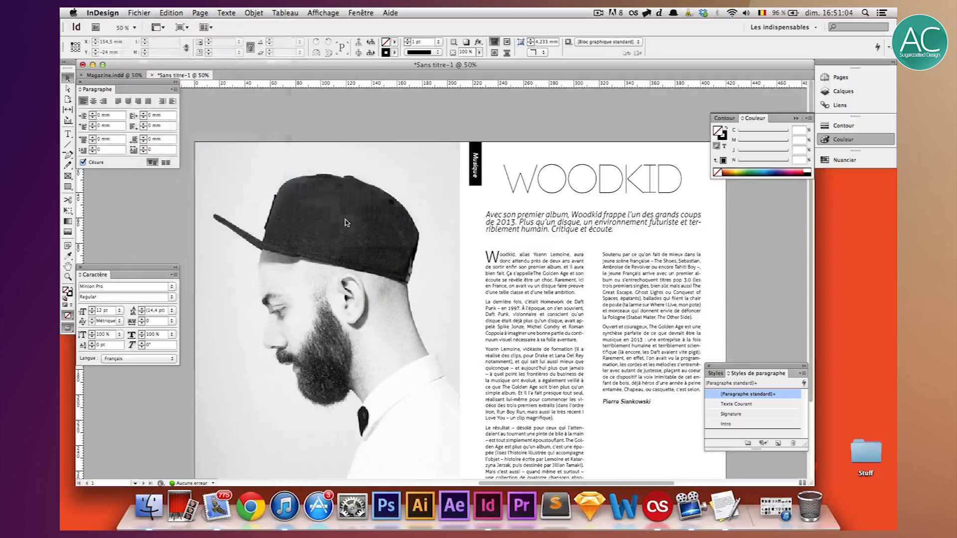
click(332, 195)
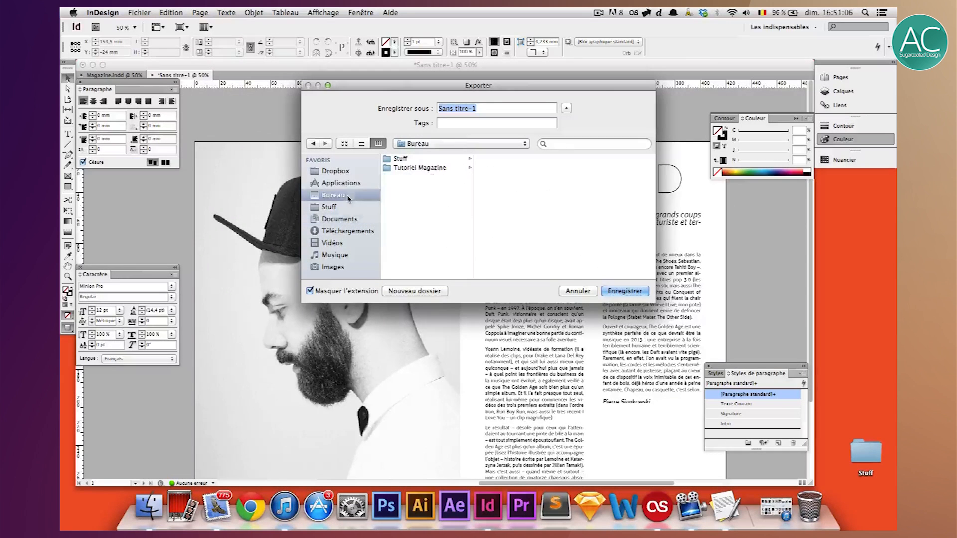
text(Mise En Page)
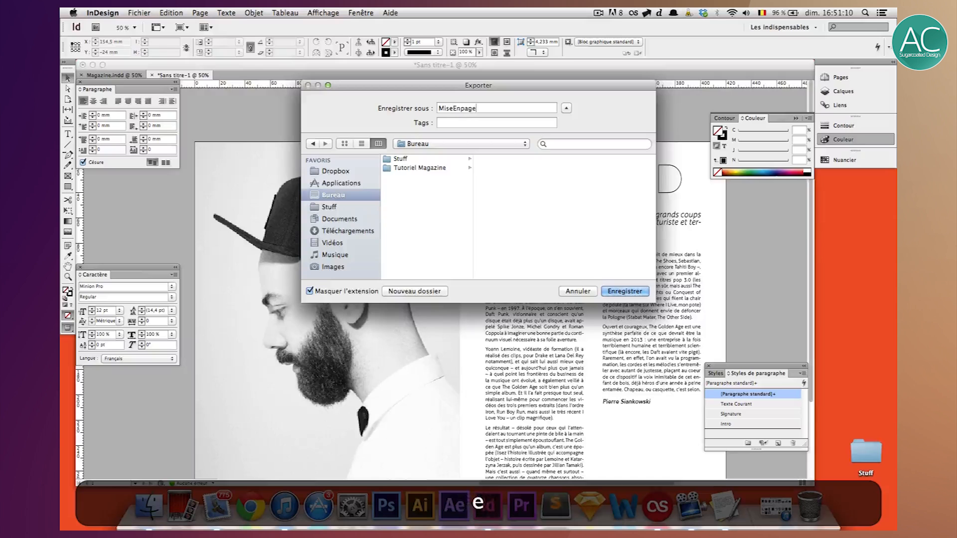
key(Return)
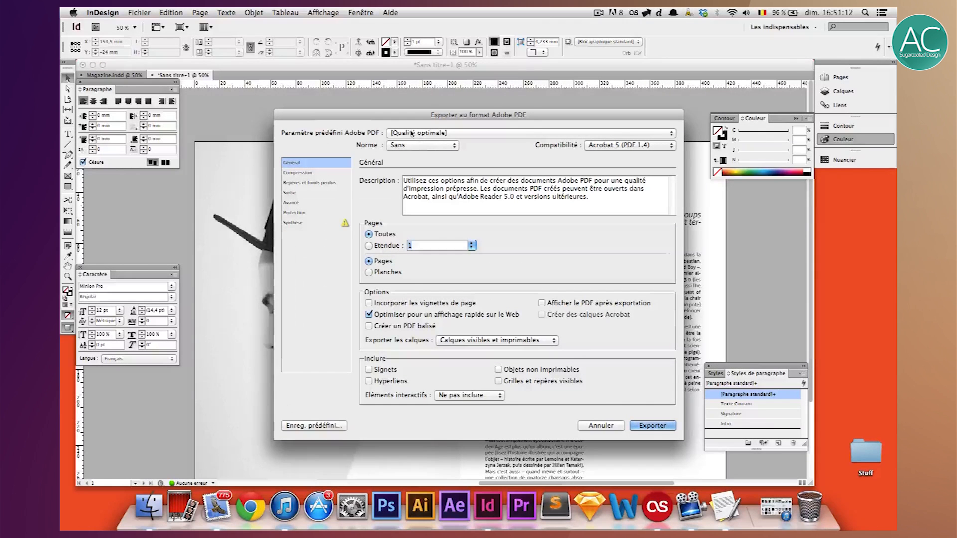
Enable all printer's marks with a 3 mm offset, use the document's bleed settings, and export the PDF
click(299, 173)
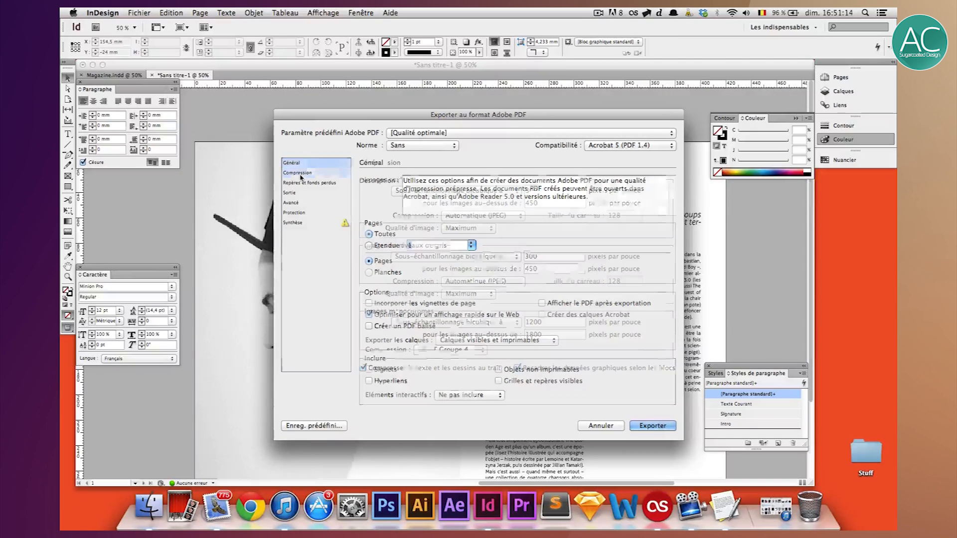
click(294, 163)
click(298, 173)
click(300, 183)
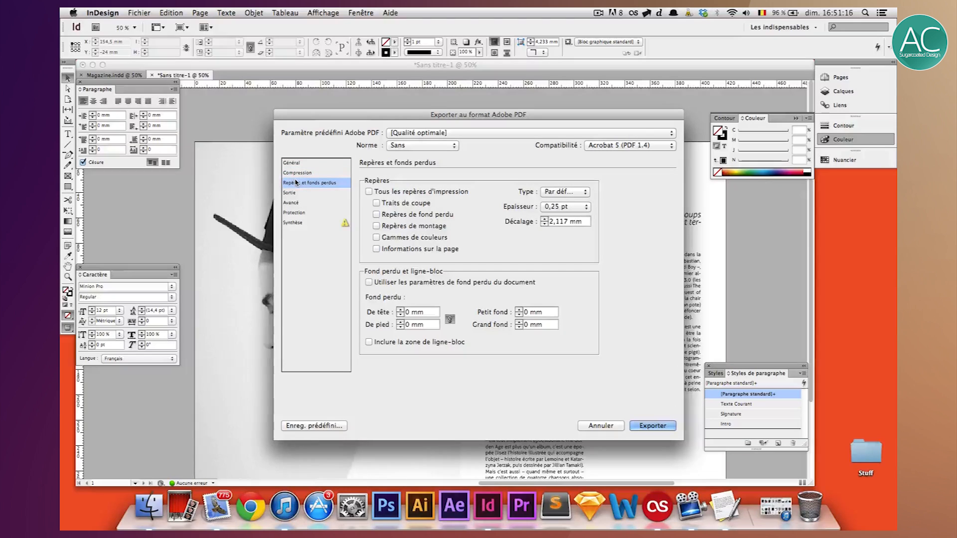
click(394, 194)
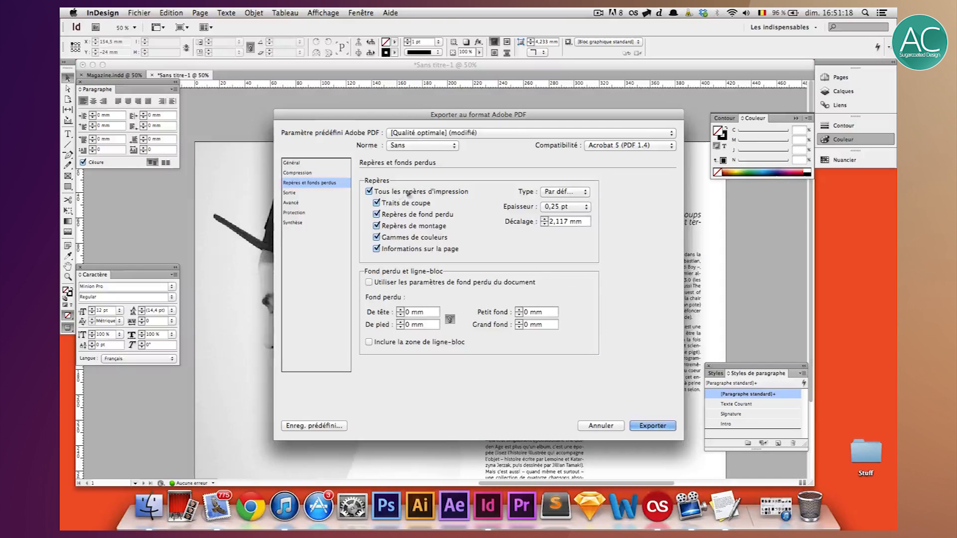
double_click(583, 223)
text(2)
key(BackSpace)
text(3)
click(394, 282)
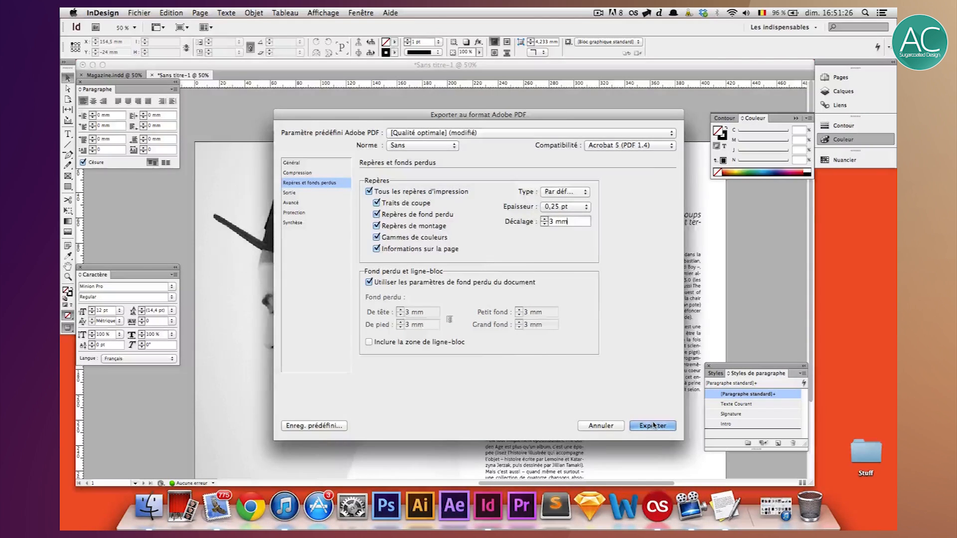
key(Return)
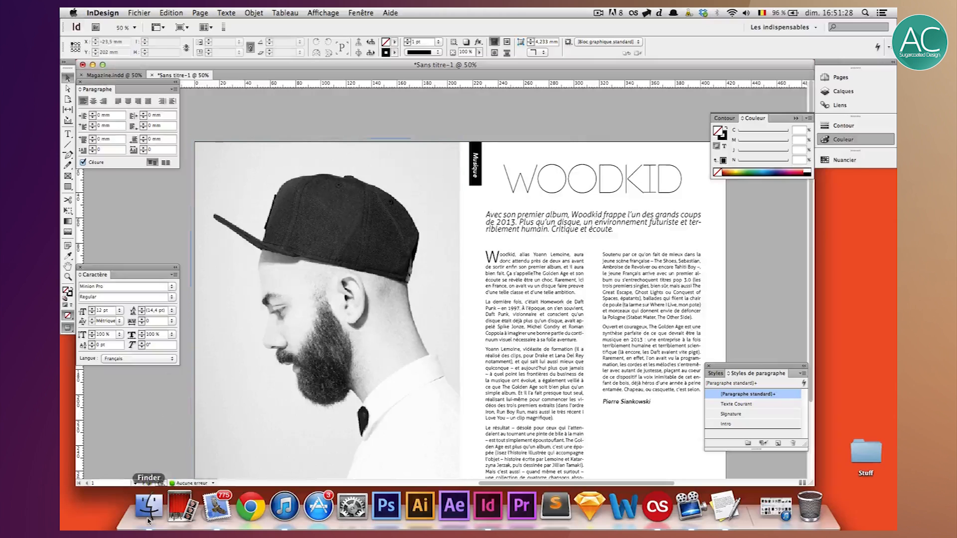
Switch to Finder, open MiseEnpage.pdf from the Bureau folder, and check the printer's marks and layout down to the page number
click(149, 506)
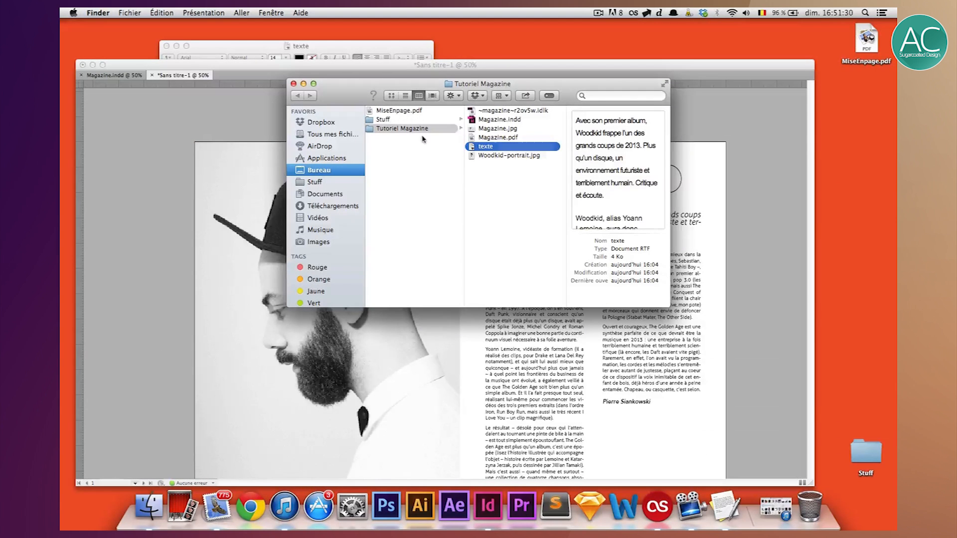
click(398, 113)
double_click(397, 114)
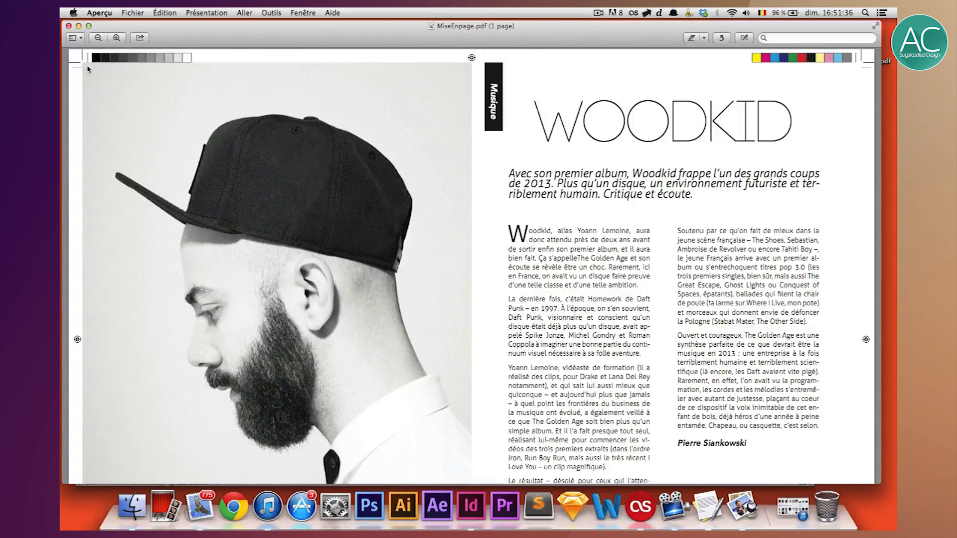
scroll(151, 455, down, 5)
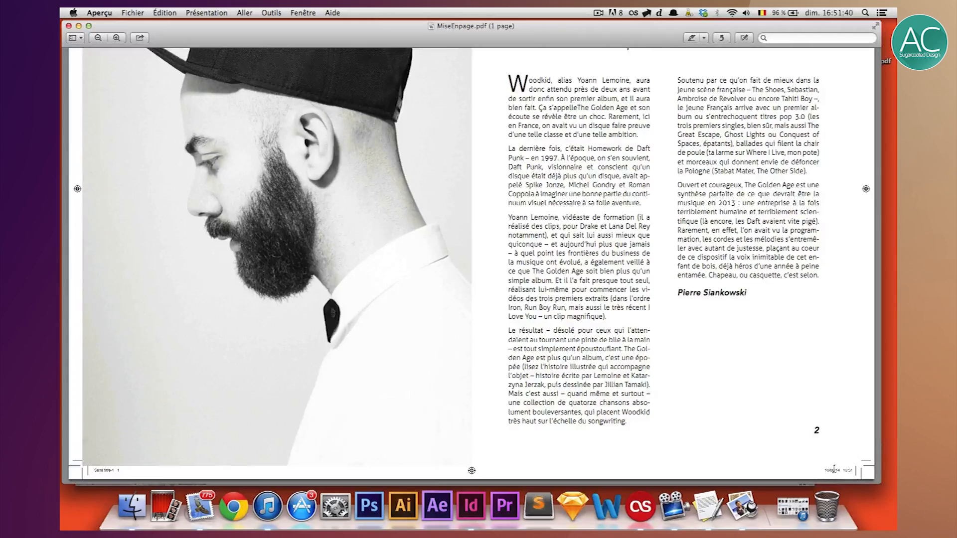
Check the upper part of the exported PDF spread, close the preview, and switch back to InDesign
scroll(837, 473, up, 5)
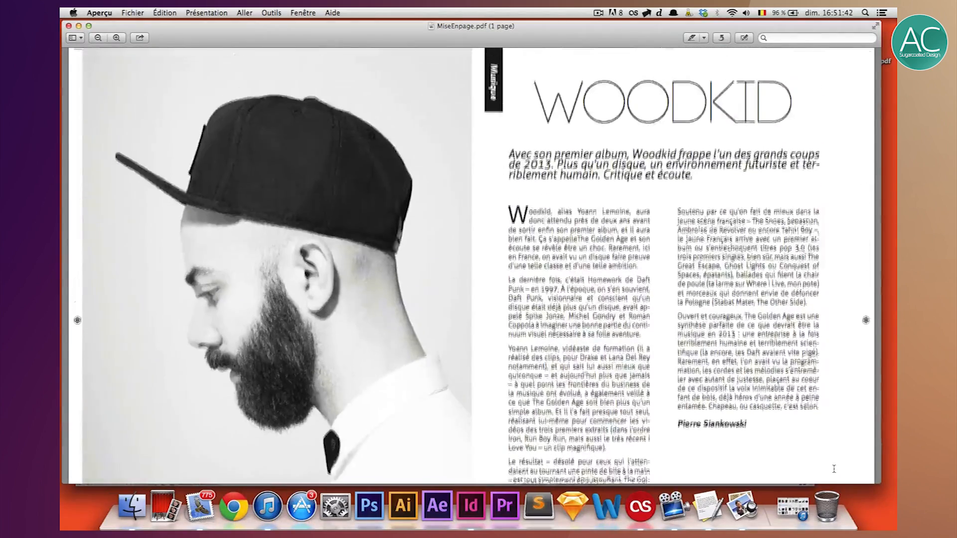
scroll(834, 469, up, 1)
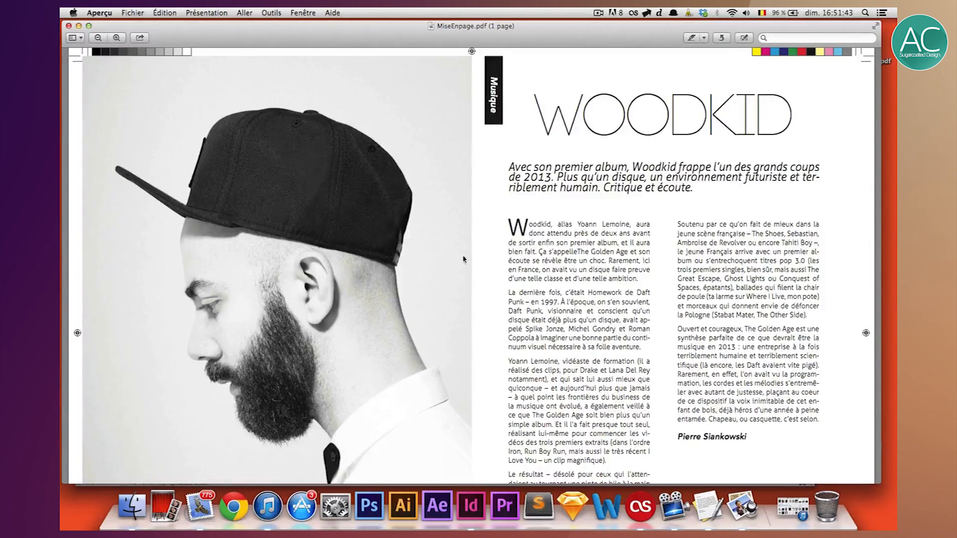
click(69, 26)
click(283, 242)
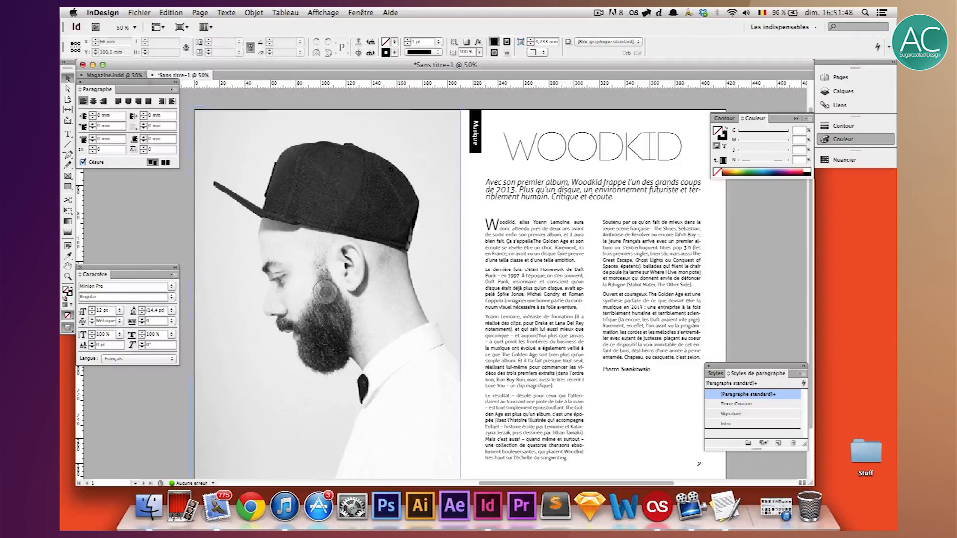
Start an export of the spread in PNG format, saving it in the Bureau folder as MiseEnpage
click(139, 13)
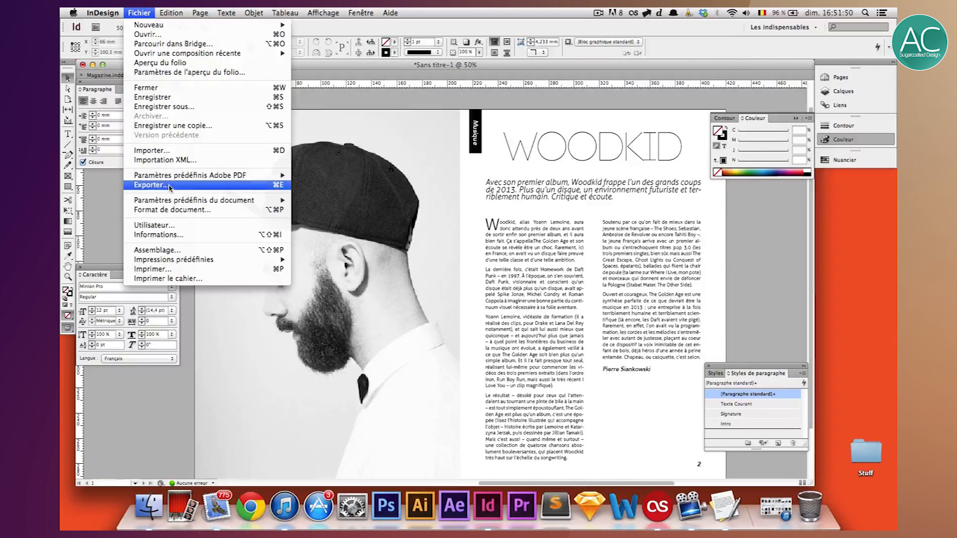
click(152, 184)
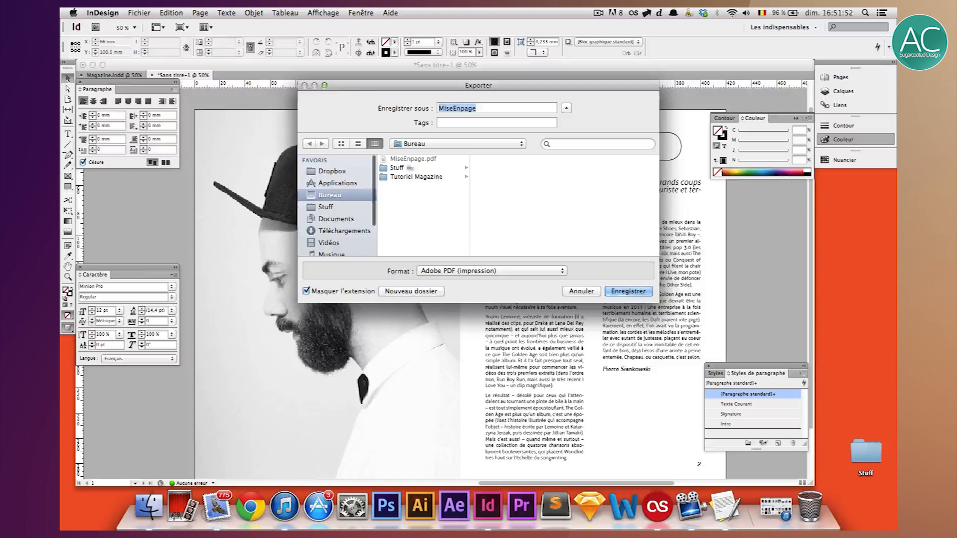
click(514, 271)
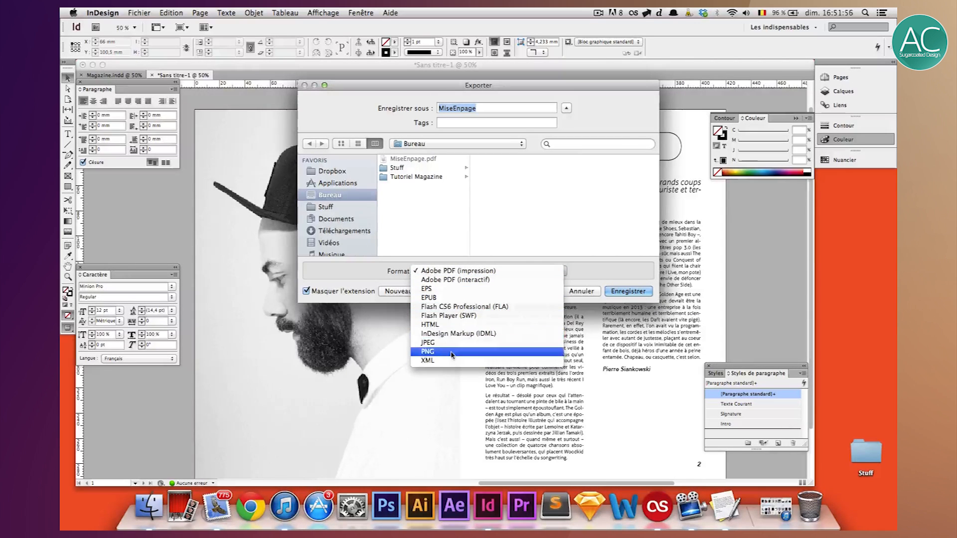
click(469, 352)
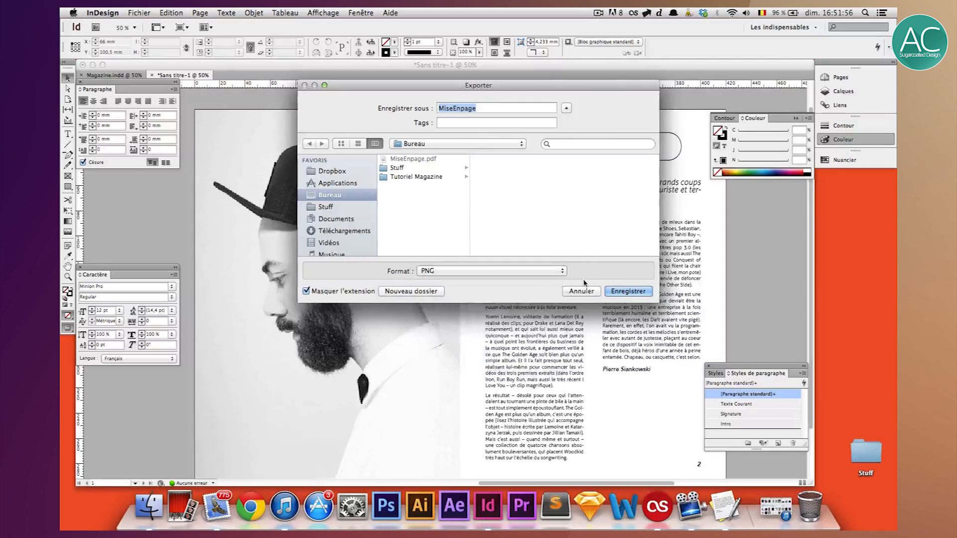
click(628, 292)
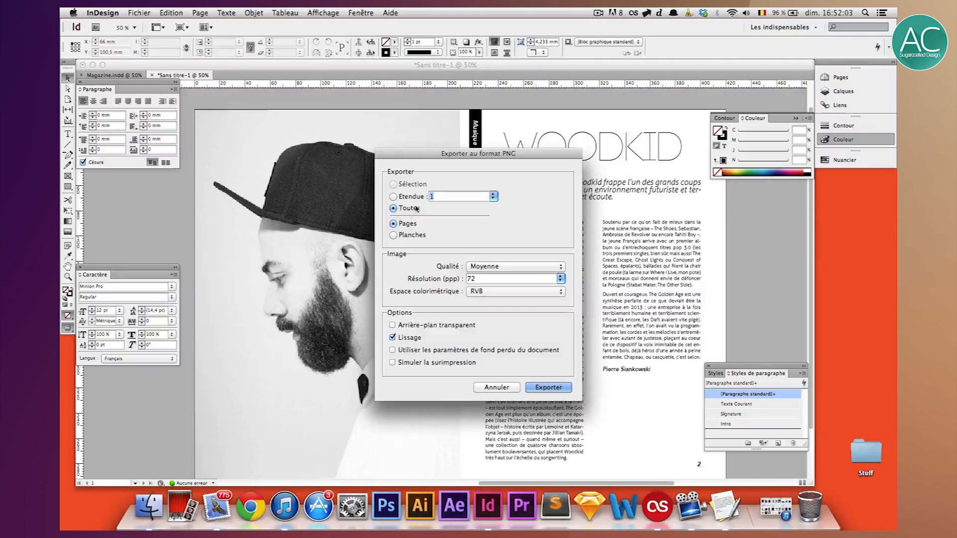
Set the PNG image quality to Maximum and export all pages
click(481, 266)
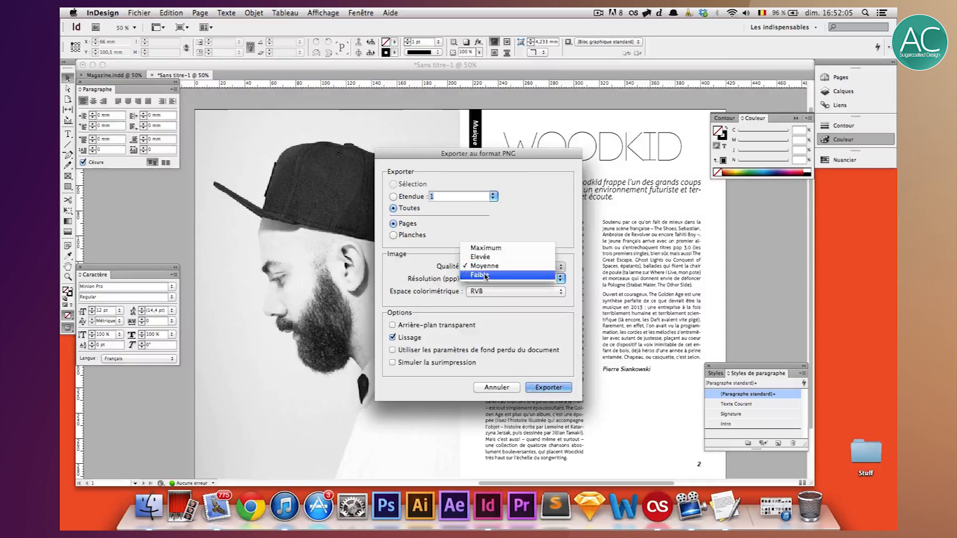
click(528, 251)
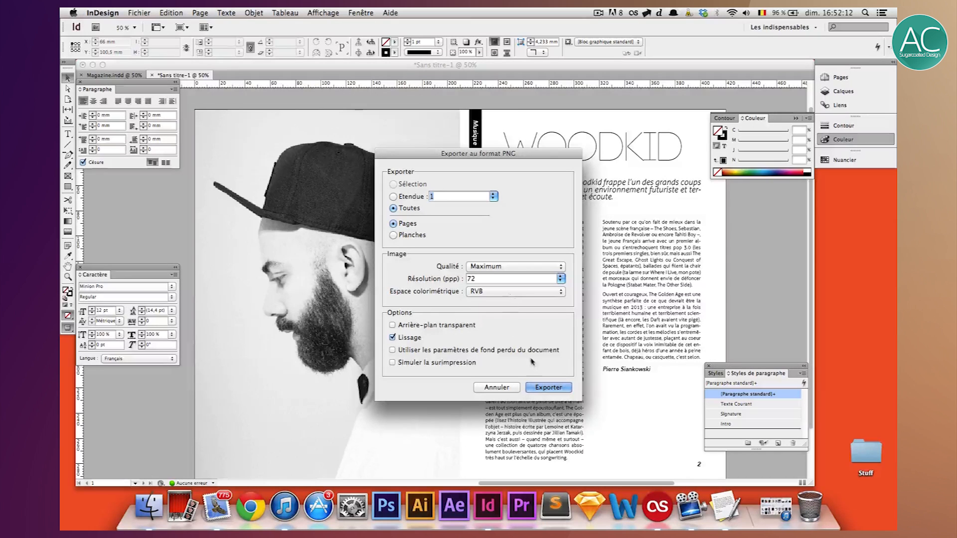
click(538, 388)
Switch to Finder and open MiseEnpage.png from the Bureau folder
click(149, 506)
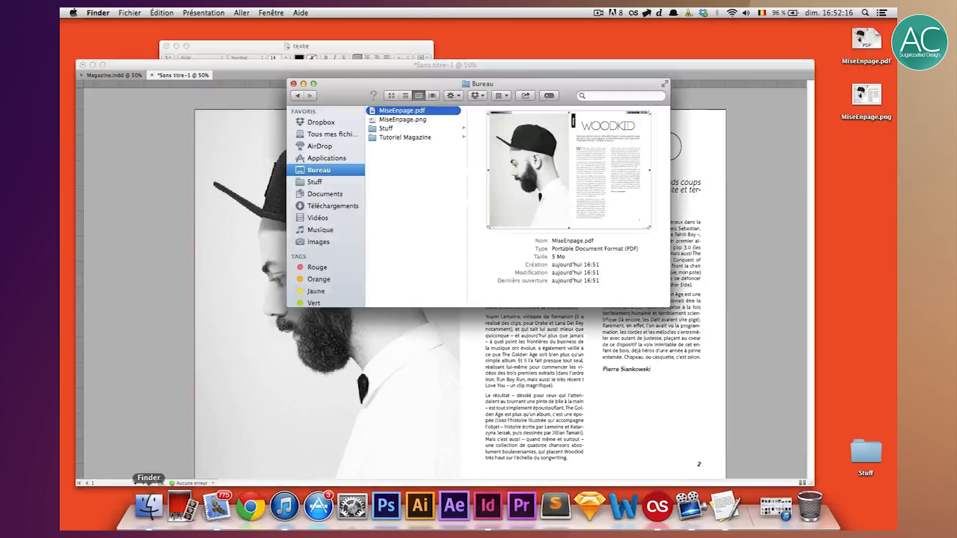
click(391, 128)
double_click(392, 120)
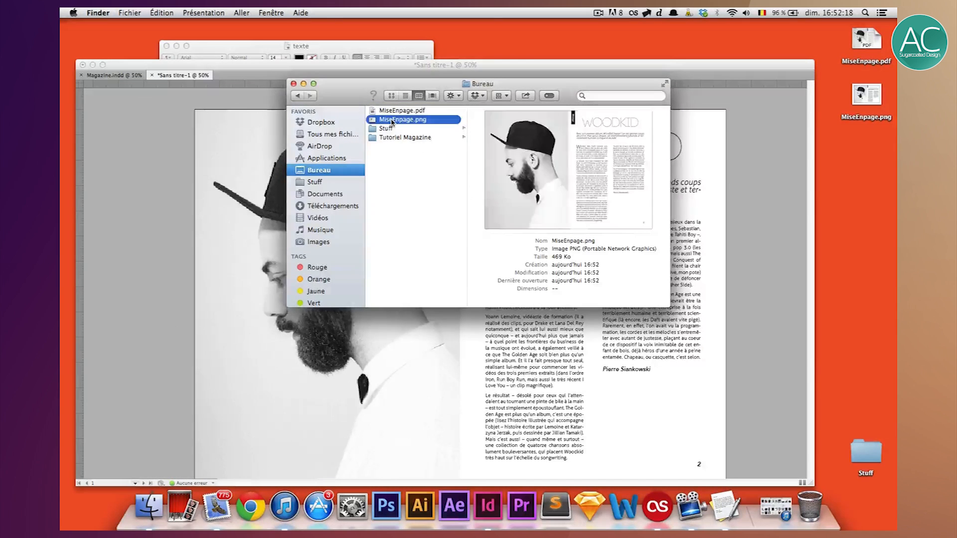